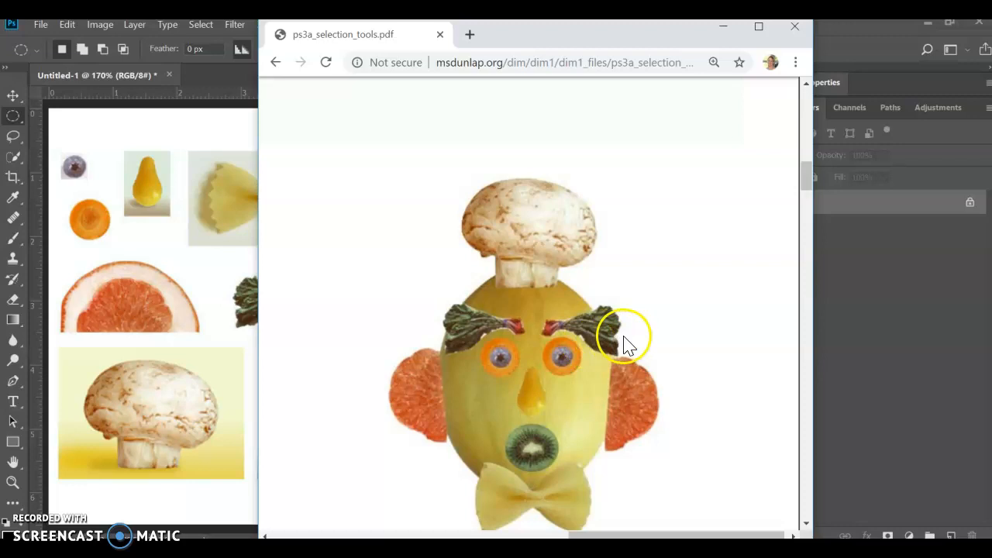
Step: View the finished food-face example in the PDF and return to the Photoshop document
{"action": "left_click_drag", "start_coordinate": [808, 173], "coordinate": [807, 180]}
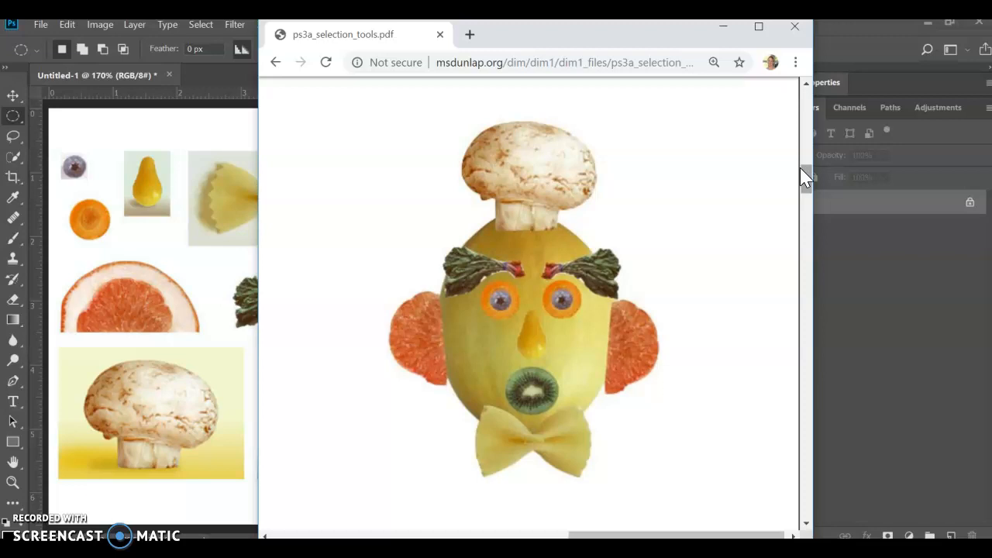
{"action": "left_click", "coordinate": [723, 27]}
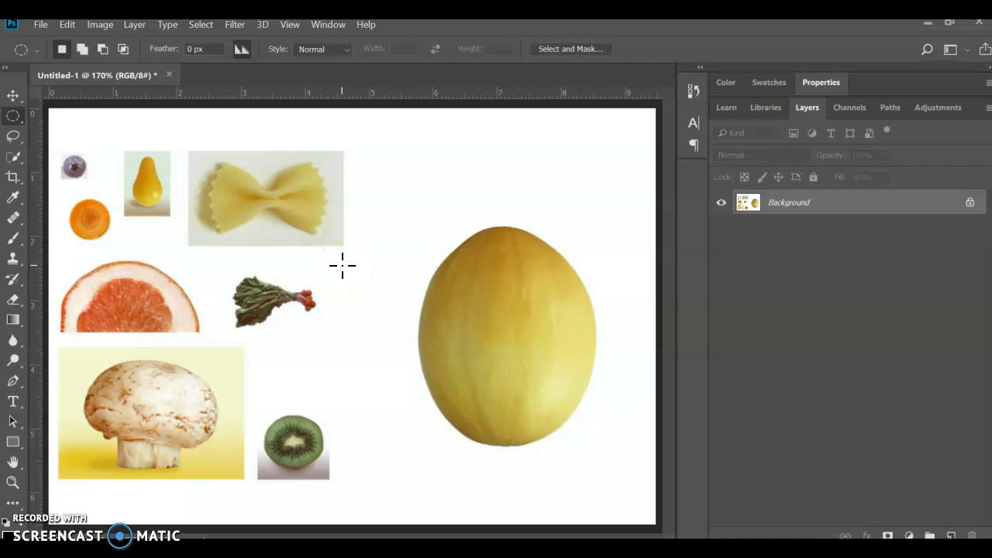
Step: Inspect the small food pieces and the melon at different zoom levels
{"action": "left_click", "coordinate": [290, 26]}
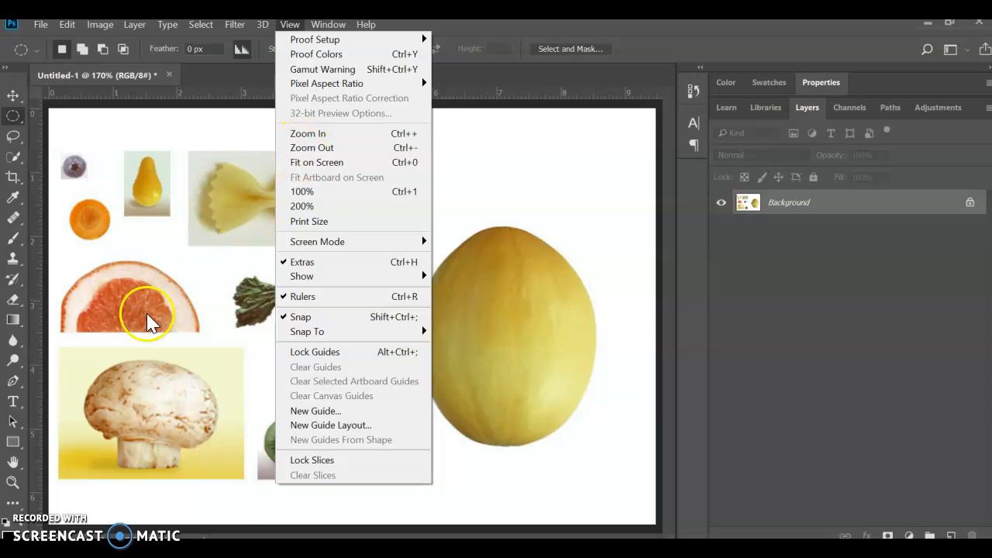
{"action": "left_click", "coordinate": [12, 484]}
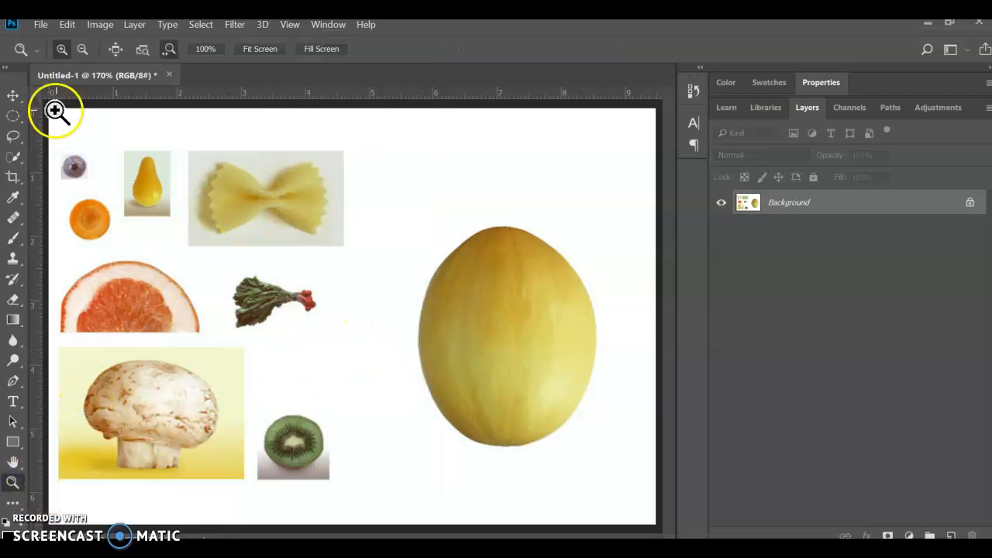
{"action": "left_click", "coordinate": [13, 96]}
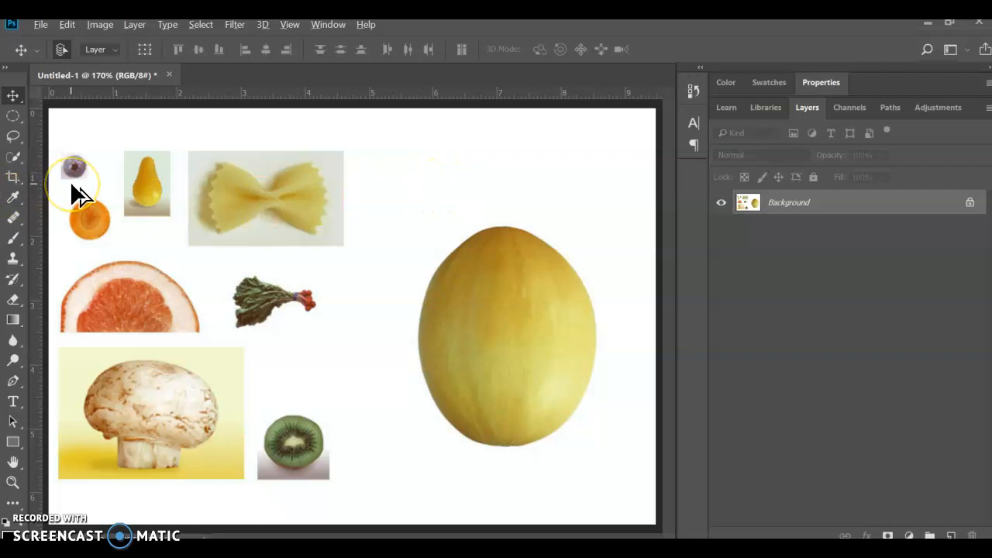
{"action": "scroll", "coordinate": [71, 184], "scroll_direction": "up", "scroll_amount": 6}
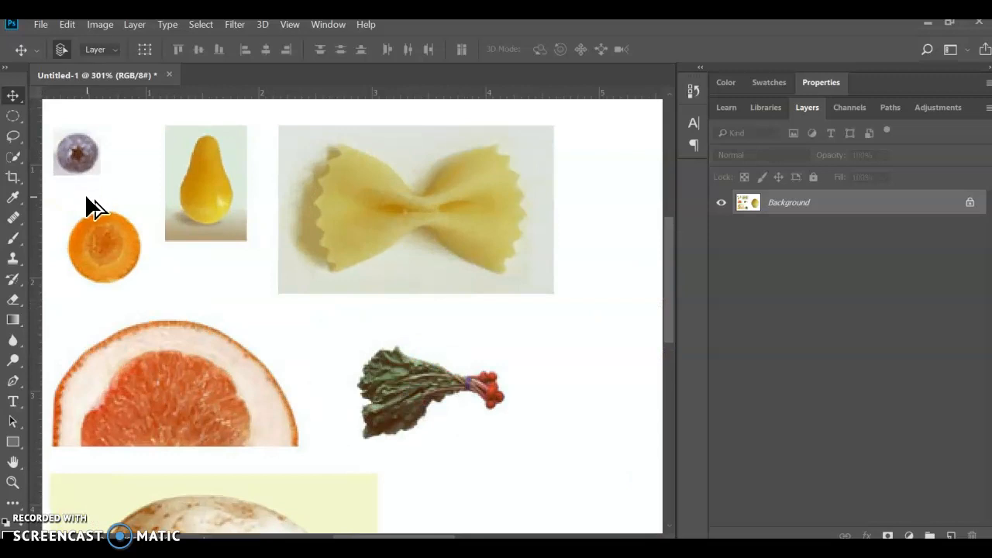
{"action": "scroll", "coordinate": [88, 201], "scroll_direction": "down", "scroll_amount": 4}
{"action": "scroll", "coordinate": [537, 330], "scroll_direction": "up", "scroll_amount": 2}
{"action": "scroll", "coordinate": [539, 331], "scroll_direction": "down", "scroll_amount": 4}
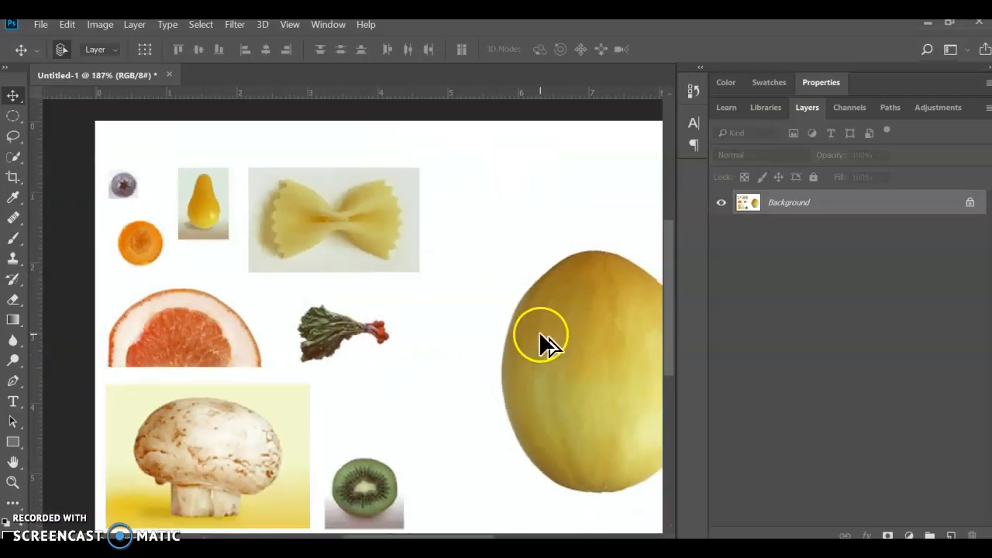
{"action": "scroll", "coordinate": [541, 341], "scroll_direction": "up", "scroll_amount": 4}
{"action": "scroll", "coordinate": [543, 338], "scroll_direction": "down", "scroll_amount": 4}
{"action": "scroll", "coordinate": [543, 338], "scroll_direction": "up", "scroll_amount": 8}
{"action": "scroll", "coordinate": [543, 336], "scroll_direction": "down", "scroll_amount": 3}
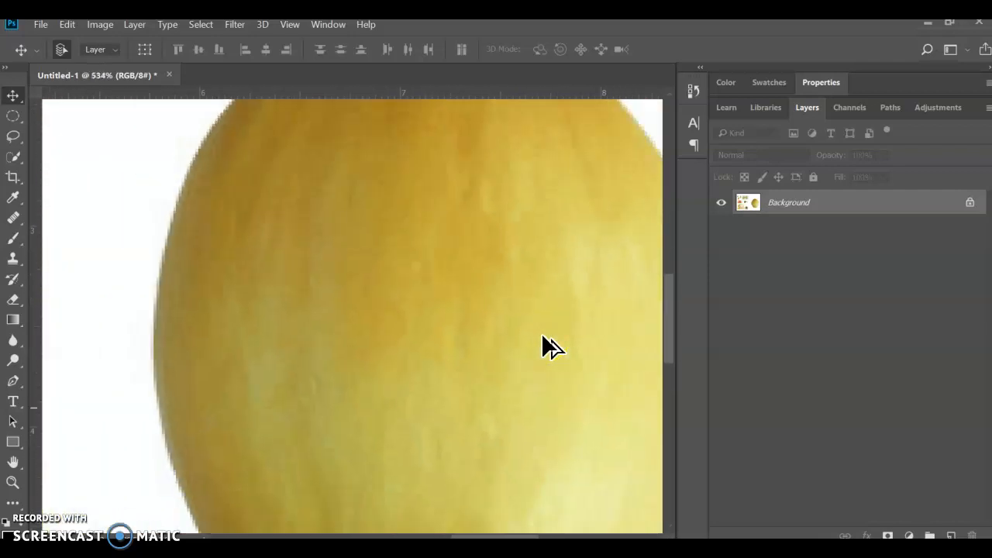
{"action": "scroll", "coordinate": [543, 337], "scroll_direction": "up", "scroll_amount": 2}
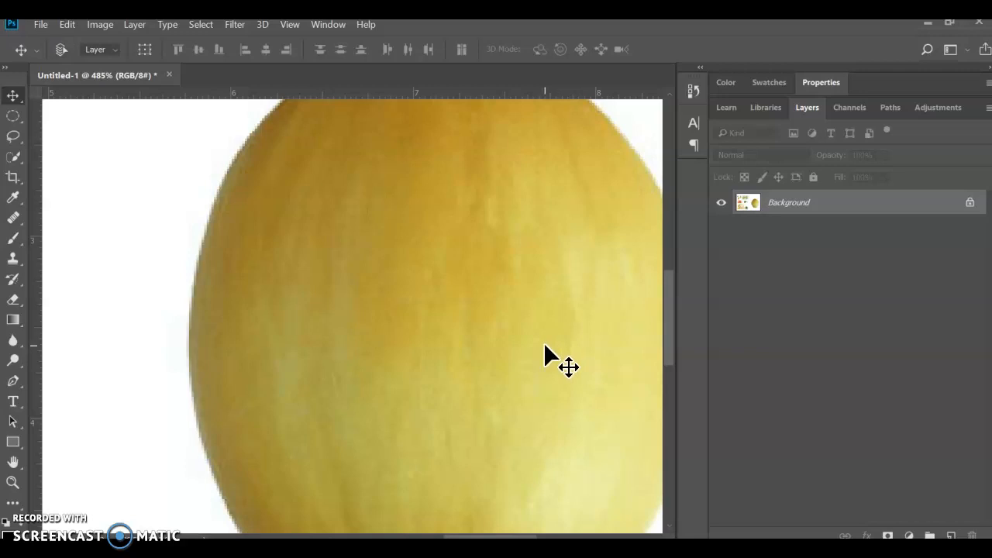
Step: Examine the enlarged canvas sideways and vertically between the melon and the radish bunch
{"action": "scroll", "coordinate": [544, 342], "scroll_direction": "left", "scroll_amount": 6}
{"action": "scroll", "coordinate": [543, 342], "scroll_direction": "left", "scroll_amount": 2}
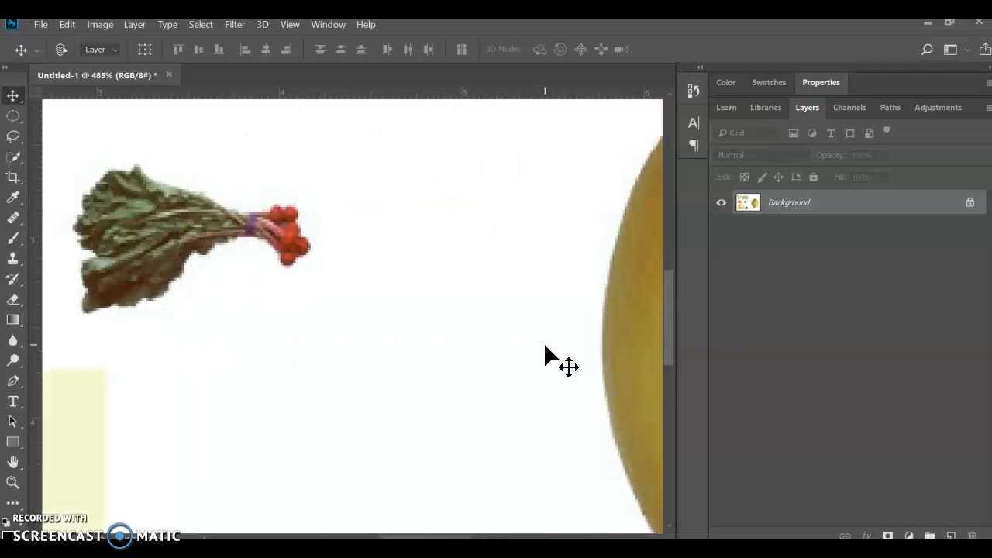
{"action": "scroll", "coordinate": [543, 342], "scroll_direction": "right", "scroll_amount": 4}
{"action": "scroll", "coordinate": [542, 351], "scroll_direction": "right", "scroll_amount": 2}
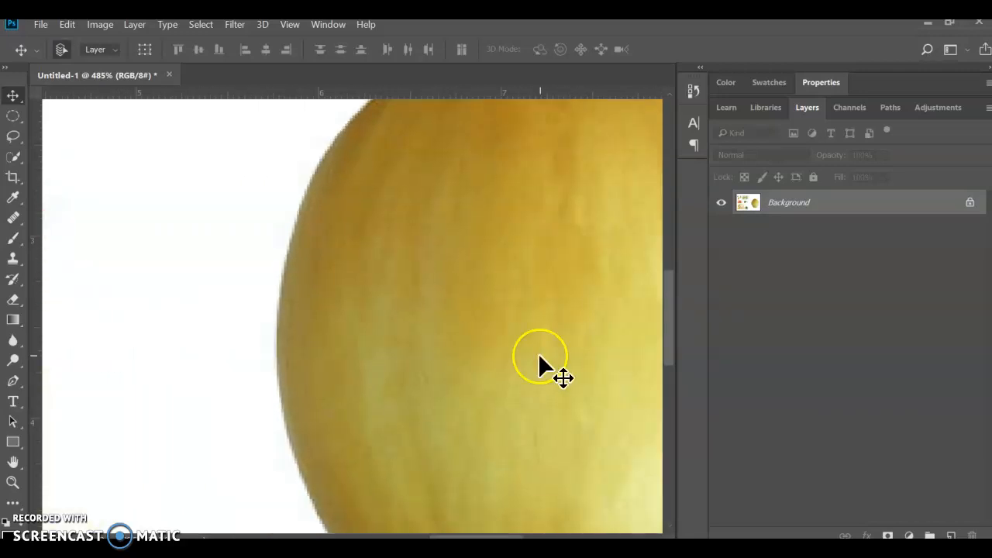
{"action": "scroll", "coordinate": [540, 355], "scroll_direction": "up", "scroll_amount": 2}
{"action": "scroll", "coordinate": [539, 359], "scroll_direction": "down", "scroll_amount": 1}
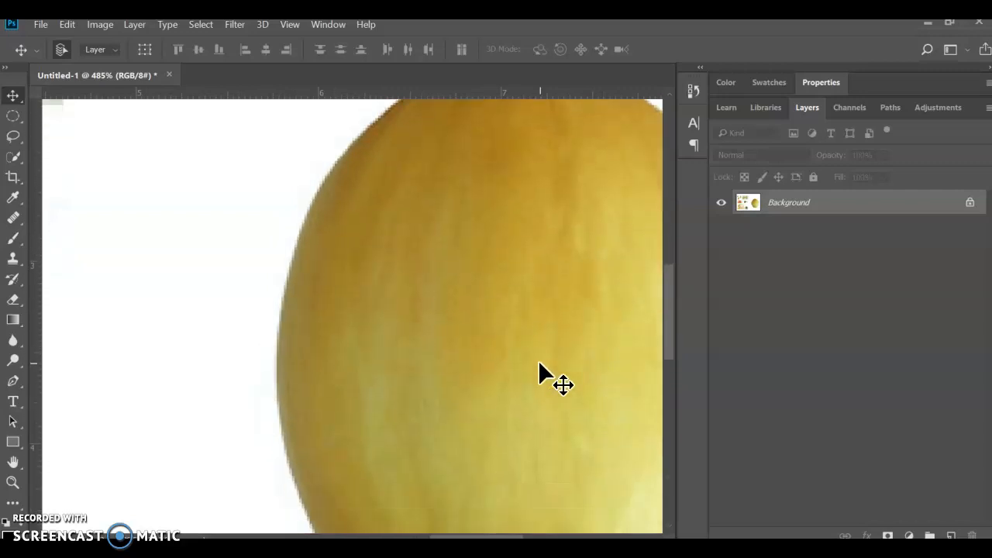
{"action": "scroll", "coordinate": [538, 361], "scroll_direction": "left", "scroll_amount": 1}
{"action": "scroll", "coordinate": [539, 363], "scroll_direction": "right", "scroll_amount": 1}
{"action": "scroll", "coordinate": [536, 366], "scroll_direction": "right", "scroll_amount": 2}
{"action": "scroll", "coordinate": [536, 371], "scroll_direction": "down", "scroll_amount": 4}
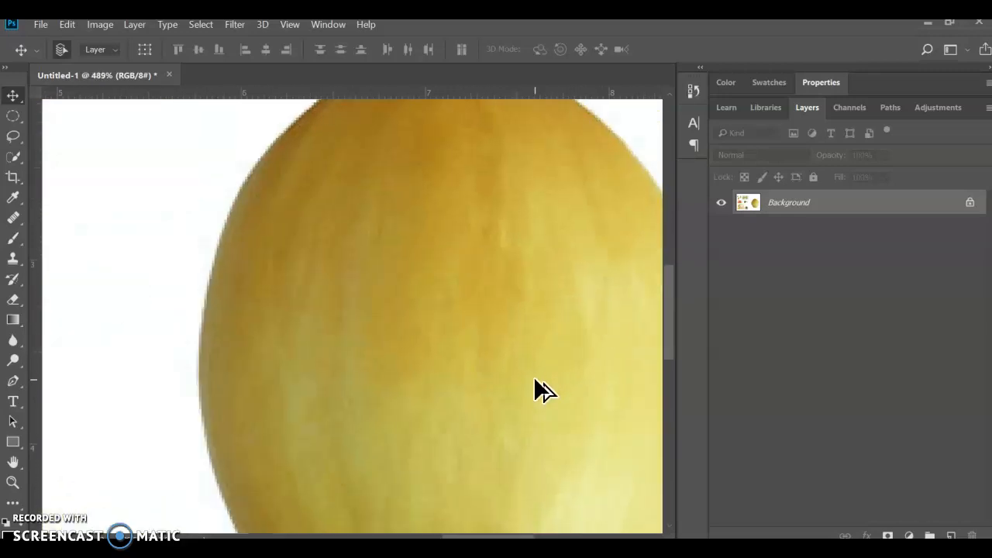
Step: Compare the whole canvas with closer views of the pear, the bow-tie pasta and the radish bunch
{"action": "left_click", "coordinate": [344, 324]}
{"action": "scroll", "coordinate": [258, 303], "scroll_direction": "up", "scroll_amount": 1}
{"action": "scroll", "coordinate": [258, 307], "scroll_direction": "down", "scroll_amount": 3}
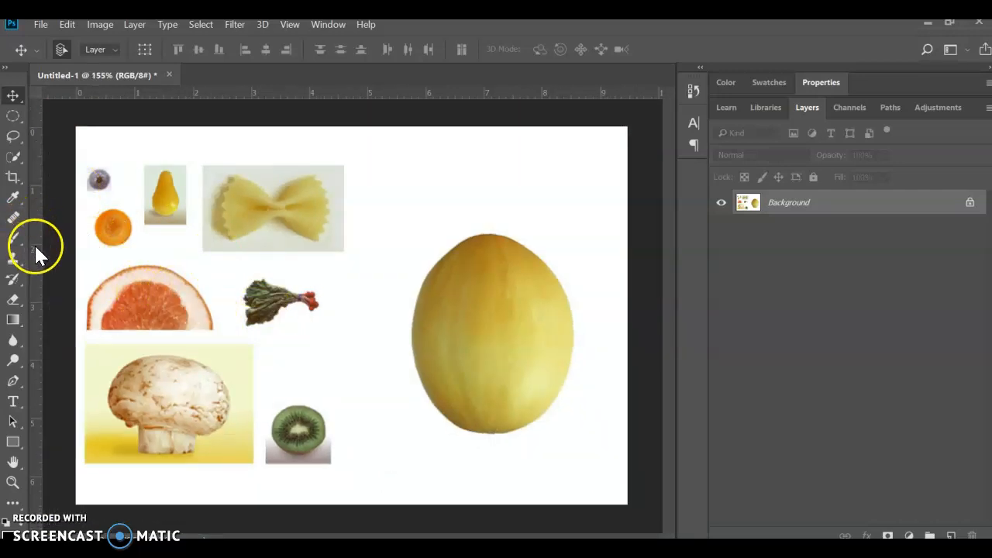
{"action": "scroll", "coordinate": [94, 186], "scroll_direction": "up", "scroll_amount": 2}
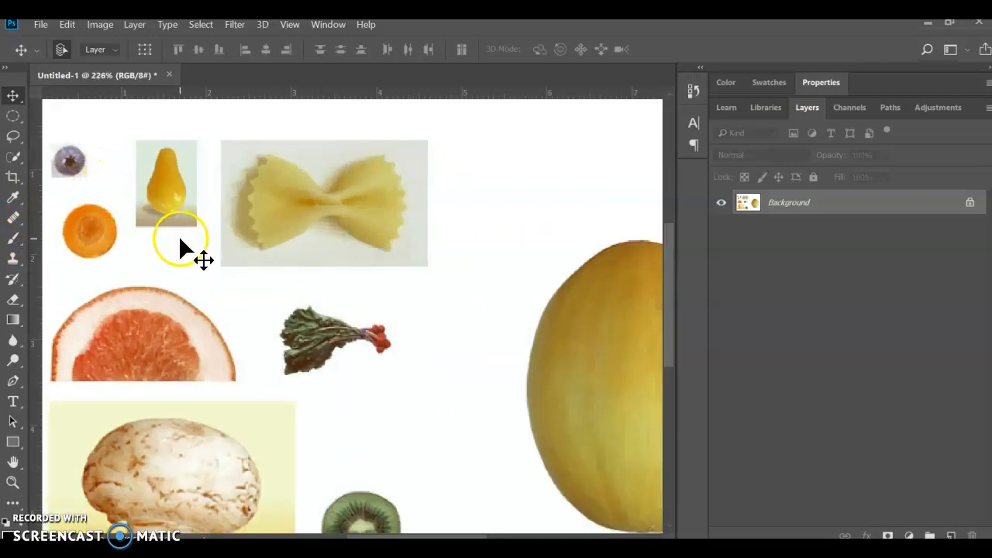
{"action": "scroll", "coordinate": [181, 243], "scroll_direction": "up", "scroll_amount": 1}
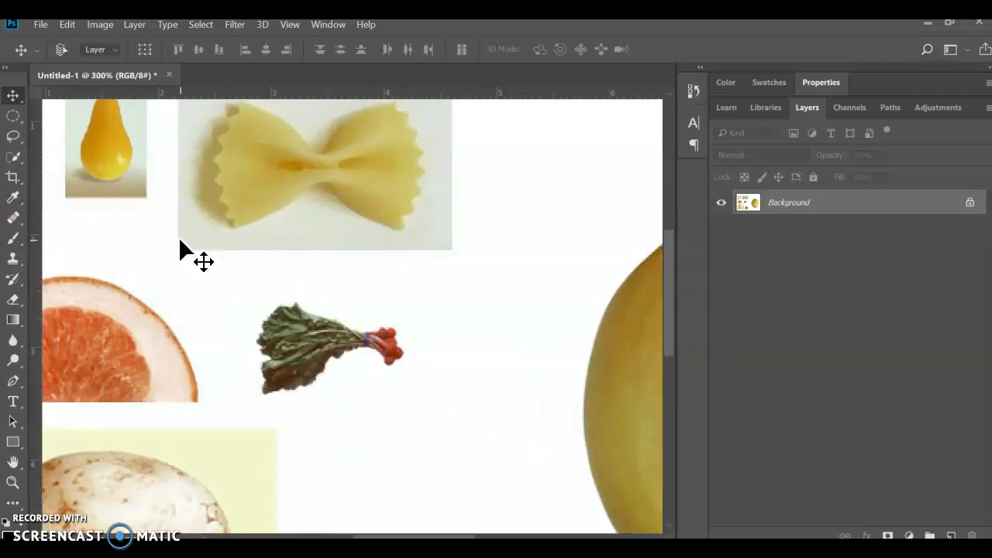
{"action": "scroll", "coordinate": [181, 243], "scroll_direction": "up", "scroll_amount": 1}
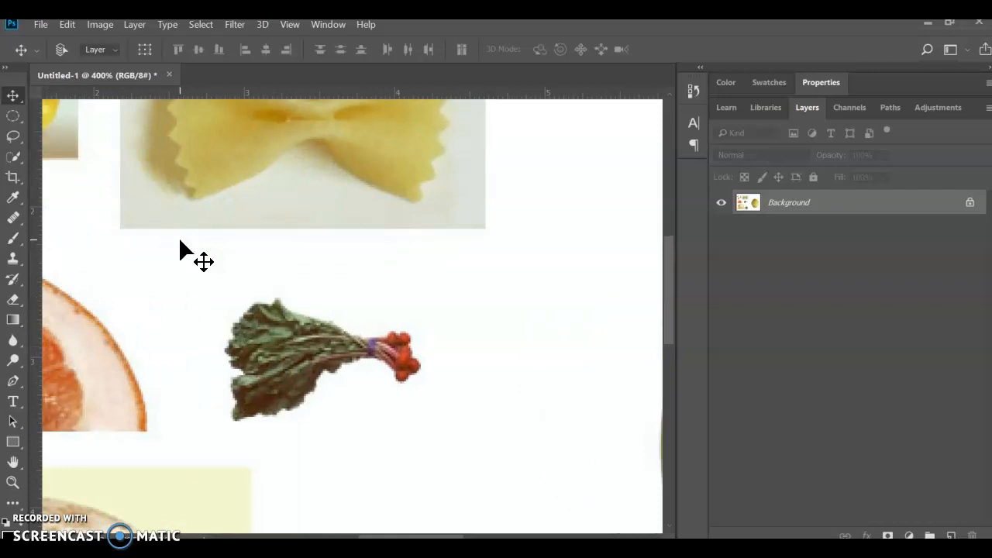
{"action": "scroll", "coordinate": [181, 243], "scroll_direction": "down", "scroll_amount": 2}
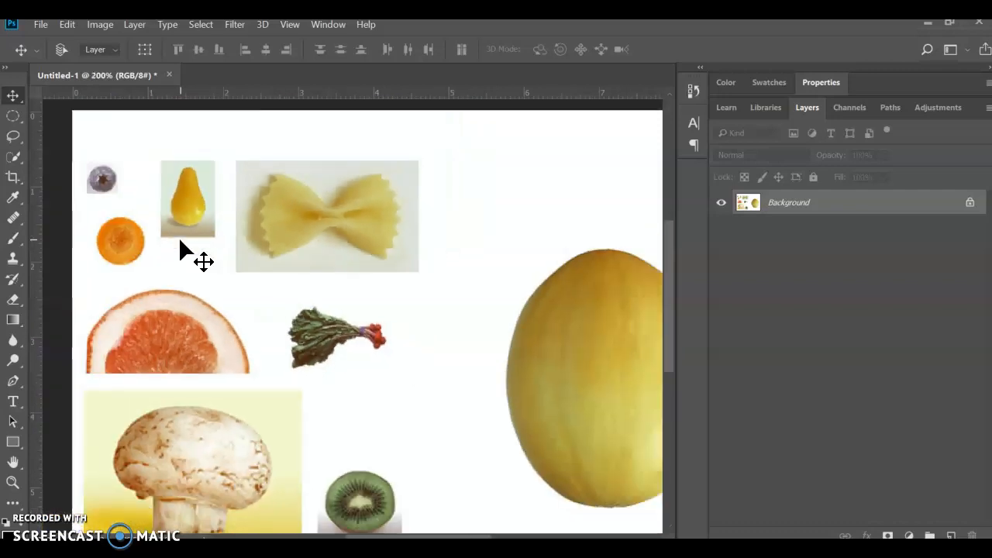
{"action": "scroll", "coordinate": [180, 243], "scroll_direction": "down", "scroll_amount": 1}
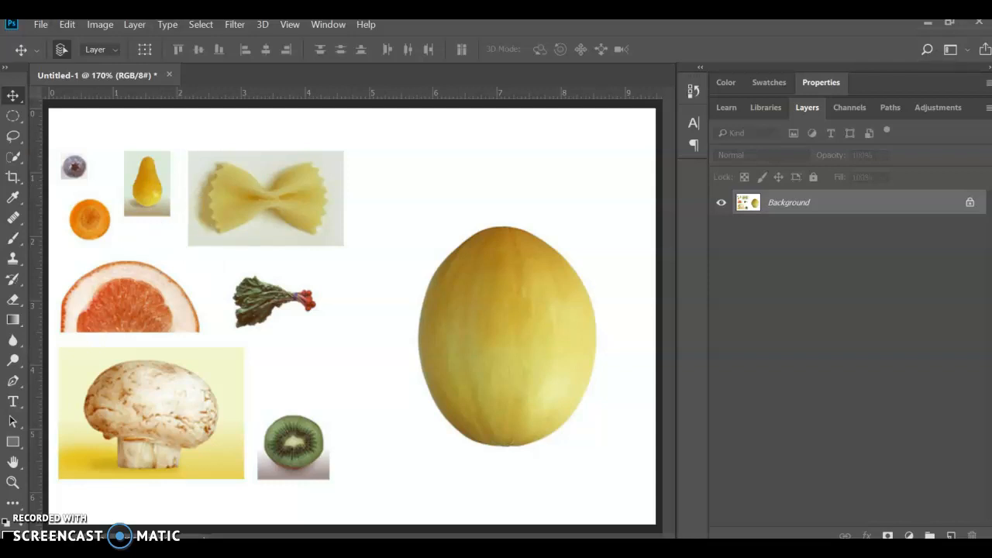
Step: Check the eyes of the example face in the PDF, return to Photoshop and activate the Elliptical Marquee tool for the blueberry
{"action": "key", "text": "alt+Tab"}
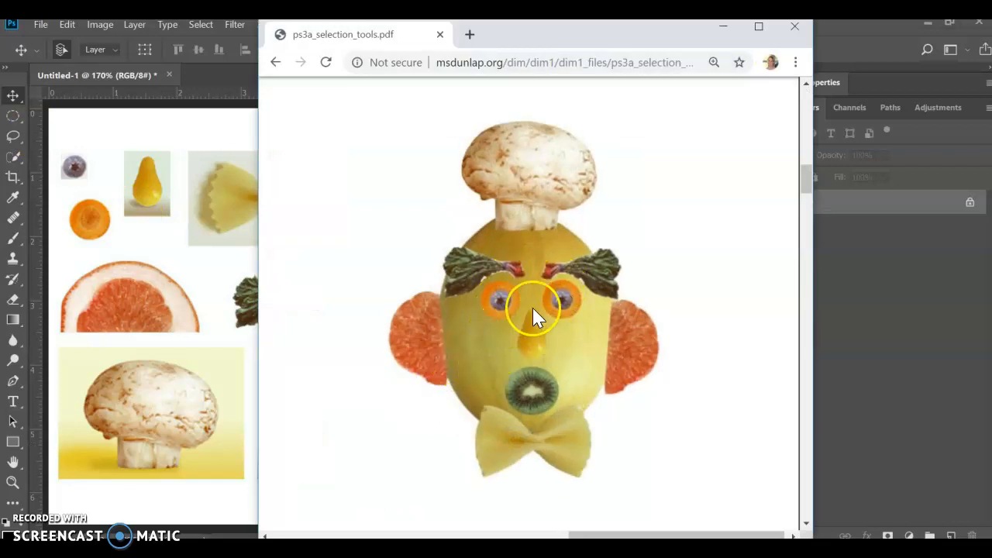
{"action": "left_click", "coordinate": [75, 171]}
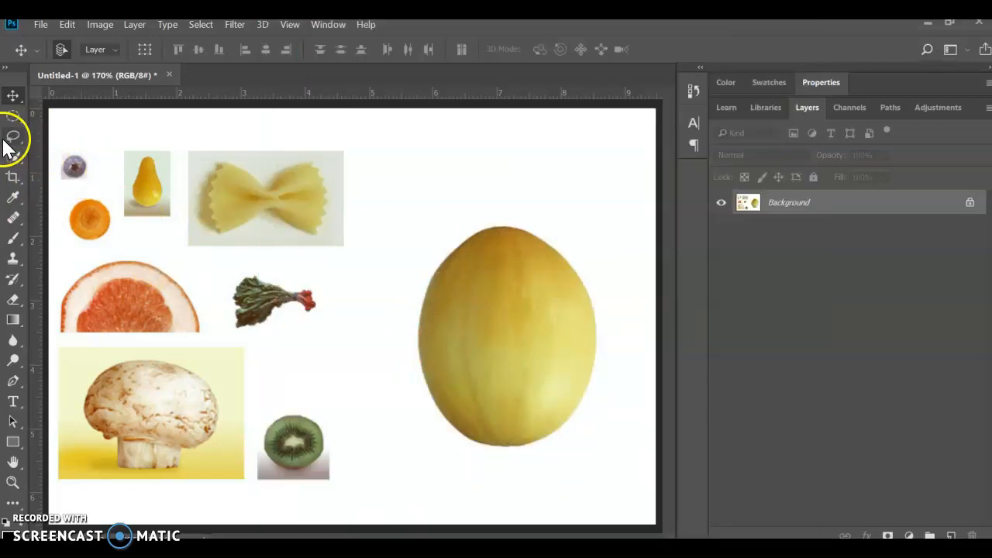
{"action": "scroll", "coordinate": [52, 159], "scroll_direction": "up", "scroll_amount": 3}
{"action": "scroll", "coordinate": [61, 164], "scroll_direction": "up", "scroll_amount": 5}
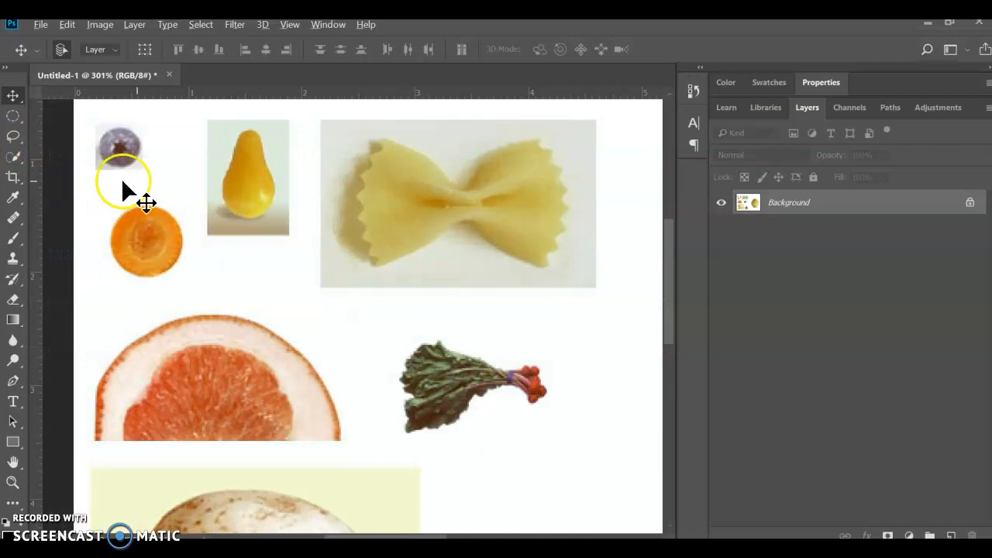
{"action": "scroll", "coordinate": [132, 201], "scroll_direction": "up", "scroll_amount": 2}
{"action": "scroll", "coordinate": [108, 225], "scroll_direction": "up", "scroll_amount": 2}
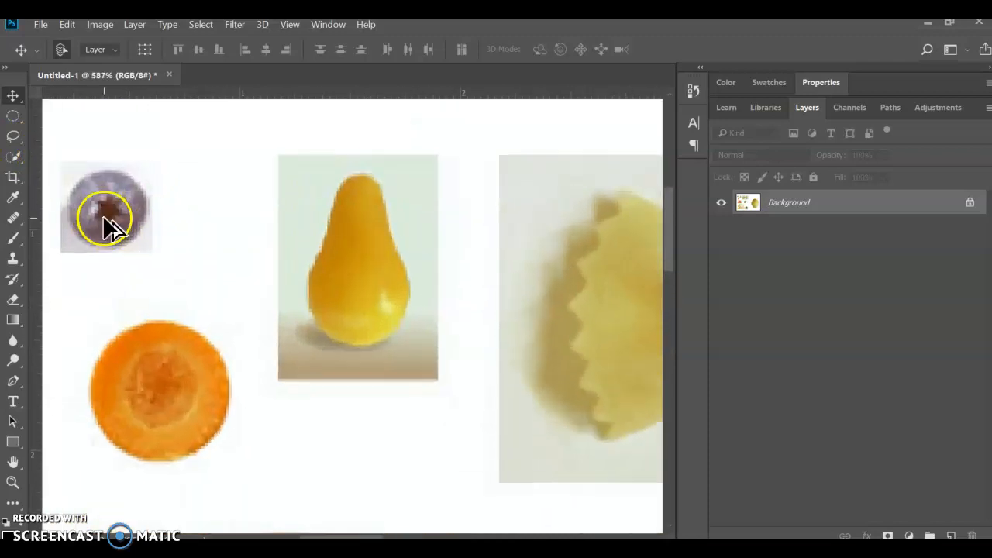
{"action": "scroll", "coordinate": [109, 224], "scroll_direction": "left", "scroll_amount": 2}
{"action": "left_click_drag", "start_coordinate": [11, 118], "coordinate": [87, 116]}
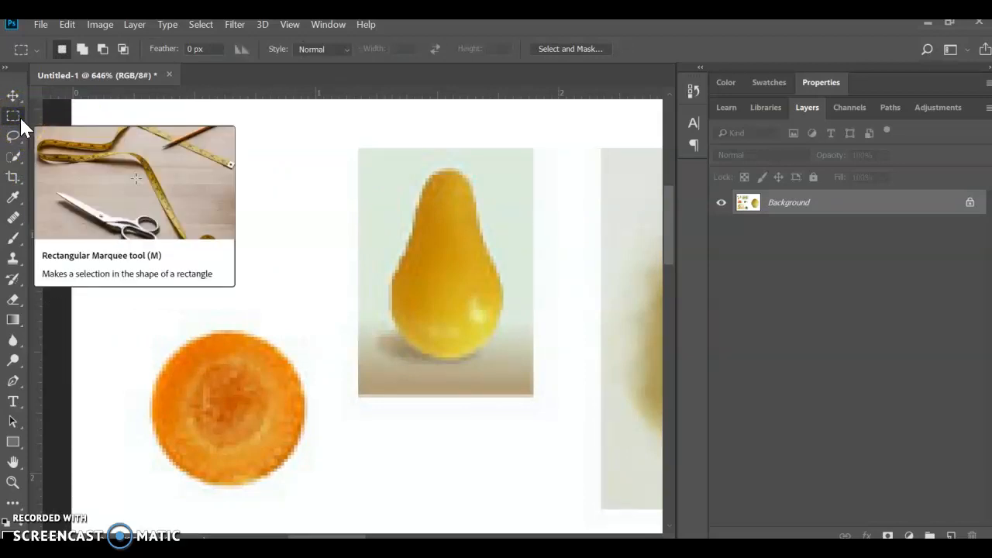
{"action": "left_click", "coordinate": [19, 116]}
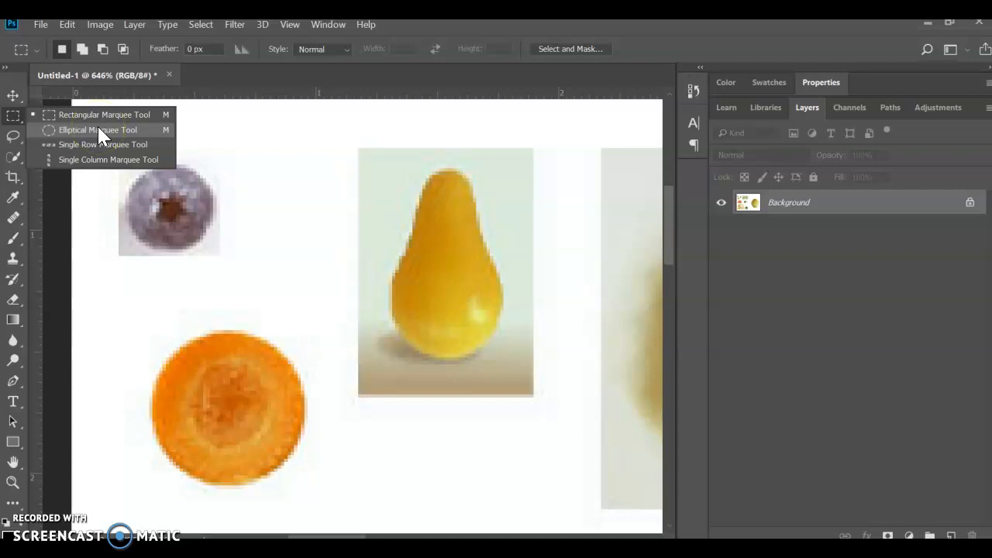
{"action": "left_click", "coordinate": [98, 129]}
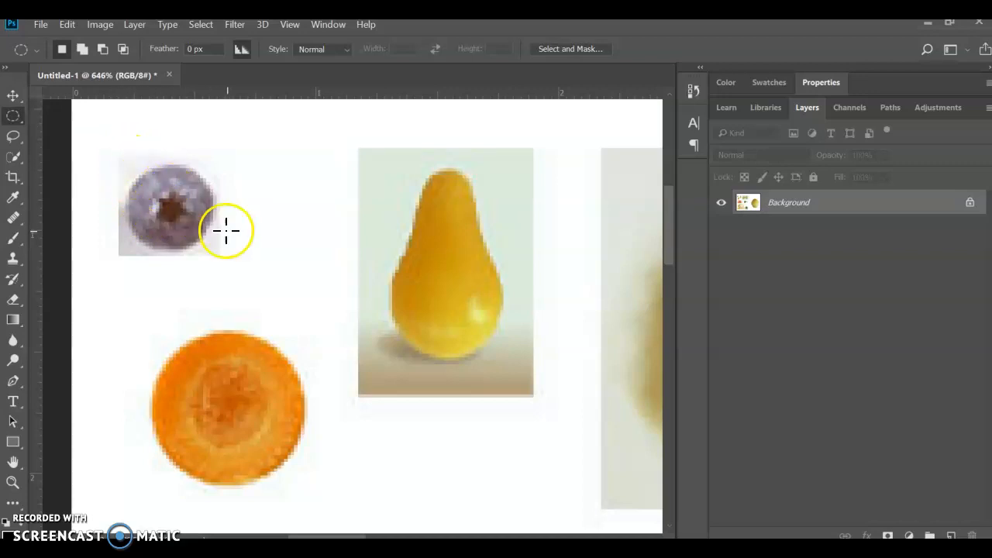
{"action": "left_click_drag", "start_coordinate": [123, 167], "coordinate": [215, 250]}
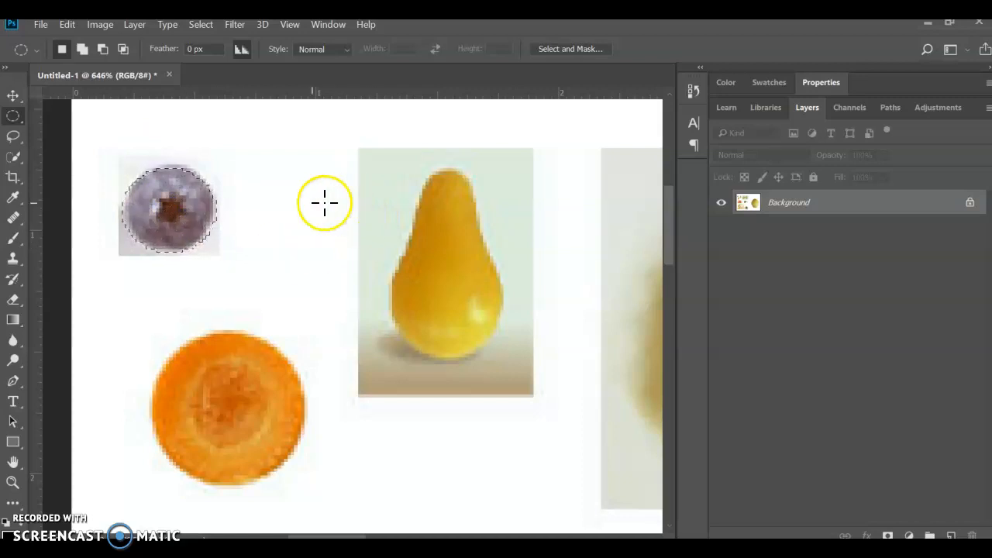
{"action": "left_click", "coordinate": [295, 204]}
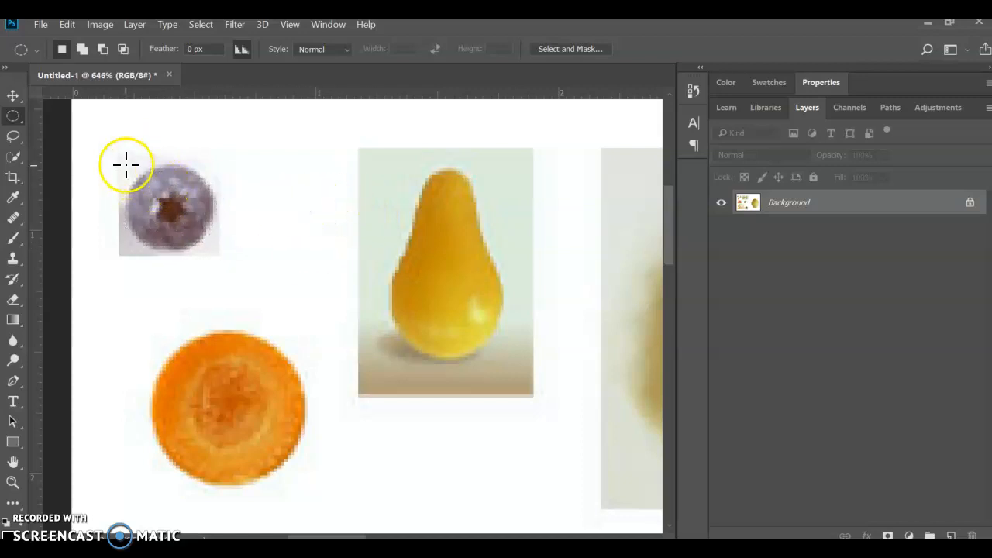
{"action": "left_click_drag", "start_coordinate": [129, 163], "coordinate": [162, 393]}
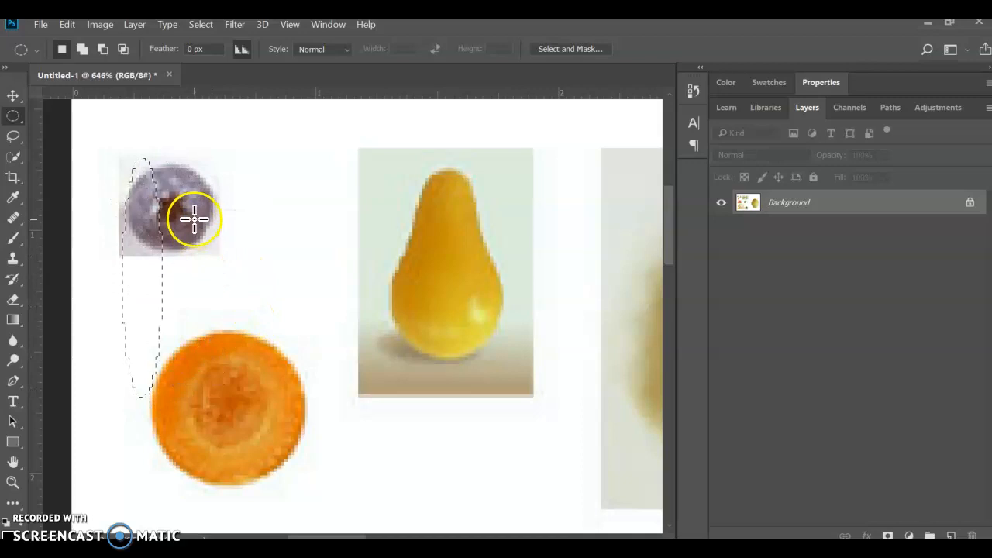
{"action": "left_click", "coordinate": [310, 179]}
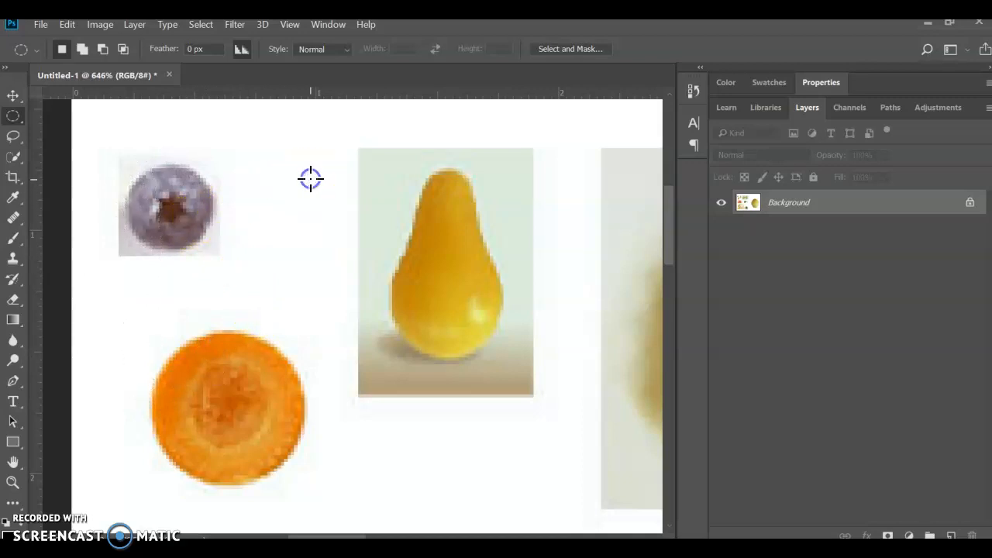
{"action": "left_click_drag", "start_coordinate": [128, 163], "coordinate": [205, 242]}
{"action": "left_click", "coordinate": [276, 233]}
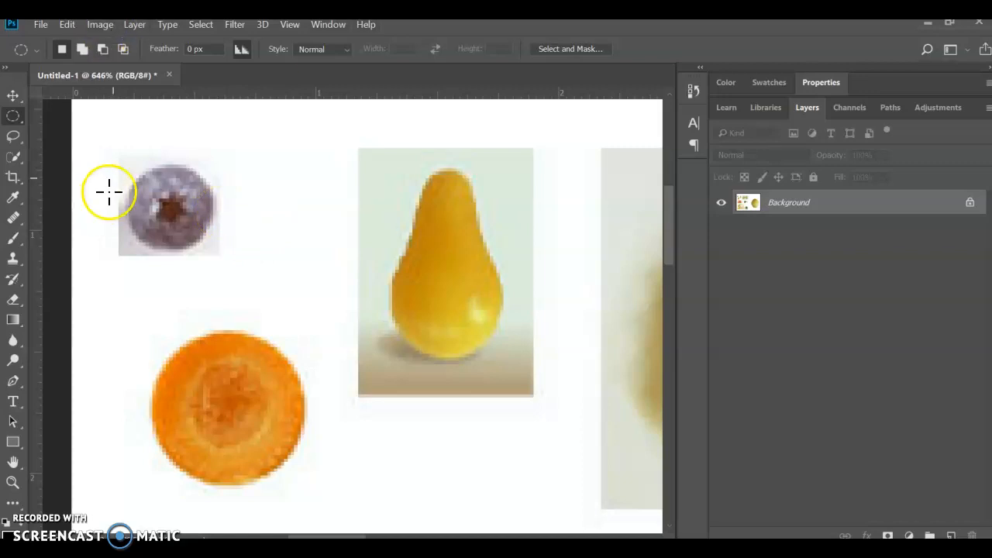
Step: Select the blueberry with a circular marquee fitted to its edge and move it onto the centre of the carrot slice
{"action": "left_click_drag", "start_coordinate": [129, 162], "coordinate": [219, 237]}
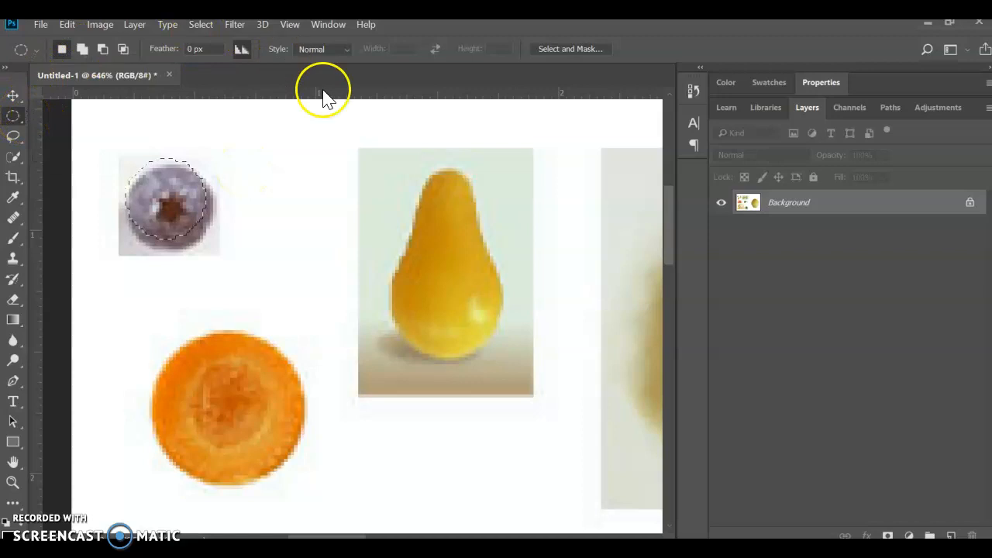
{"action": "mouse_move", "coordinate": [171, 195]}
{"action": "left_mouse_down"}
{"action": "mouse_move", "coordinate": [195, 222]}
{"action": "mouse_move", "coordinate": [162, 205]}
{"action": "mouse_move", "coordinate": [166, 211]}
{"action": "left_mouse_up"}
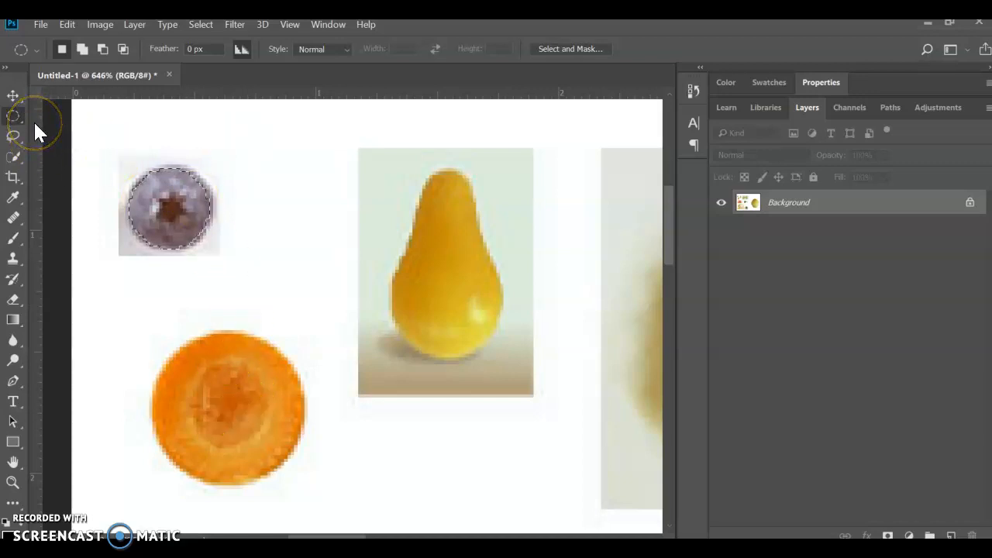
{"action": "left_click", "coordinate": [12, 94]}
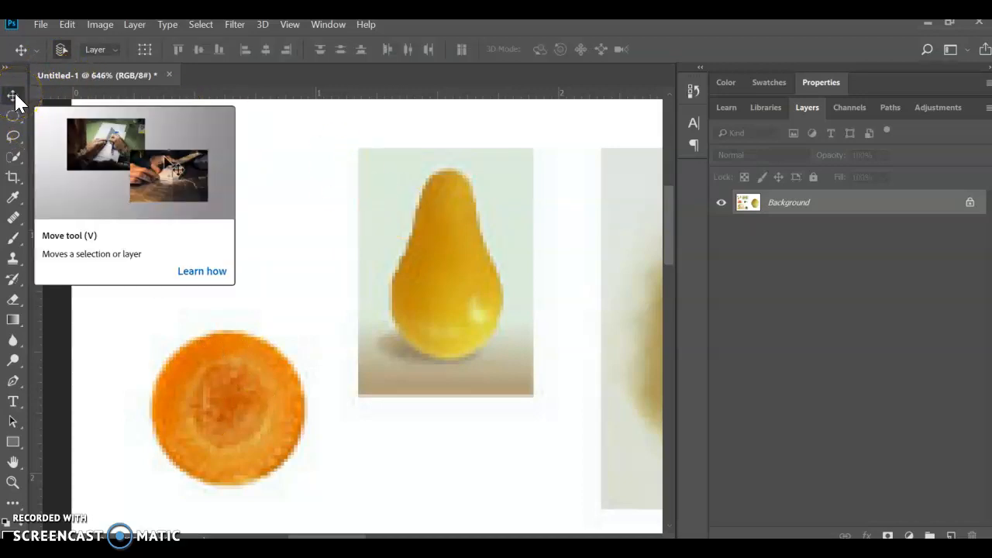
{"action": "left_click_drag", "start_coordinate": [197, 200], "coordinate": [228, 412]}
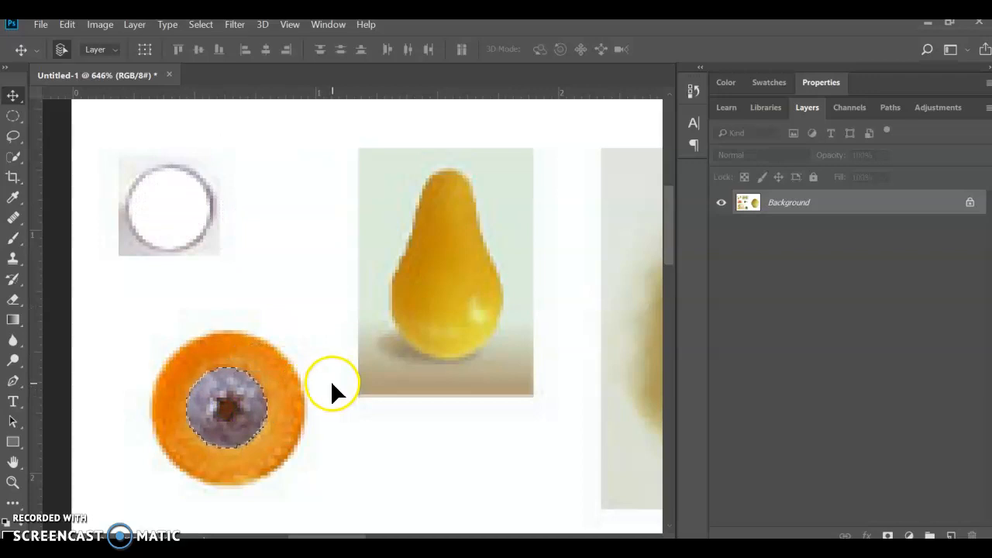
Step: Select the carrot slice together with its blueberry centre using a circular marquee fitted to the slice's outer edge
{"action": "scroll", "coordinate": [318, 367], "scroll_direction": "down", "scroll_amount": 3}
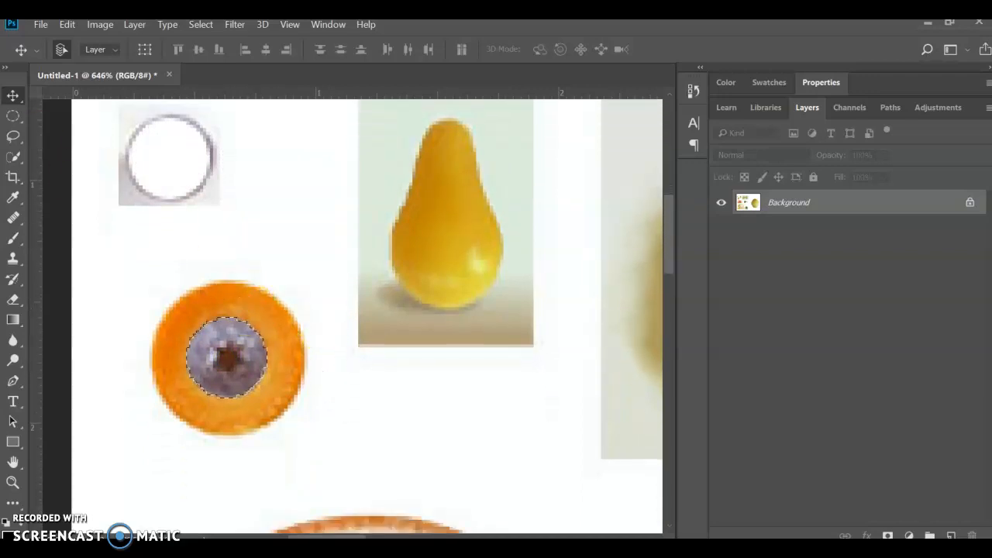
{"action": "left_click", "coordinate": [12, 116]}
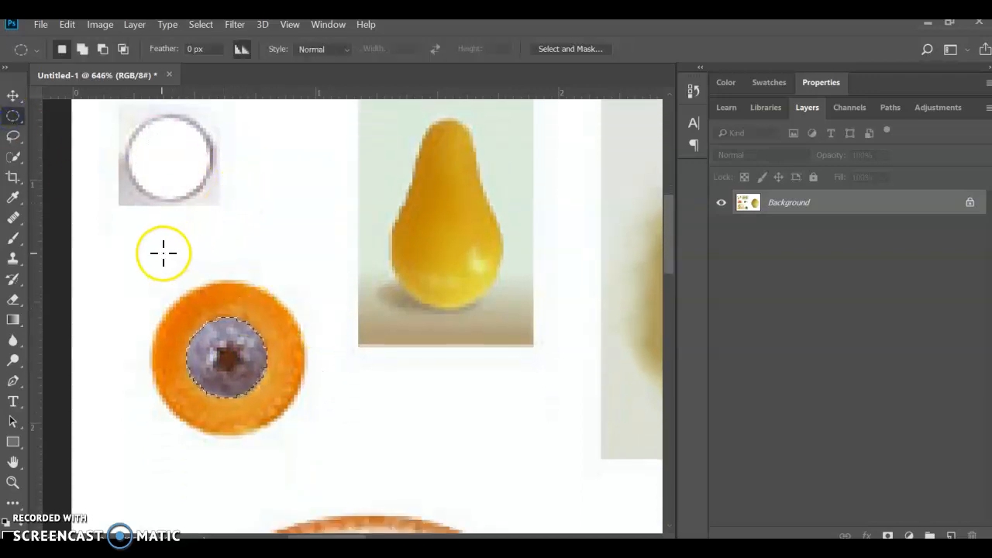
{"action": "left_click_drag", "start_coordinate": [151, 274], "coordinate": [240, 368]}
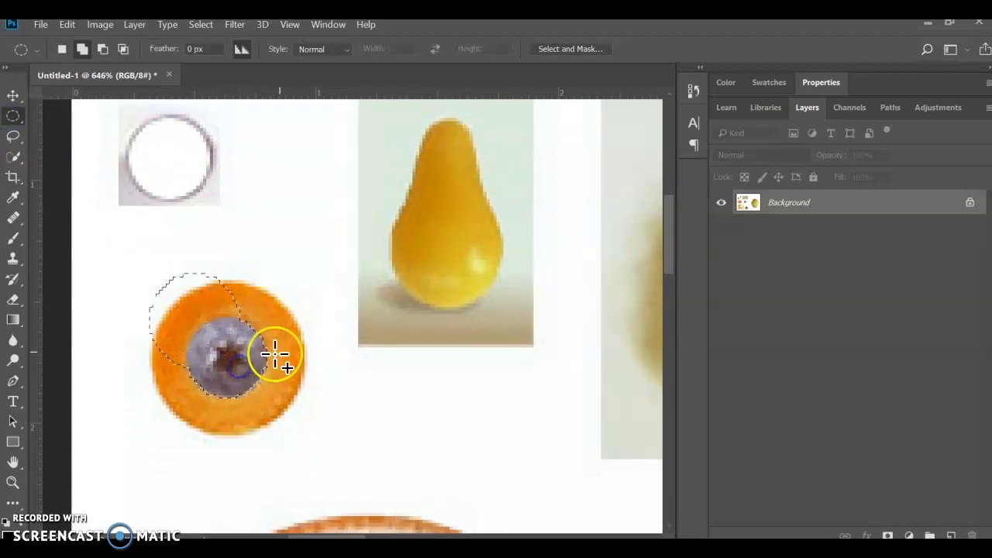
{"action": "left_click", "coordinate": [230, 279]}
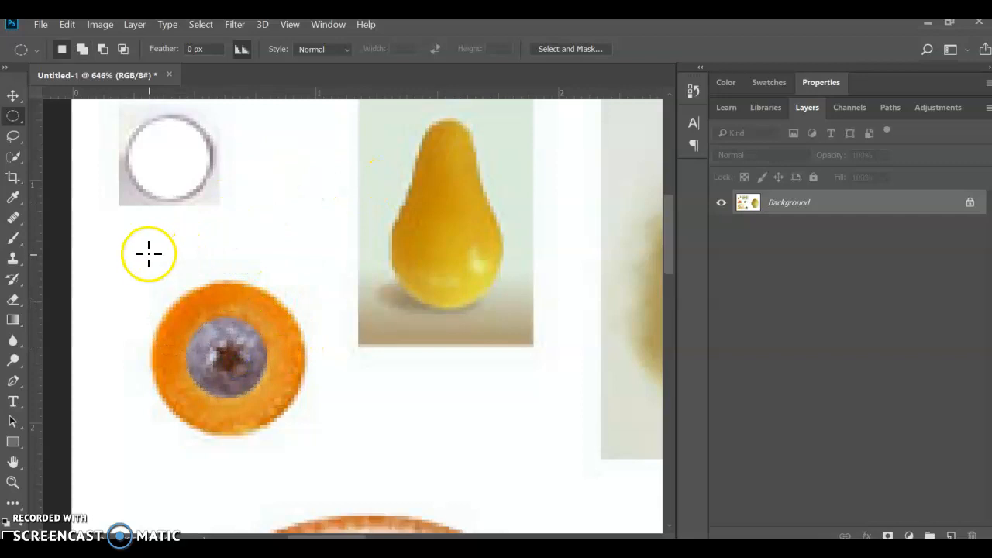
{"action": "left_click_drag", "start_coordinate": [150, 275], "coordinate": [307, 432]}
{"action": "left_click_drag", "start_coordinate": [232, 349], "coordinate": [228, 354]}
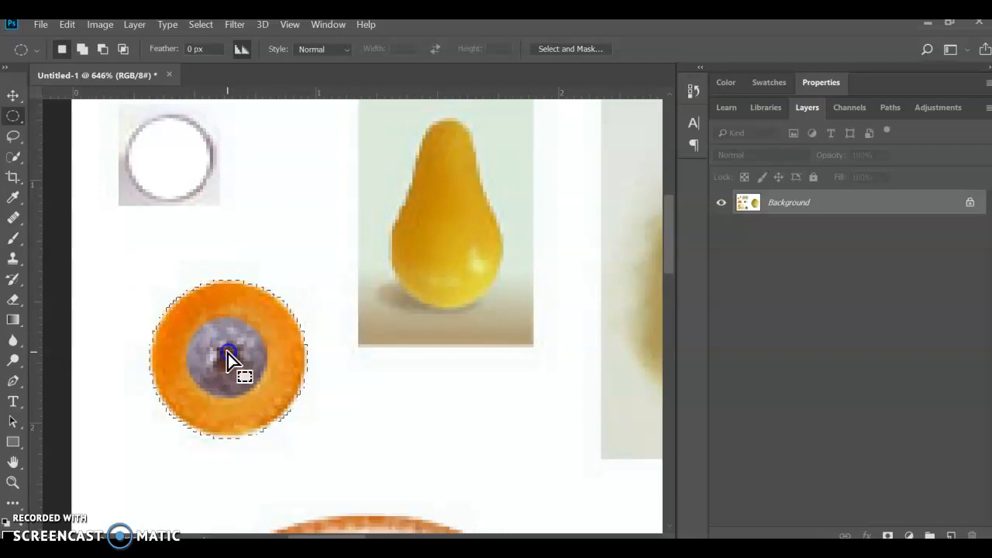
{"action": "left_click", "coordinate": [217, 24]}
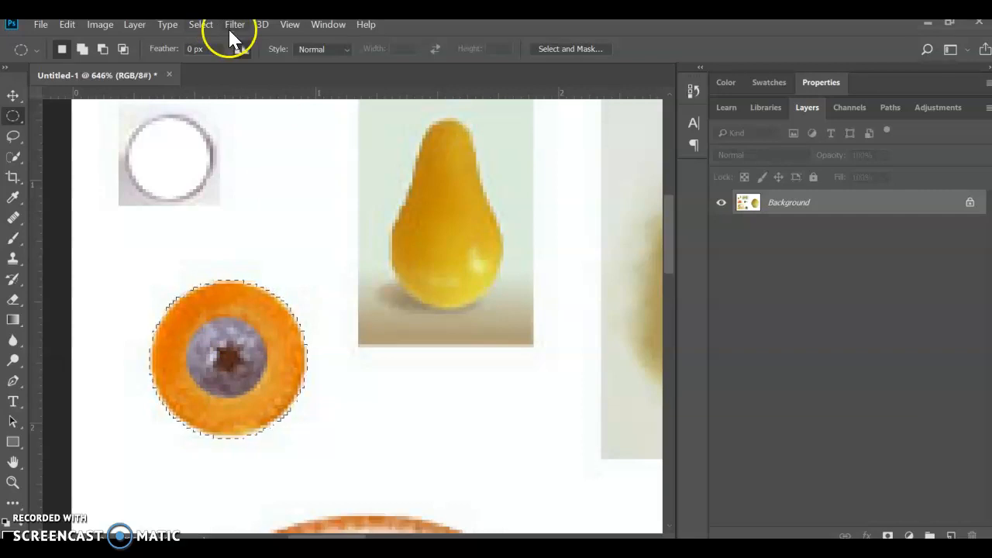
Step: Move the selected eye onto the upper left part of the melon, adjusting its position to match the example face in the PDF
{"action": "scroll", "coordinate": [233, 290], "scroll_direction": "down", "scroll_amount": 6}
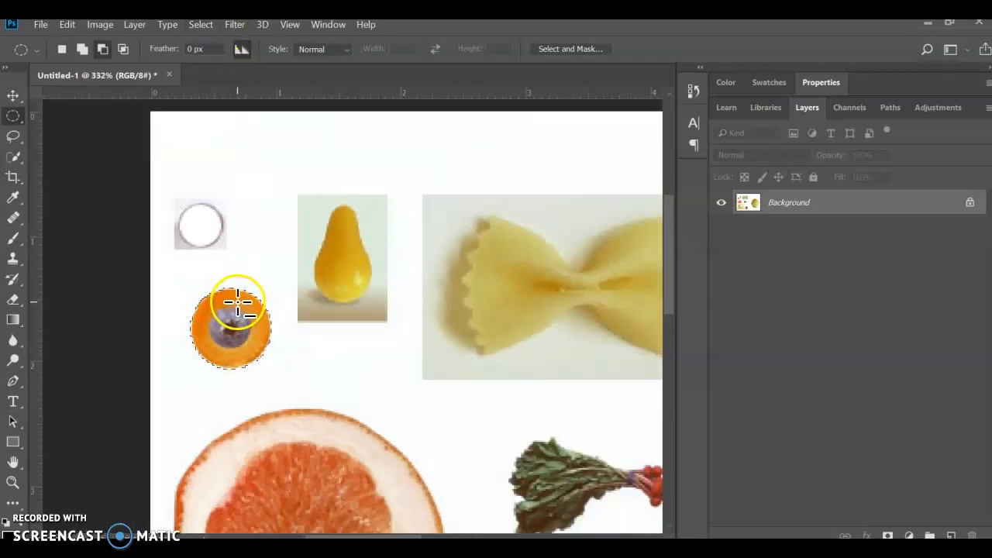
{"action": "scroll", "coordinate": [242, 314], "scroll_direction": "down", "scroll_amount": 1}
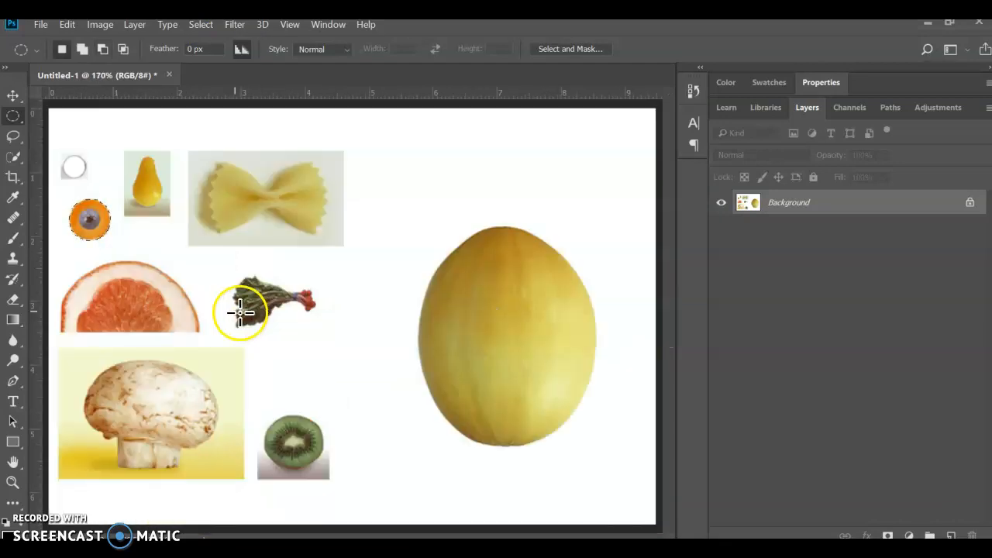
{"action": "left_click", "coordinate": [12, 93]}
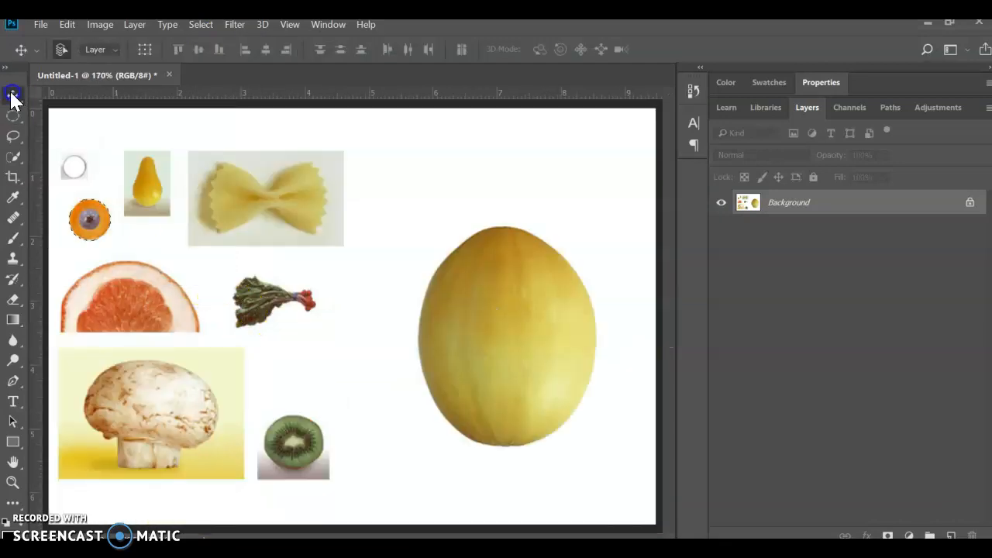
{"action": "left_click_drag", "start_coordinate": [93, 223], "coordinate": [488, 302]}
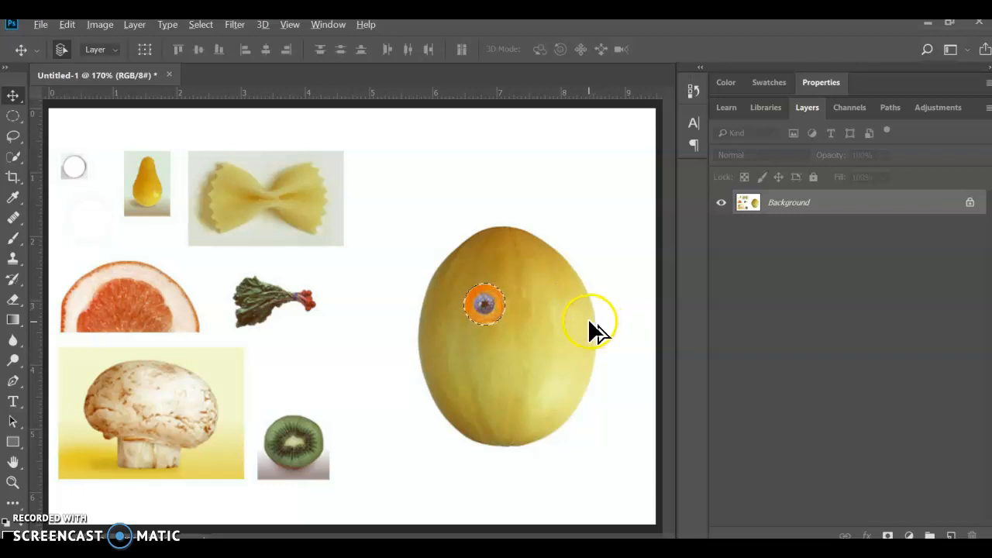
{"action": "scroll", "coordinate": [587, 318], "scroll_direction": "up", "scroll_amount": 3}
{"action": "scroll", "coordinate": [586, 324], "scroll_direction": "up", "scroll_amount": 2}
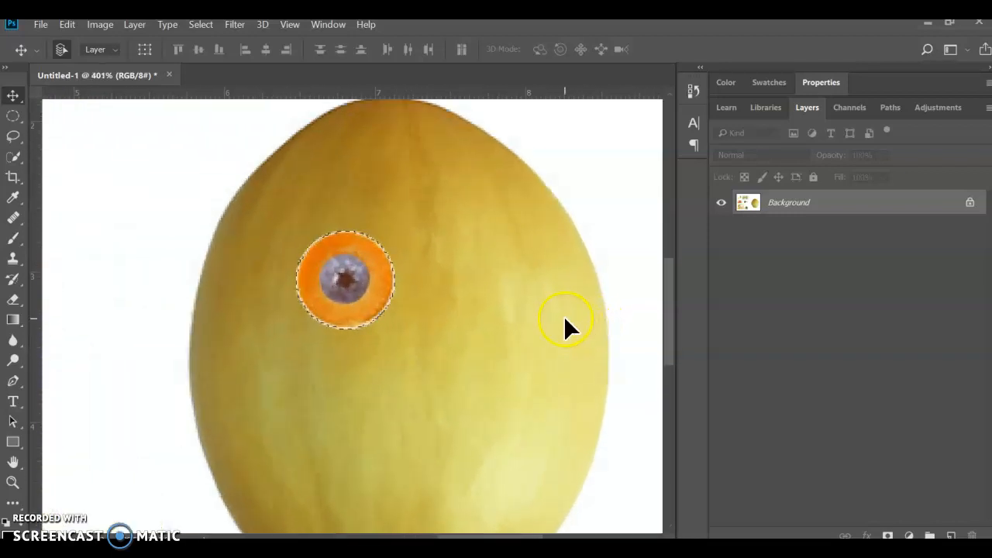
{"action": "key", "text": "alt+Tab"}
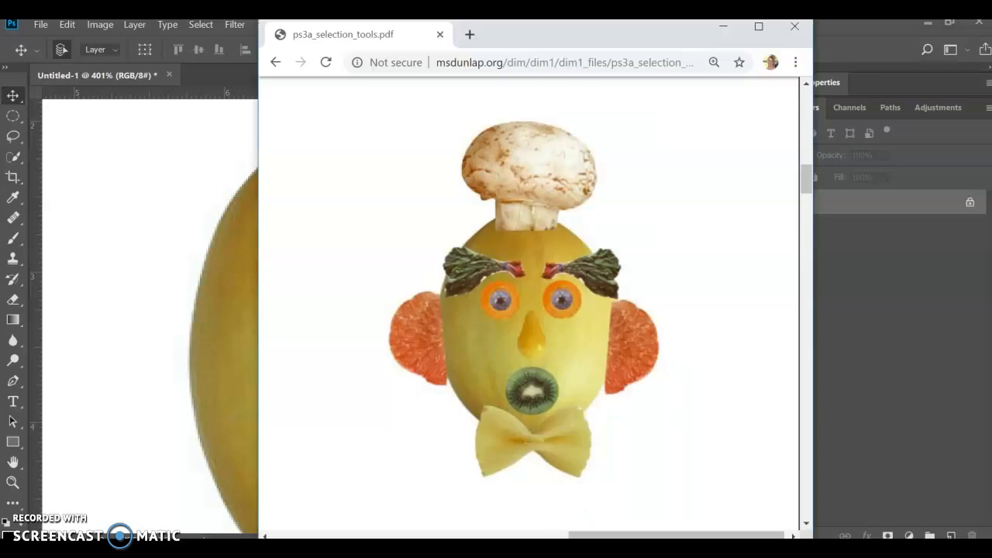
{"action": "key", "text": "alt+Tab"}
{"action": "left_click_drag", "start_coordinate": [331, 273], "coordinate": [314, 277]}
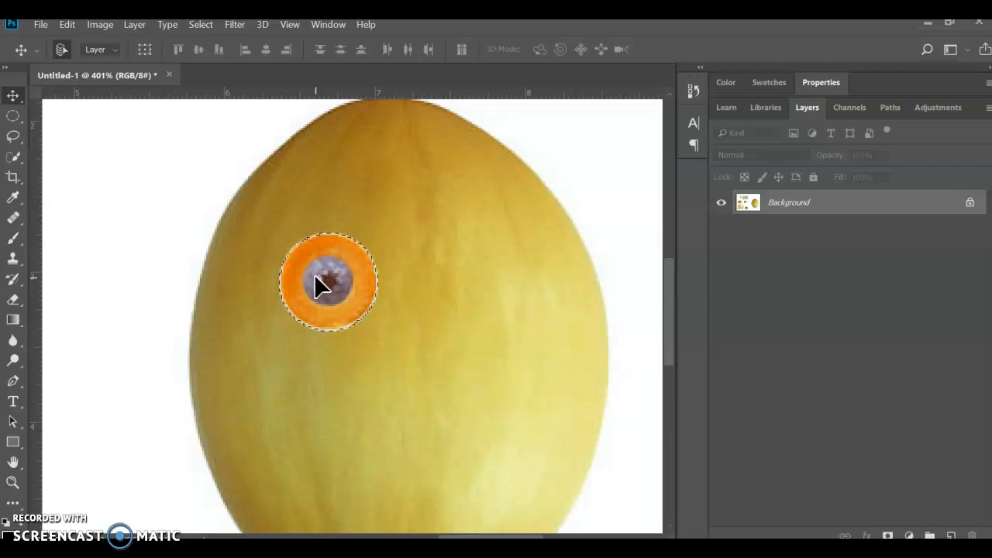
Step: Place a duplicate of the eye on the melon's right half, level with the first eye, and clear the selection
{"action": "left_click", "coordinate": [68, 25]}
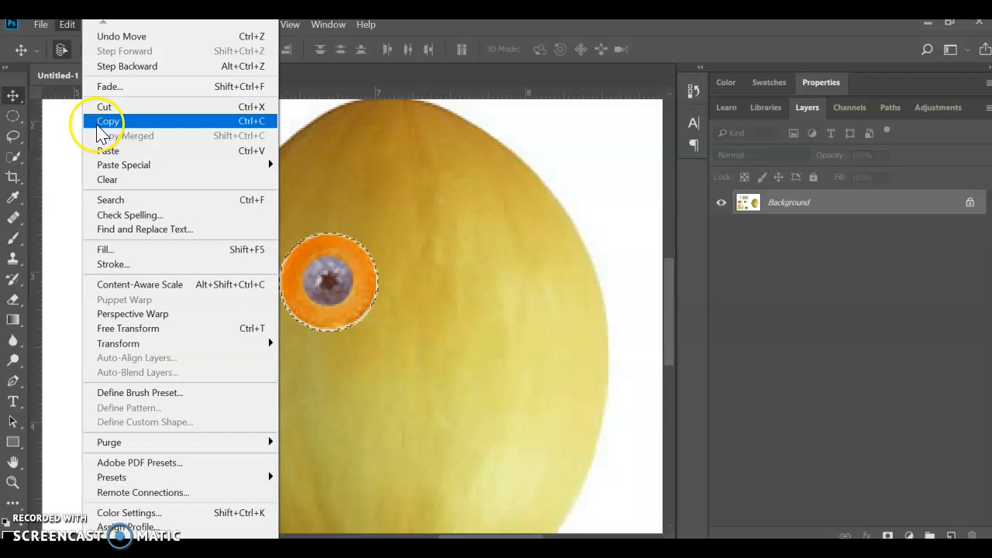
{"action": "left_click", "coordinate": [332, 129]}
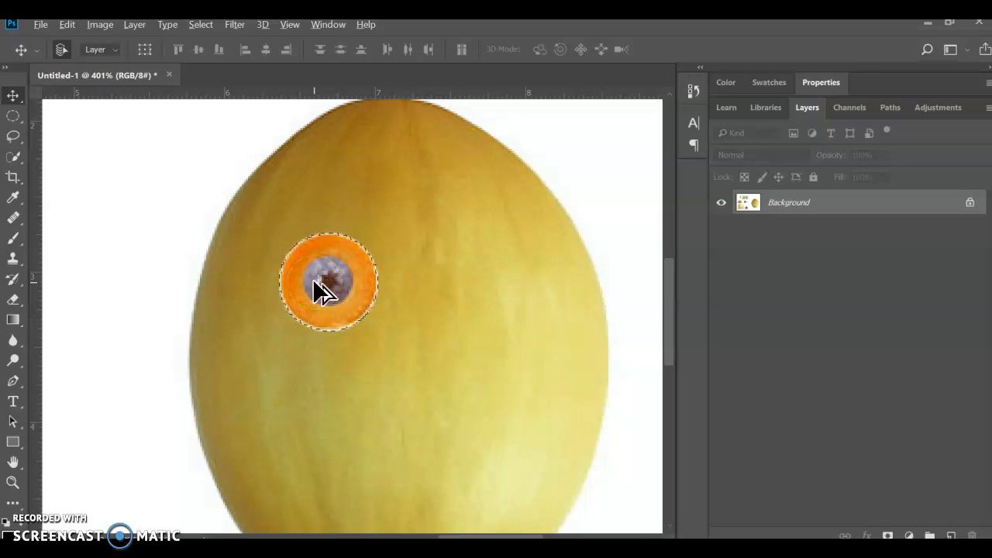
{"action": "left_click_drag", "start_coordinate": [326, 270], "coordinate": [482, 273]}
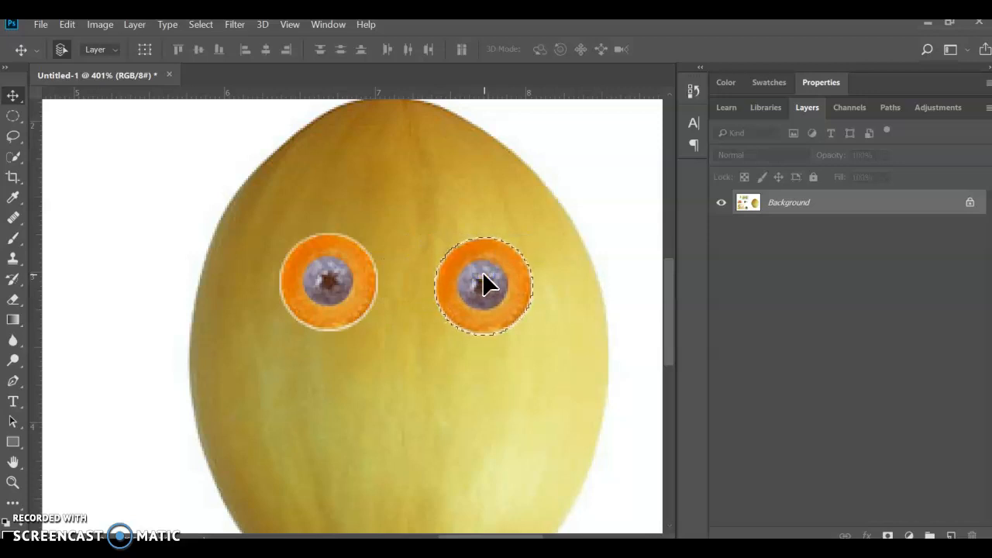
{"action": "key", "text": "Up"}
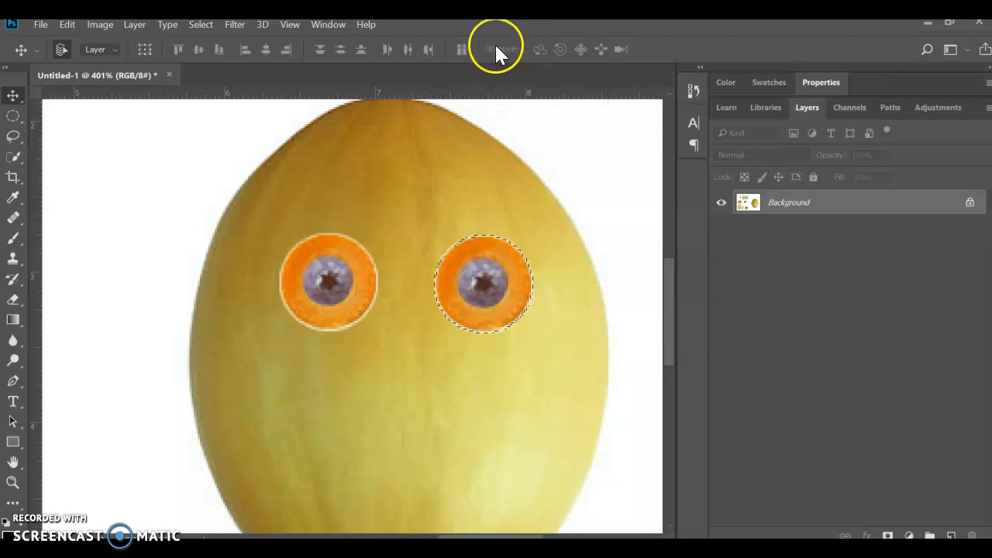
{"action": "key", "text": "Left"}
{"action": "key", "text": "Left"}
{"action": "key", "text": "Left"}
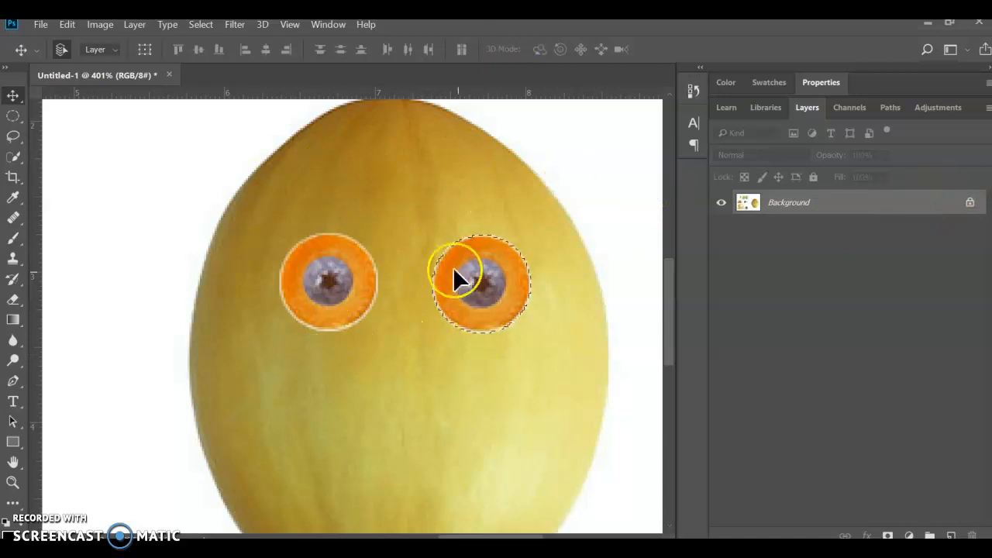
{"action": "left_click", "coordinate": [197, 25]}
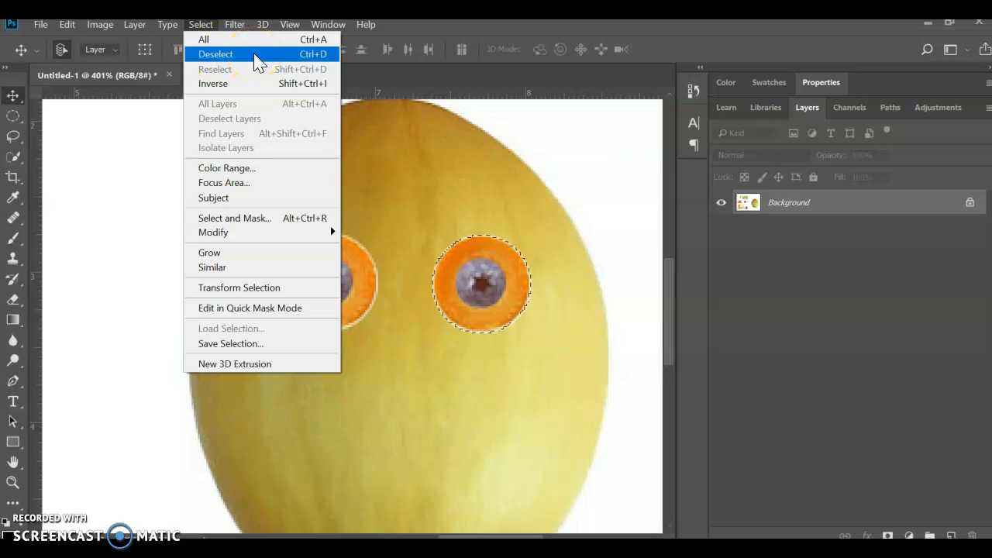
{"action": "left_click", "coordinate": [314, 56]}
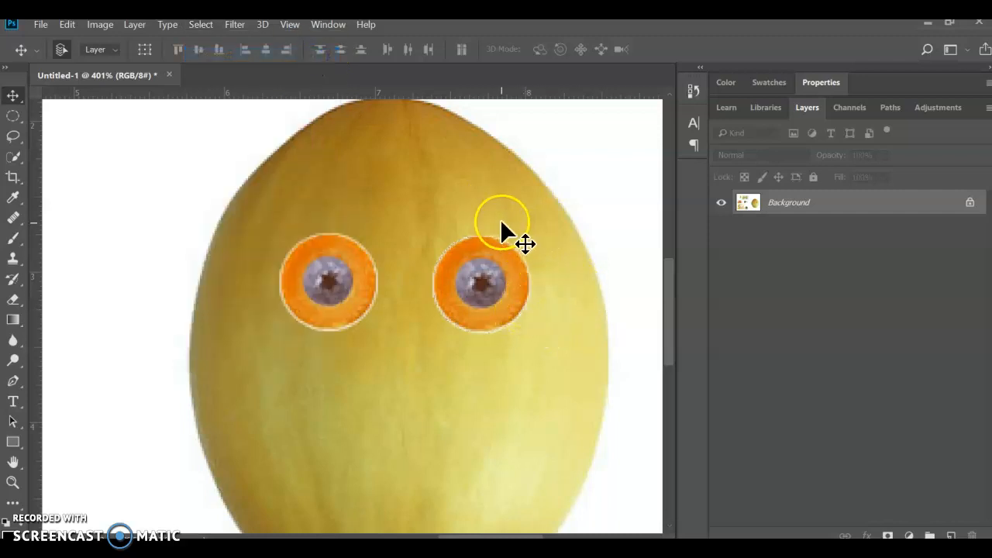
Step: Check the mouth of the example face in the PDF, return to Photoshop and select the kiwi slice with an elliptical marquee
{"action": "key", "text": "ctrl+0"}
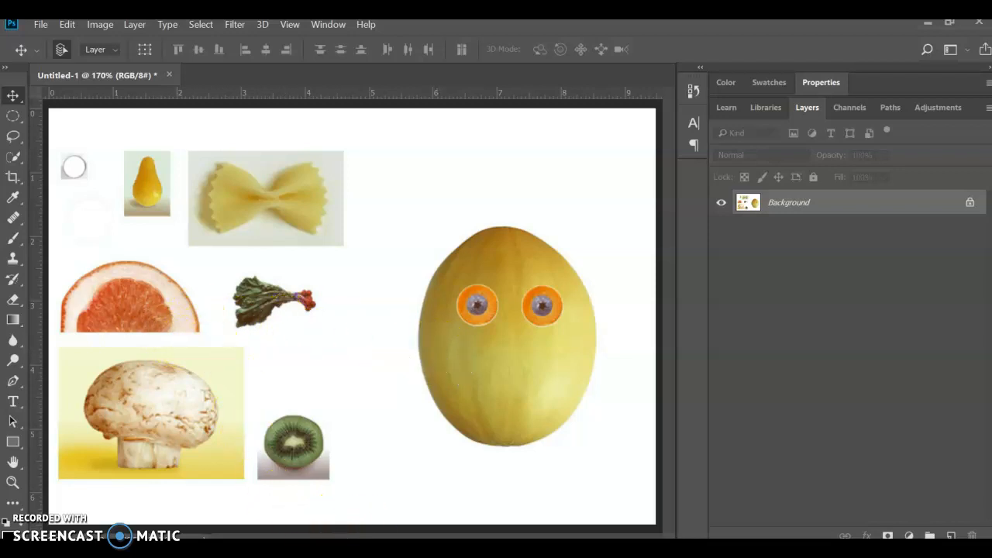
{"action": "key", "text": "alt+Tab"}
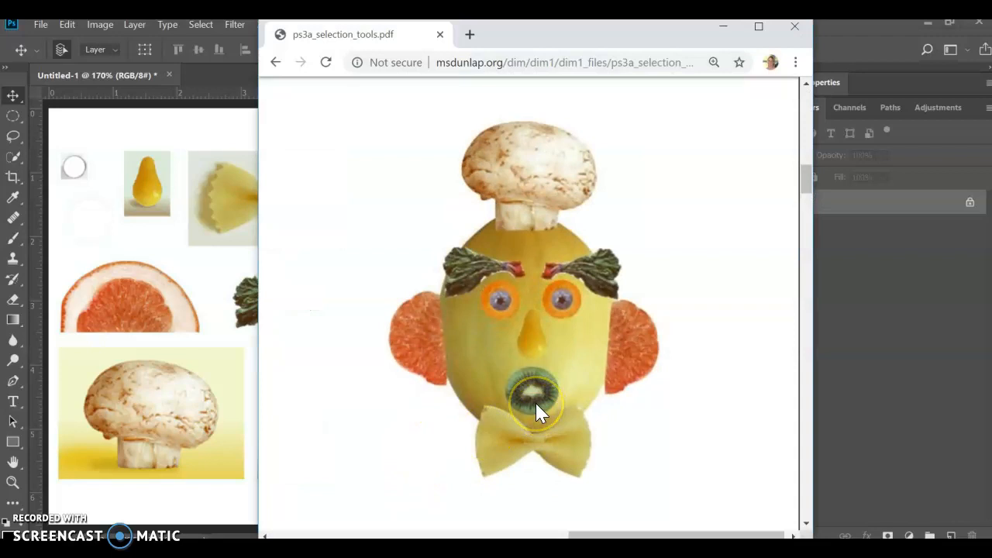
{"action": "left_click", "coordinate": [109, 510]}
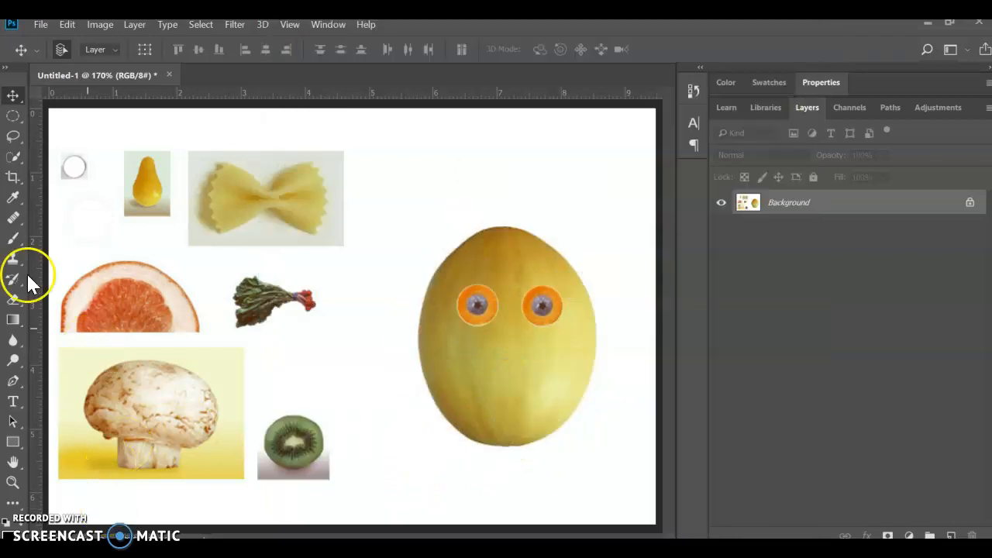
{"action": "left_click", "coordinate": [11, 118]}
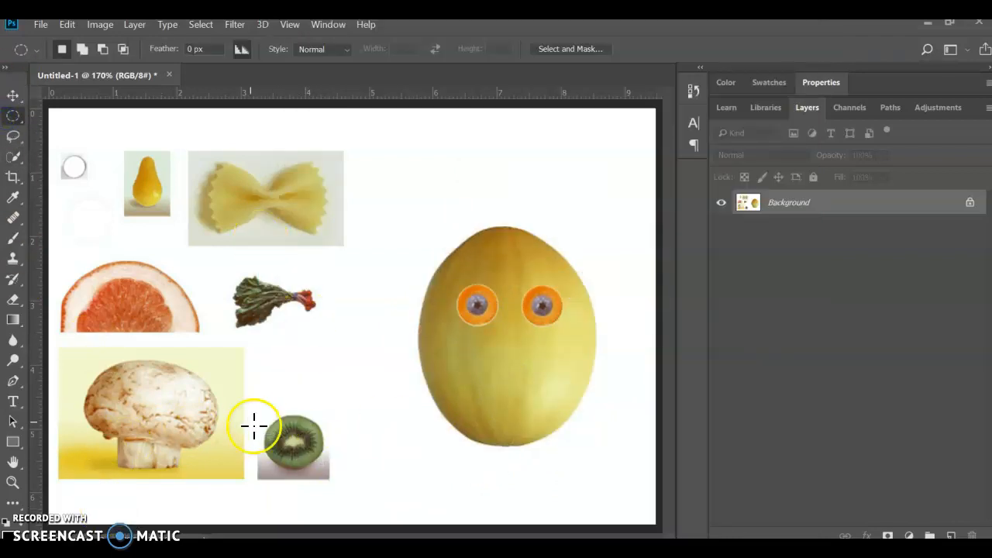
{"action": "scroll", "coordinate": [233, 442], "scroll_direction": "up", "scroll_amount": 5}
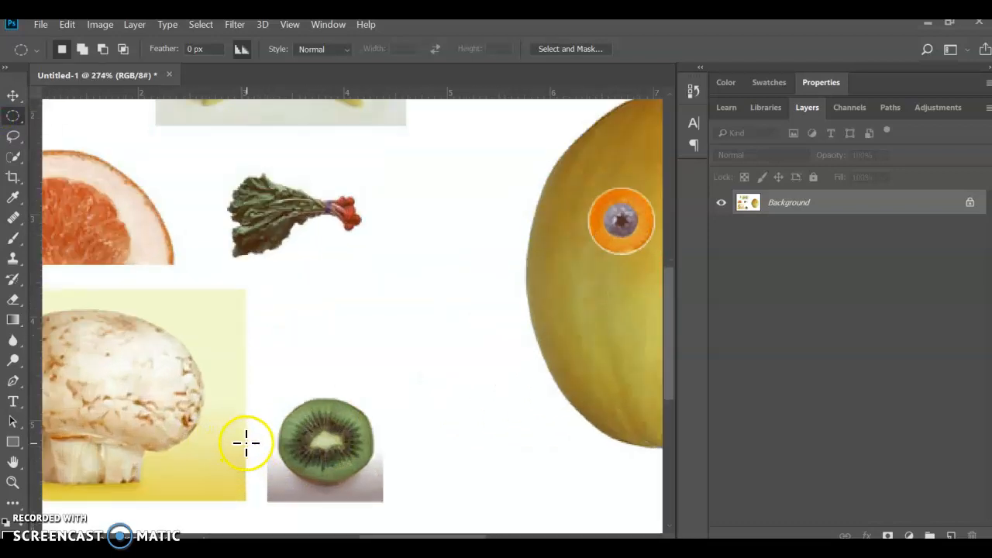
{"action": "left_click_drag", "start_coordinate": [286, 396], "coordinate": [421, 504]}
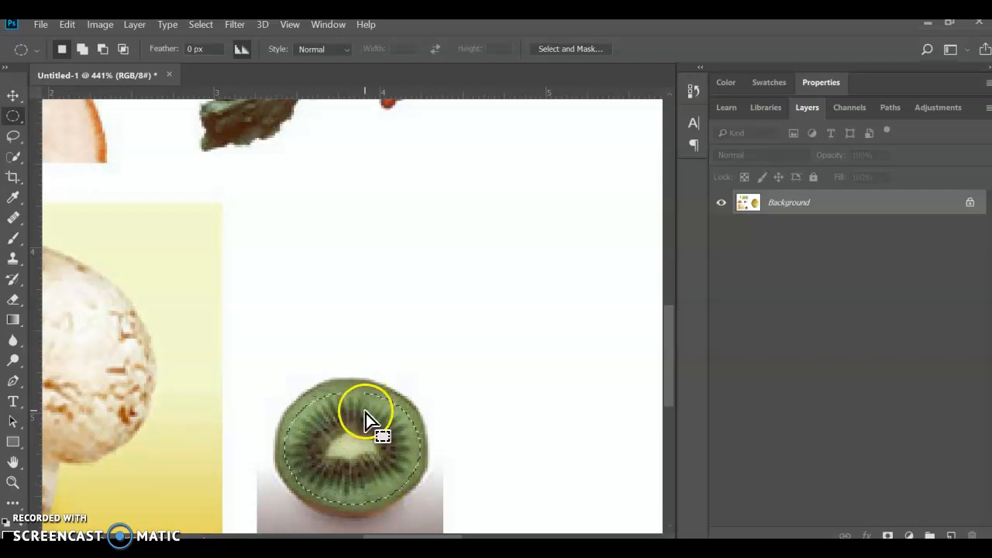
Step: Move the selected kiwi slice onto the melon below the eyes as the mouth and clear the selection
{"action": "left_click", "coordinate": [13, 95]}
{"action": "scroll", "coordinate": [77, 159], "scroll_direction": "down", "scroll_amount": 3}
{"action": "left_click_drag", "start_coordinate": [253, 330], "coordinate": [565, 256]}
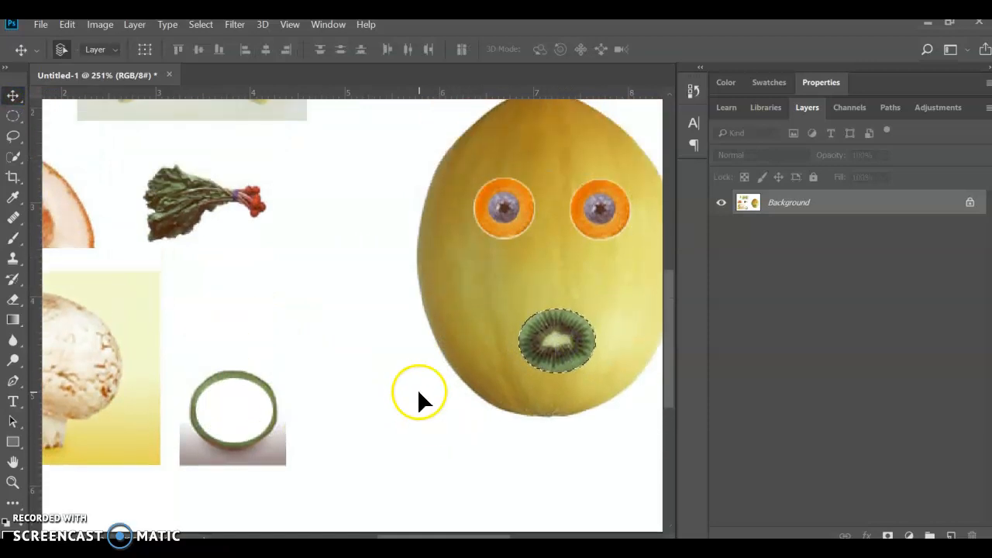
{"action": "scroll", "coordinate": [418, 391], "scroll_direction": "up", "scroll_amount": 2}
{"action": "left_click", "coordinate": [346, 369]}
{"action": "left_click", "coordinate": [323, 370]}
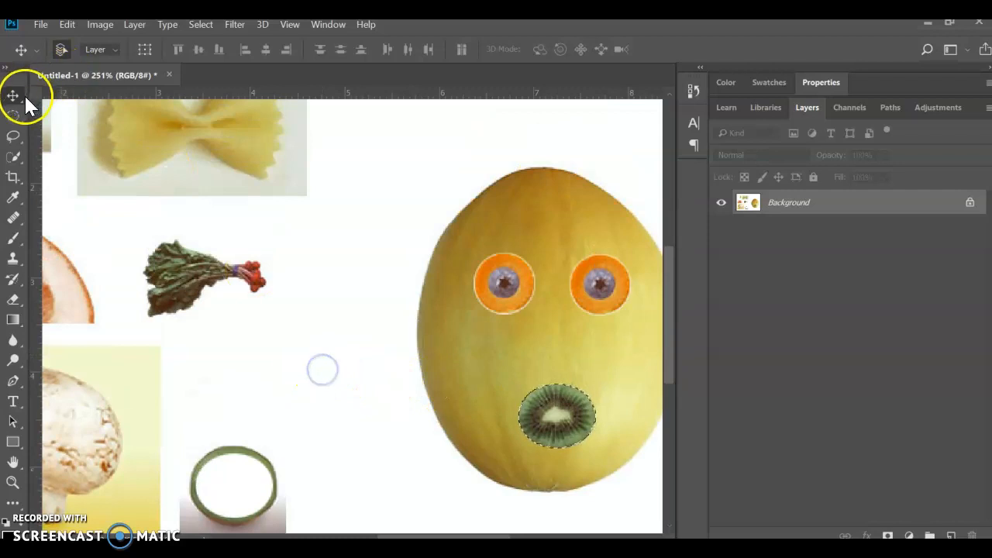
{"action": "left_click", "coordinate": [201, 24]}
{"action": "left_click", "coordinate": [214, 56]}
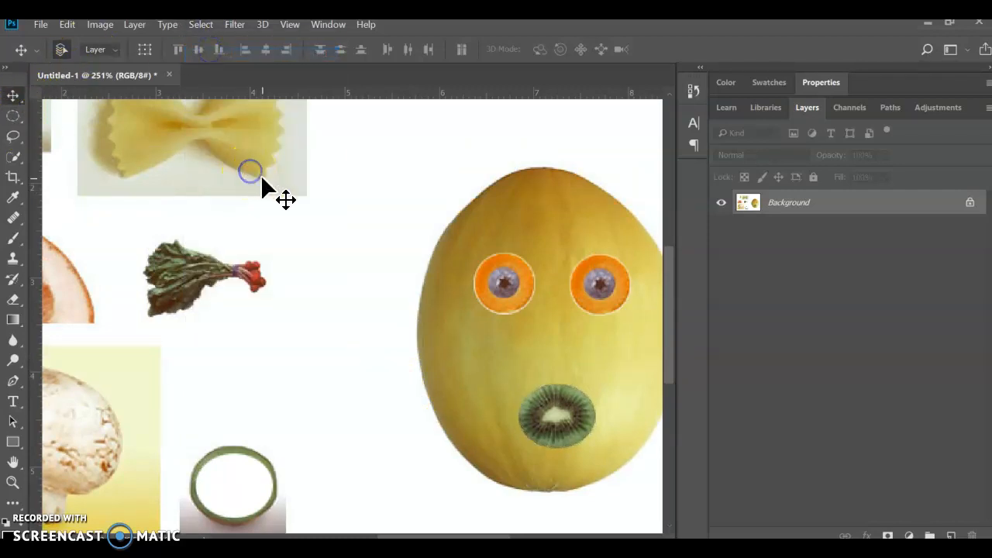
Step: Check the example face in the PDF against the remaining pieces, return to Photoshop and activate the Magic Wand tool
{"action": "scroll", "coordinate": [256, 186], "scroll_direction": "up", "scroll_amount": 1}
{"action": "scroll", "coordinate": [249, 186], "scroll_direction": "left", "scroll_amount": 1}
{"action": "scroll", "coordinate": [250, 186], "scroll_direction": "left", "scroll_amount": 2}
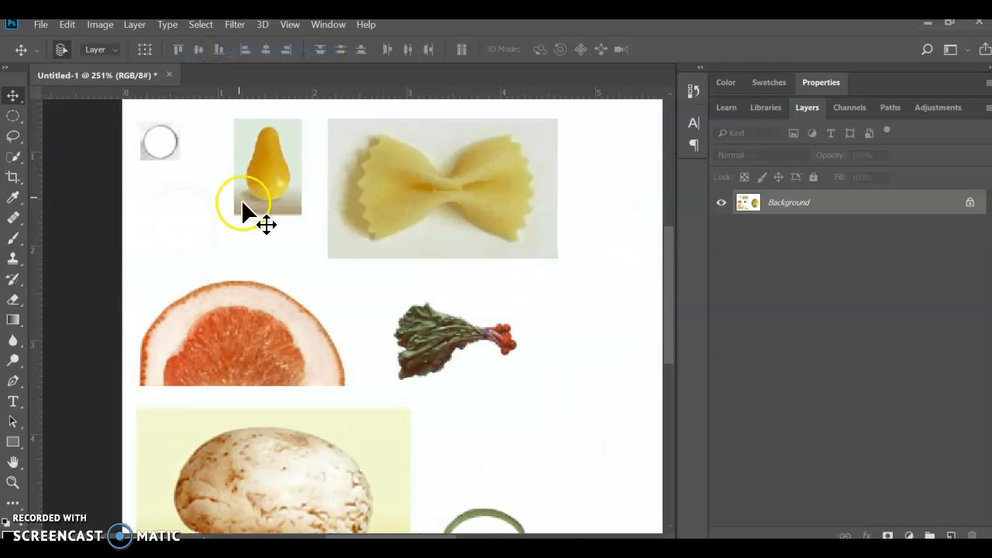
{"action": "scroll", "coordinate": [243, 211], "scroll_direction": "up", "scroll_amount": 1}
{"action": "scroll", "coordinate": [264, 327], "scroll_direction": "up", "scroll_amount": 2, "text": "alt"}
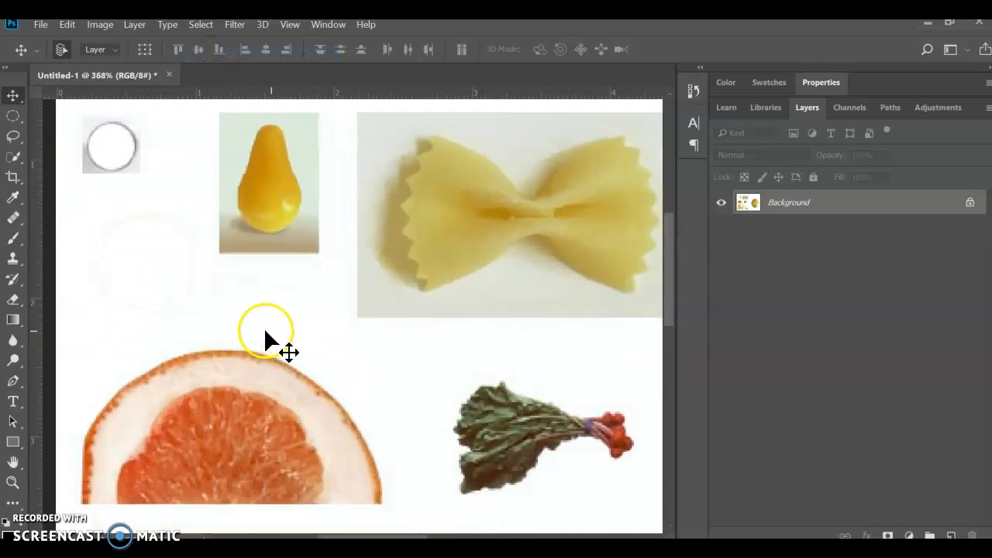
{"action": "scroll", "coordinate": [294, 360], "scroll_direction": "up", "scroll_amount": 1}
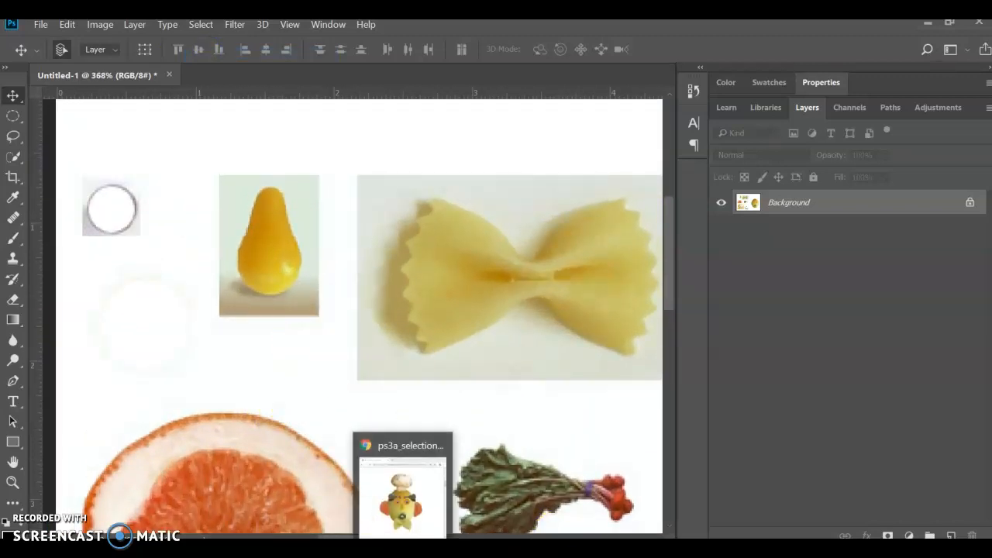
{"action": "left_click", "coordinate": [421, 476]}
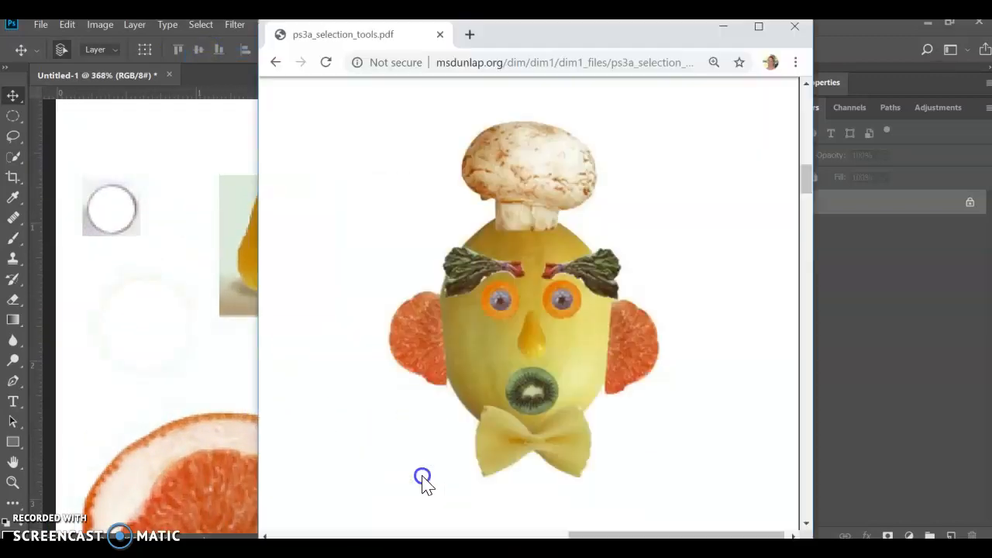
{"action": "left_click", "coordinate": [155, 299]}
{"action": "left_click", "coordinate": [17, 158]}
{"action": "left_click_drag", "start_coordinate": [17, 162], "coordinate": [91, 176]}
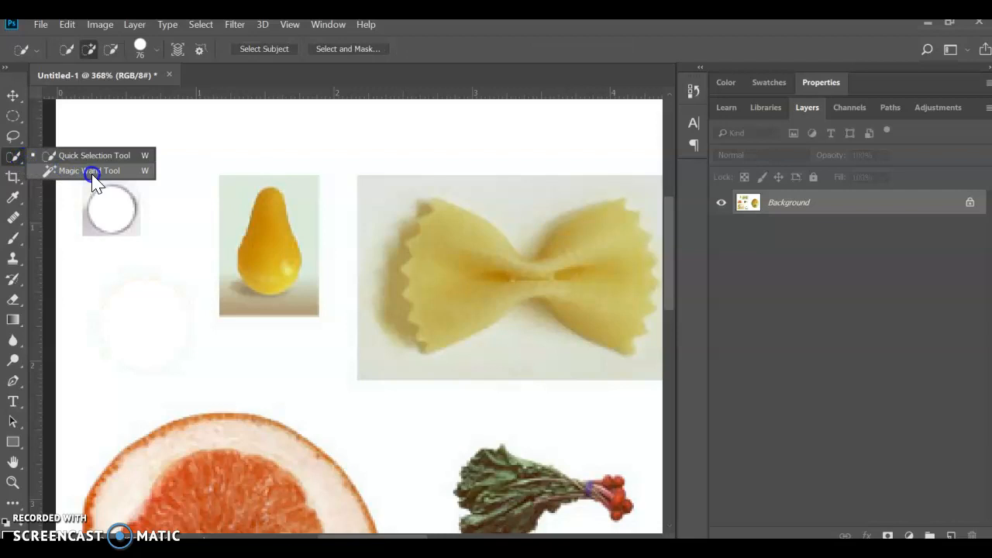
{"action": "left_click_drag", "start_coordinate": [92, 175], "coordinate": [90, 173]}
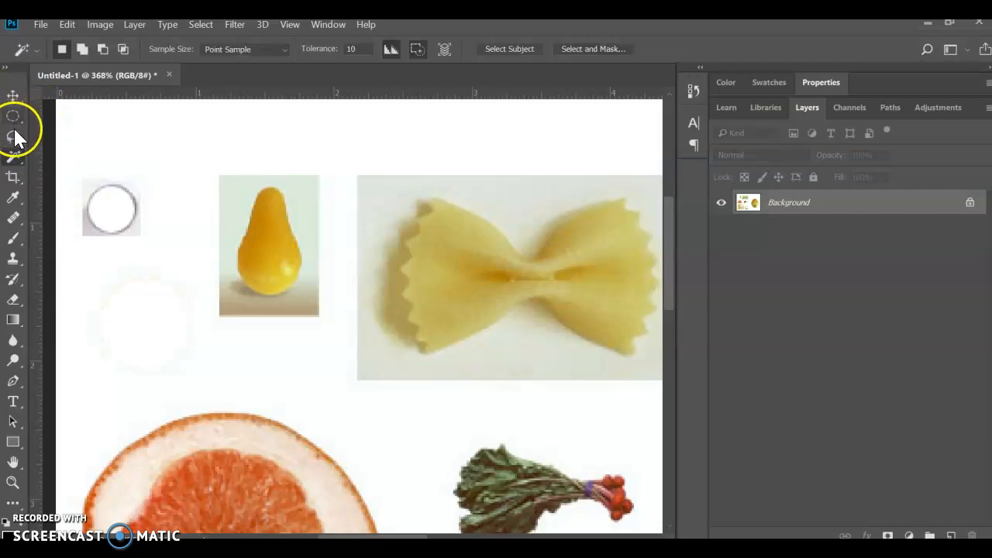
Step: Try selecting the yellow pear with the Magic Wand at a tolerance of 90
{"action": "right_click", "coordinate": [14, 163]}
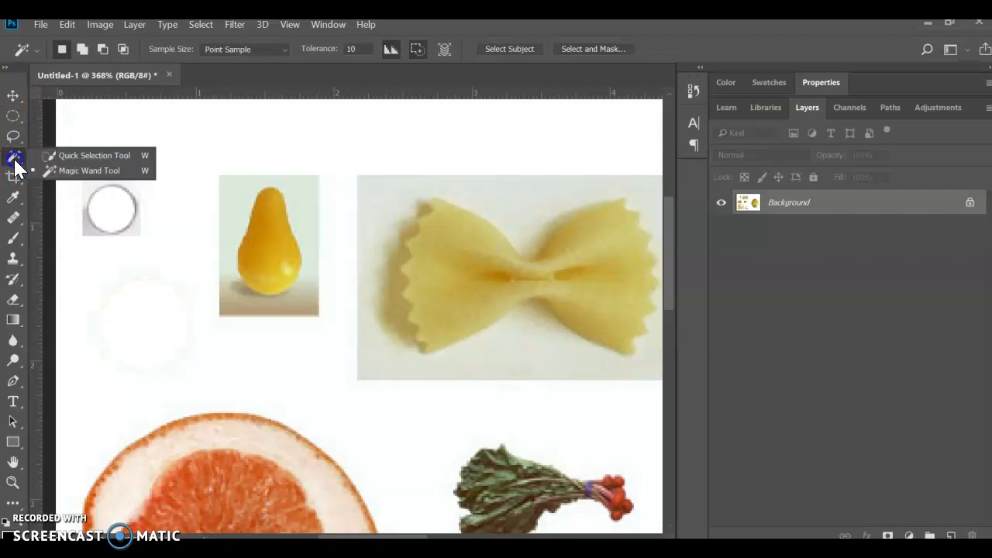
{"action": "left_click", "coordinate": [62, 170]}
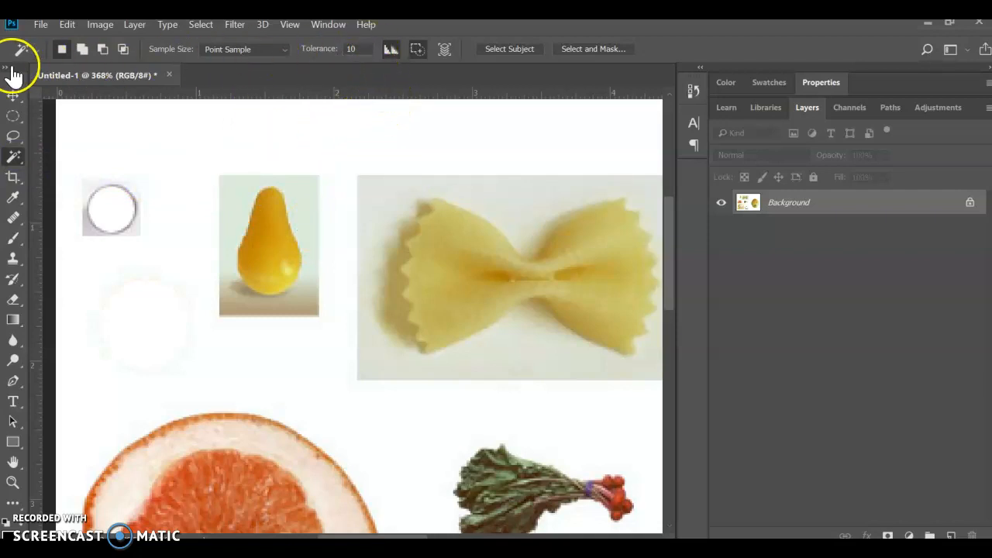
{"action": "double_click", "coordinate": [346, 48]}
{"action": "type", "text": "32"}
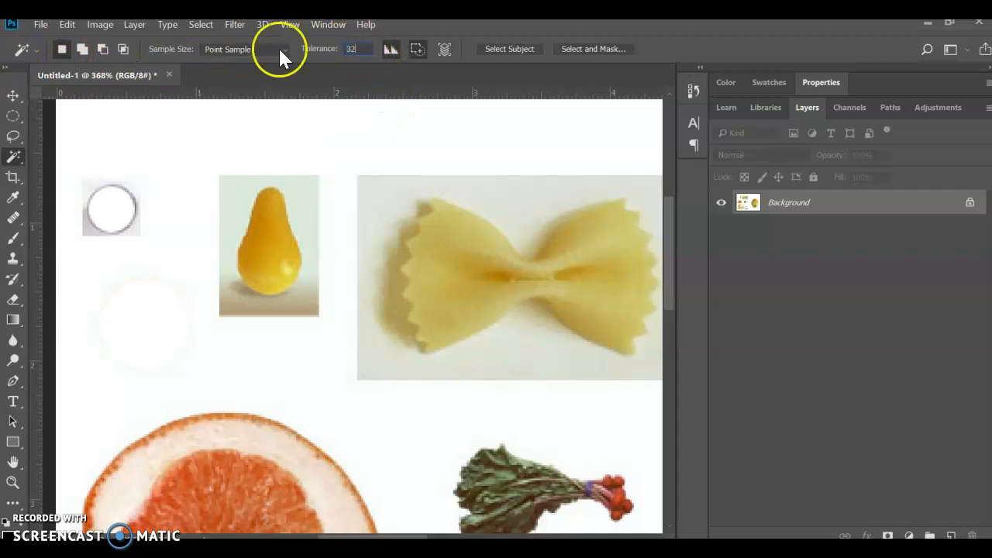
{"action": "left_click", "coordinate": [363, 48]}
{"action": "left_click", "coordinate": [283, 53]}
{"action": "left_click", "coordinate": [256, 48]}
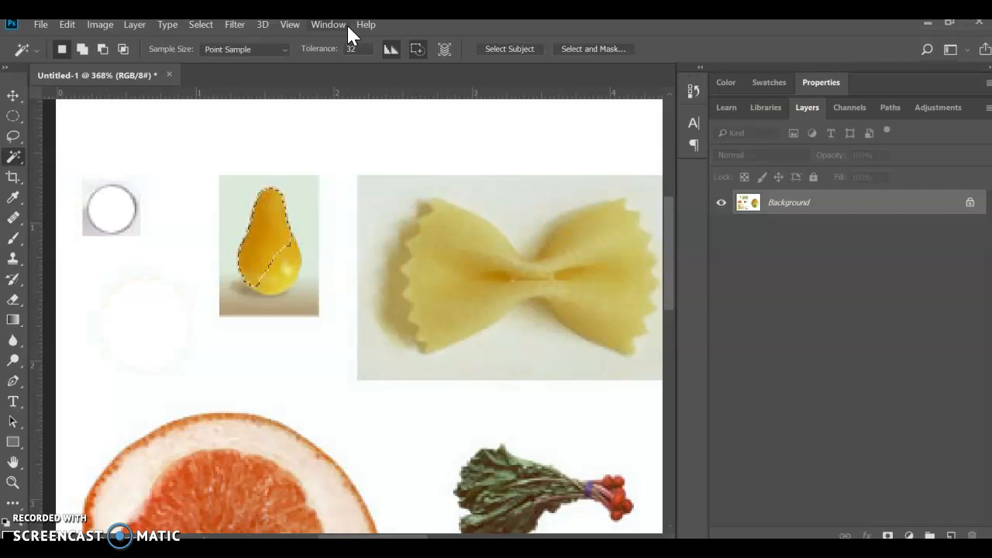
{"action": "left_click", "coordinate": [358, 48]}
{"action": "left_click", "coordinate": [230, 281]}
{"action": "left_click", "coordinate": [264, 246]}
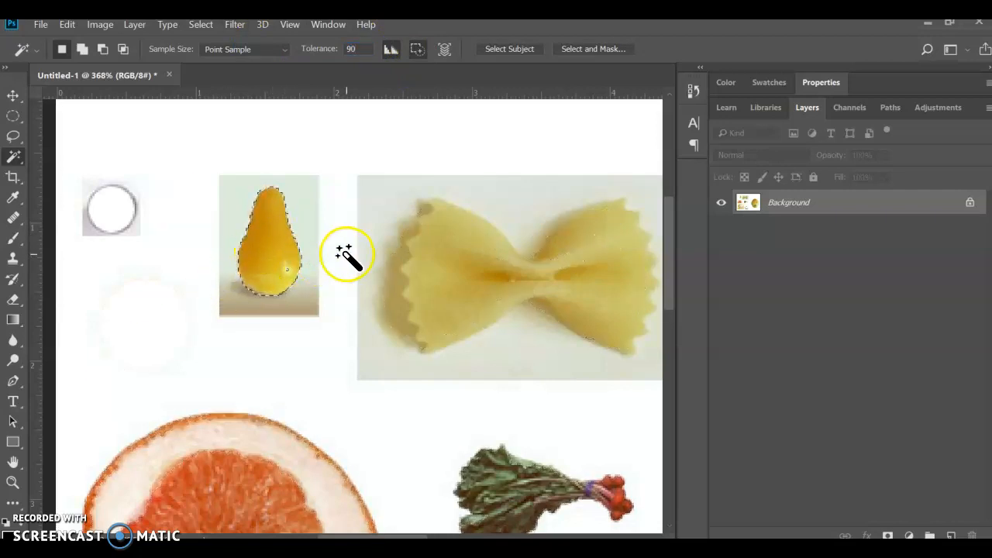
Step: Try selecting the yellow pear with the Magic Wand at a tolerance of 10
{"action": "left_click", "coordinate": [355, 48]}
{"action": "type", "text": "10"}
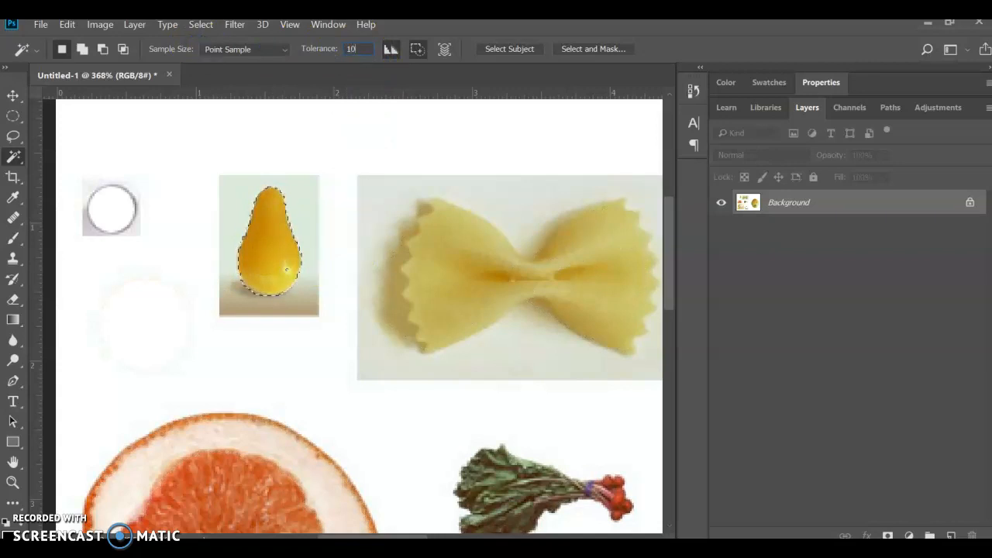
{"action": "left_click", "coordinate": [321, 228]}
{"action": "left_click", "coordinate": [277, 254]}
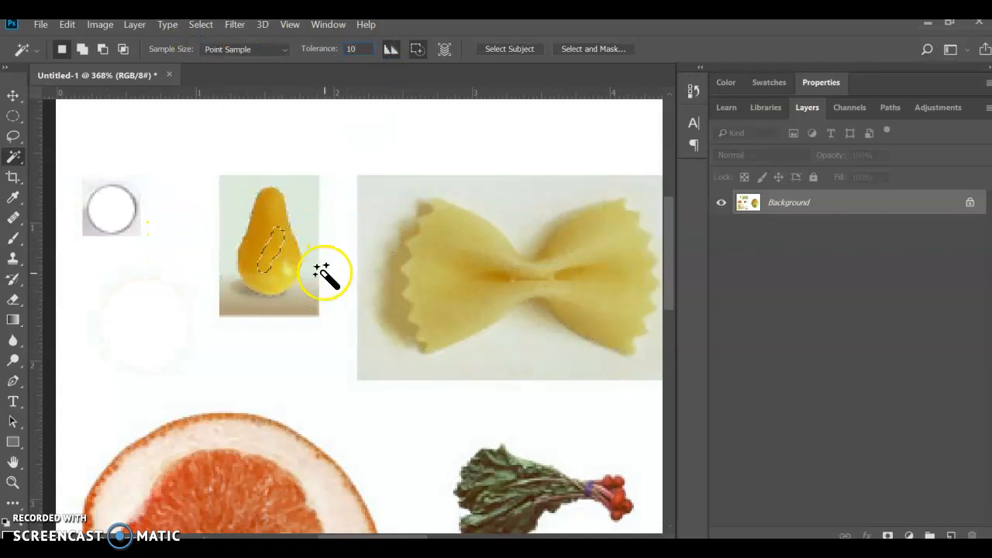
Step: Select the yellow pear with the Magic Wand at a tolerance of 32 and add its bright lower part to the selection
{"action": "left_click_drag", "start_coordinate": [342, 51], "coordinate": [354, 43]}
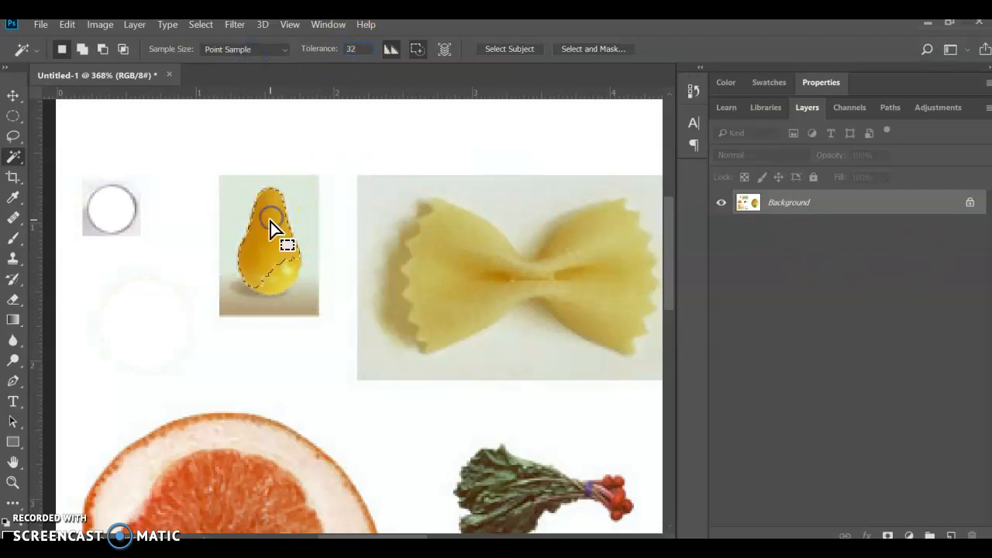
{"action": "scroll", "coordinate": [241, 237], "scroll_direction": "up", "scroll_amount": 2}
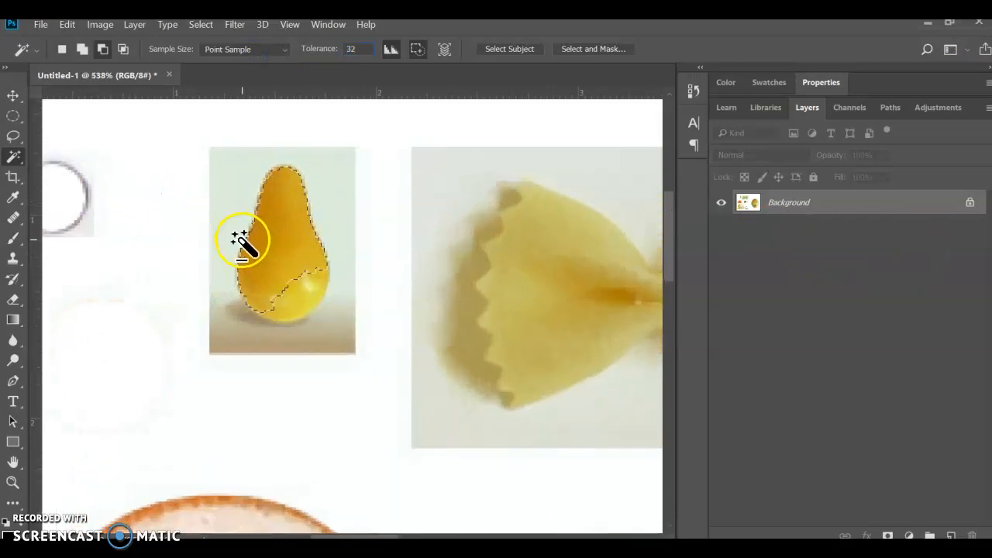
{"action": "scroll", "coordinate": [241, 237], "scroll_direction": "up", "scroll_amount": 1}
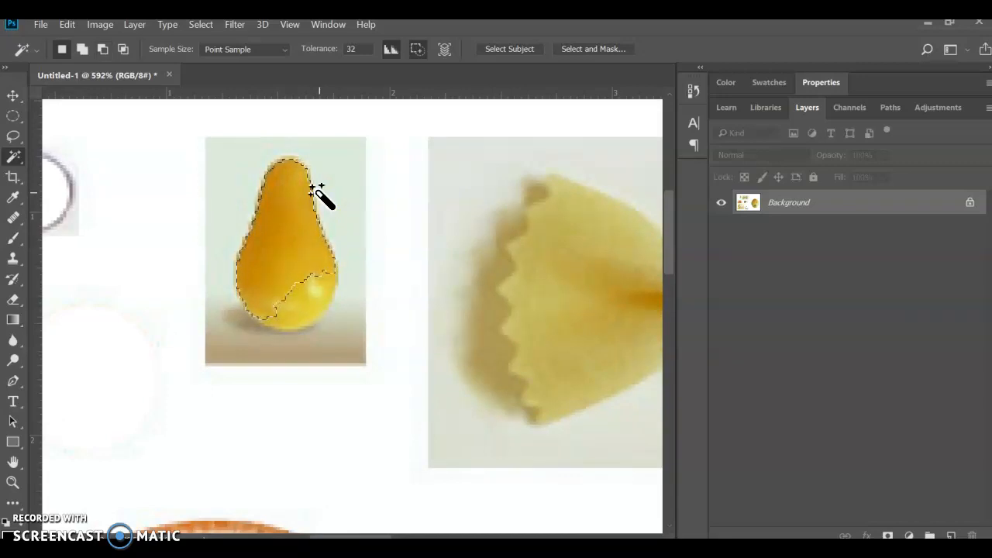
{"action": "key", "text": "shift"}
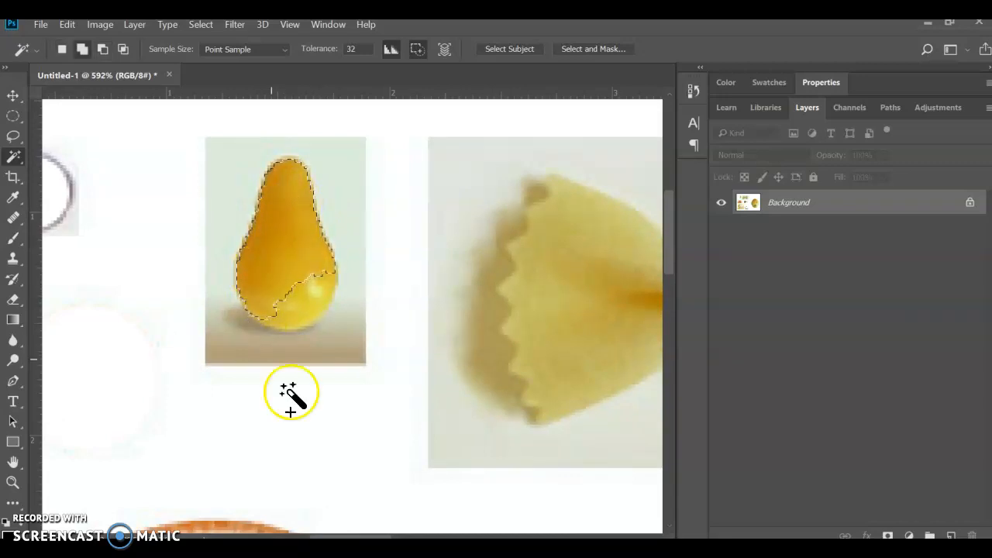
{"action": "left_click", "coordinate": [303, 302]}
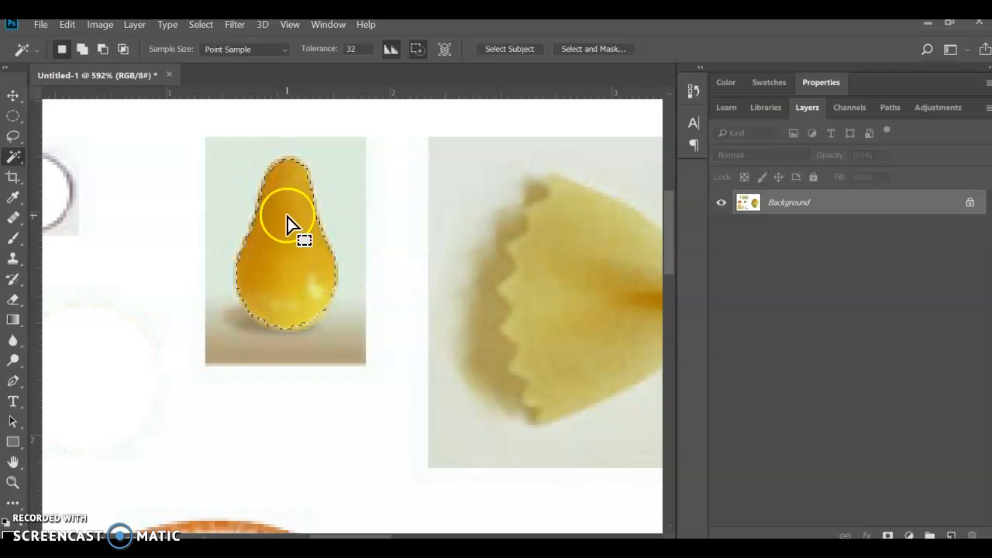
Step: Move the selected pear onto the melon between the eyes and the kiwi mouth as the nose and clear the selection
{"action": "scroll", "coordinate": [266, 236], "scroll_direction": "down", "scroll_amount": 4}
{"action": "scroll", "coordinate": [266, 237], "scroll_direction": "down", "scroll_amount": 2}
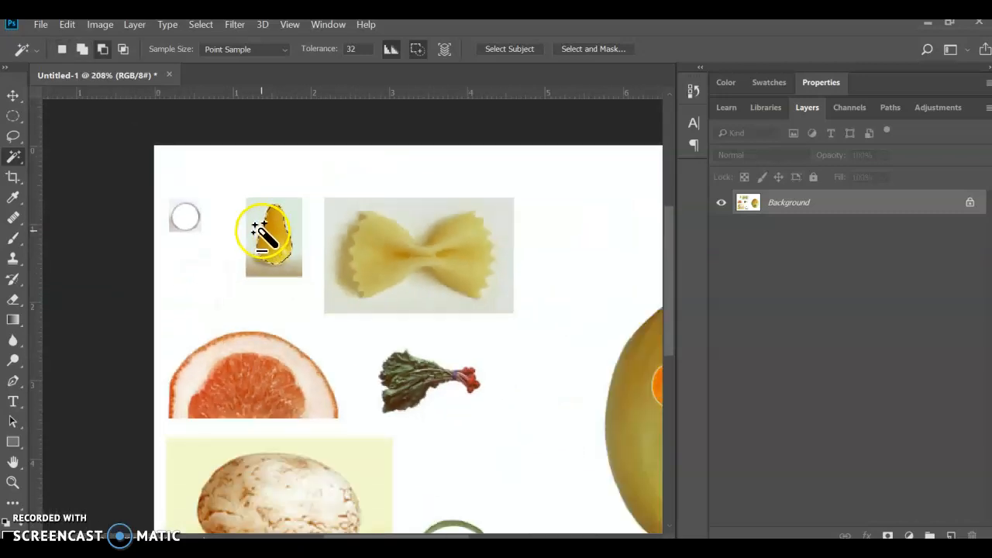
{"action": "left_click", "coordinate": [13, 97]}
{"action": "left_click_drag", "start_coordinate": [172, 208], "coordinate": [480, 335]}
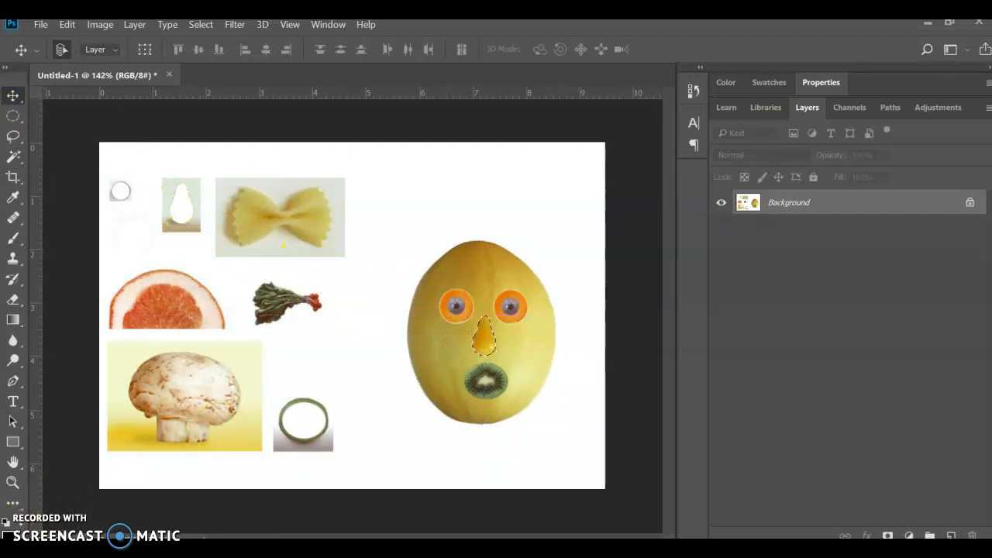
{"action": "left_click", "coordinate": [205, 28]}
{"action": "left_click", "coordinate": [216, 55]}
Step: Check the eyebrows of the example face in the PDF, return to Photoshop and activate the Magnetic Lasso tool
{"action": "left_click", "coordinate": [403, 535]}
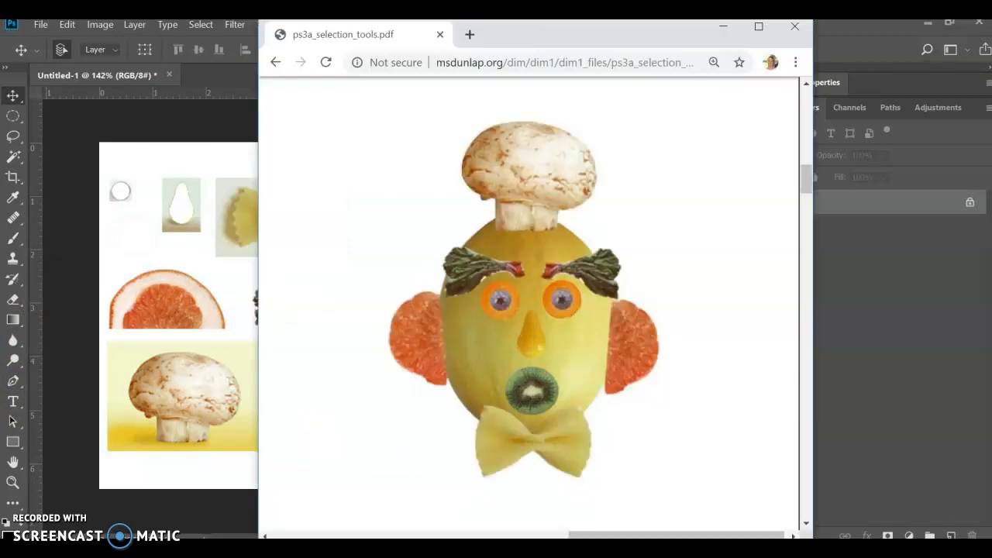
{"action": "left_click", "coordinate": [137, 298]}
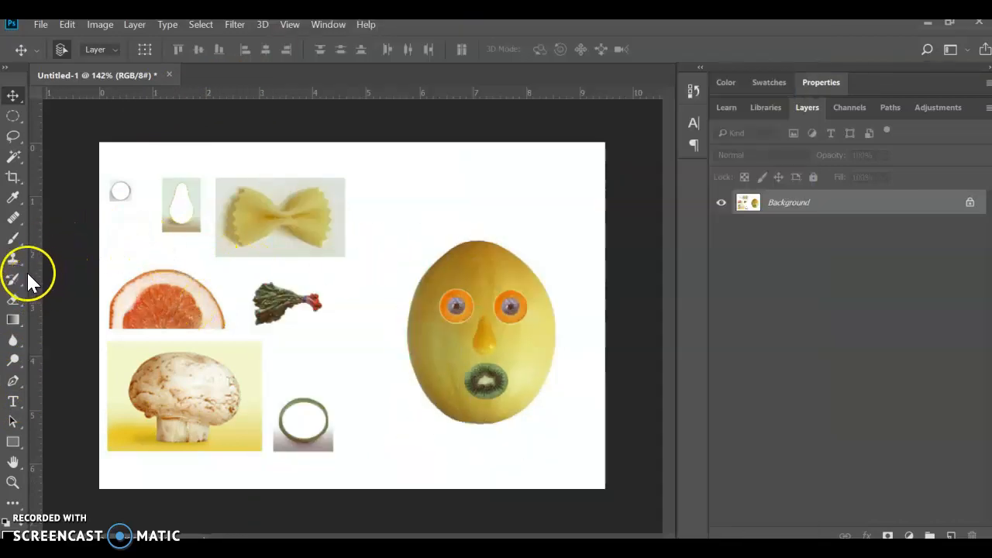
{"action": "left_click", "coordinate": [12, 137]}
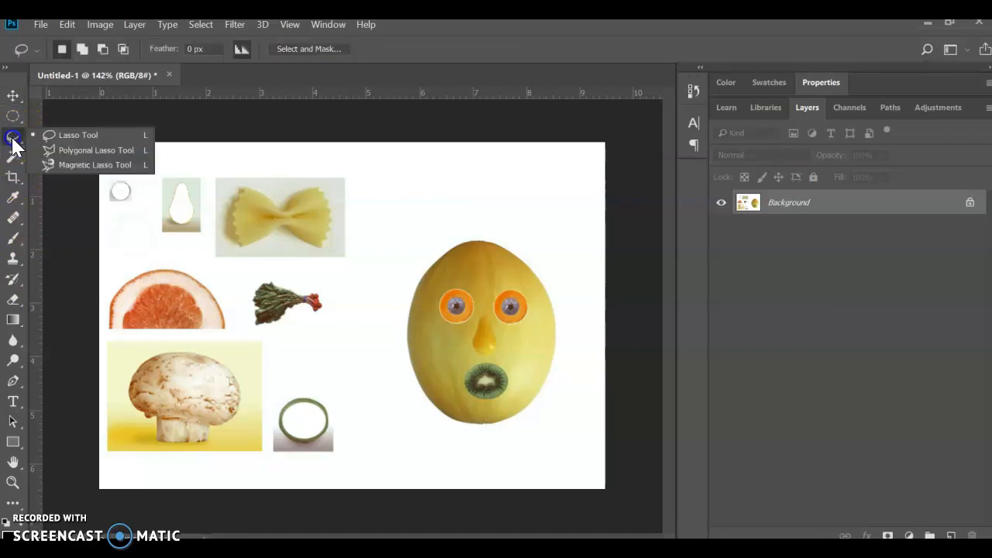
{"action": "left_click", "coordinate": [107, 167]}
{"action": "scroll", "coordinate": [280, 308], "scroll_direction": "up", "scroll_amount": 3}
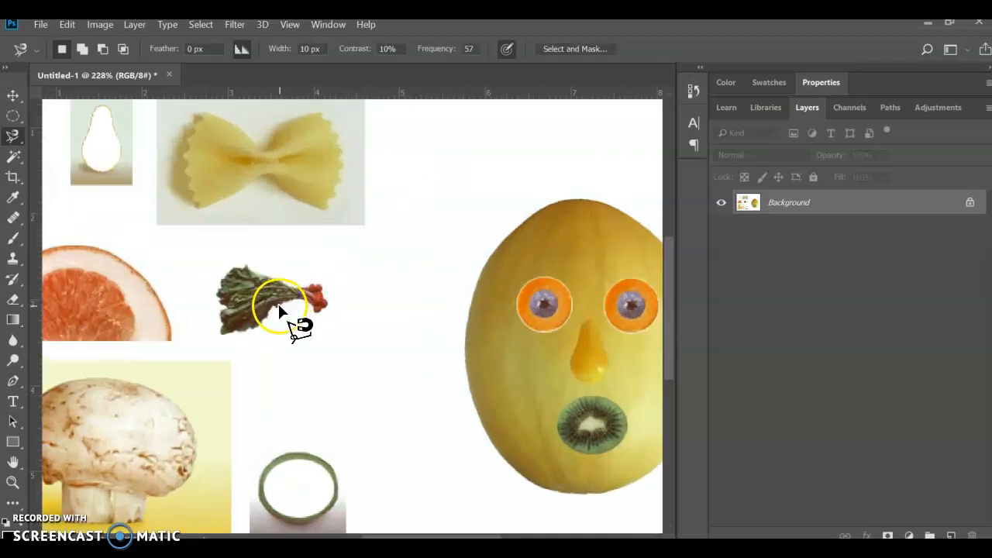
{"action": "scroll", "coordinate": [280, 308], "scroll_direction": "up", "scroll_amount": 2}
{"action": "scroll", "coordinate": [288, 326], "scroll_direction": "left", "scroll_amount": 3}
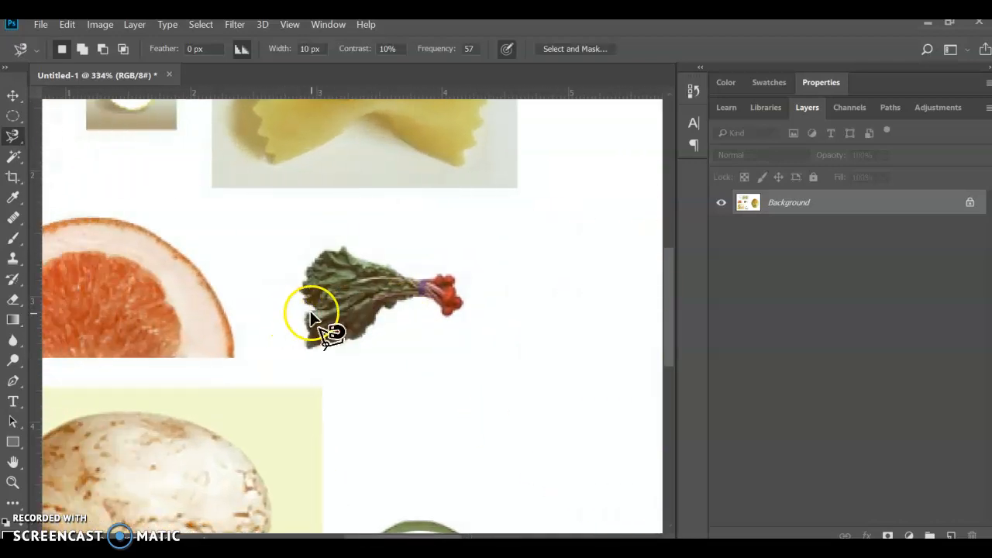
Step: Try outlining the radish bunch with the Magnetic Lasso and discard the trial outlines
{"action": "left_click", "coordinate": [324, 248]}
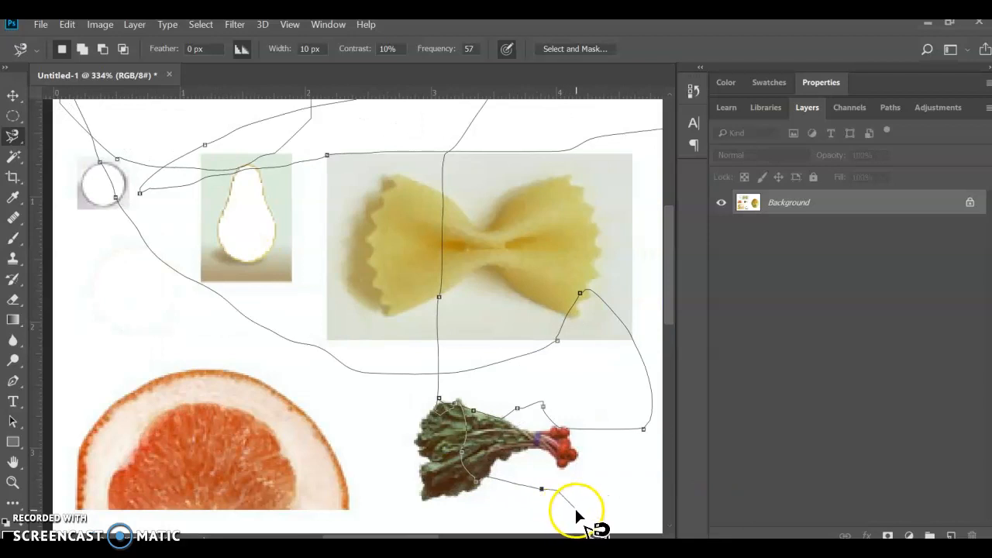
{"action": "key", "text": "Escape"}
{"action": "scroll", "coordinate": [457, 494], "scroll_direction": "up", "scroll_amount": 2}
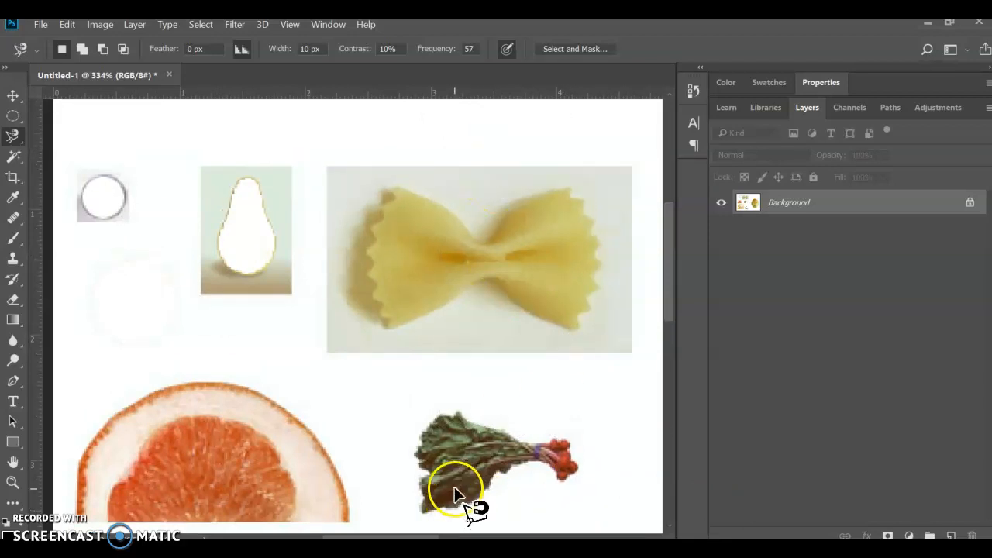
{"action": "scroll", "coordinate": [476, 483], "scroll_direction": "down", "scroll_amount": 4}
{"action": "scroll", "coordinate": [526, 436], "scroll_direction": "up", "scroll_amount": 4}
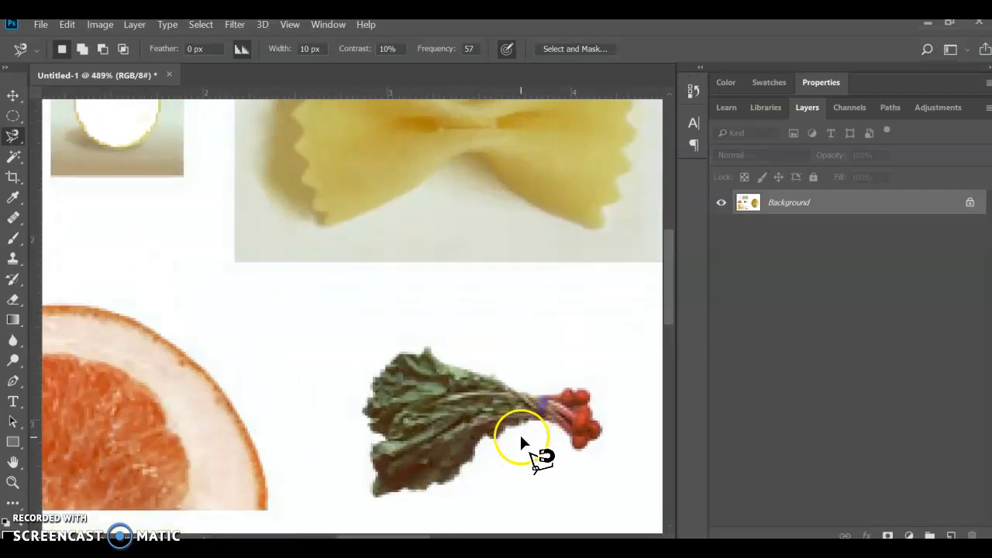
{"action": "scroll", "coordinate": [524, 442], "scroll_direction": "up", "scroll_amount": 1}
{"action": "scroll", "coordinate": [520, 448], "scroll_direction": "down", "scroll_amount": 1}
{"action": "scroll", "coordinate": [415, 319], "scroll_direction": "right", "scroll_amount": 2}
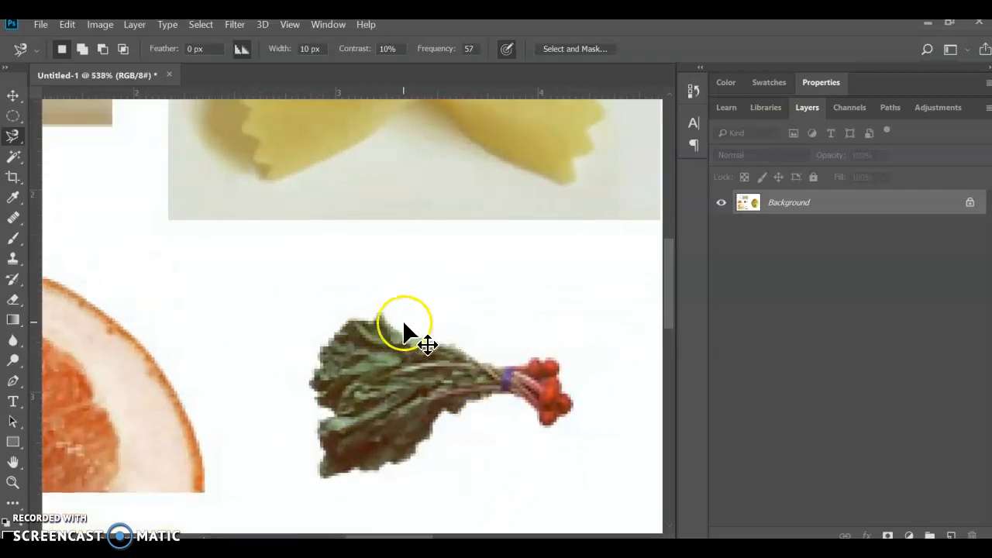
{"action": "left_click", "coordinate": [328, 313]}
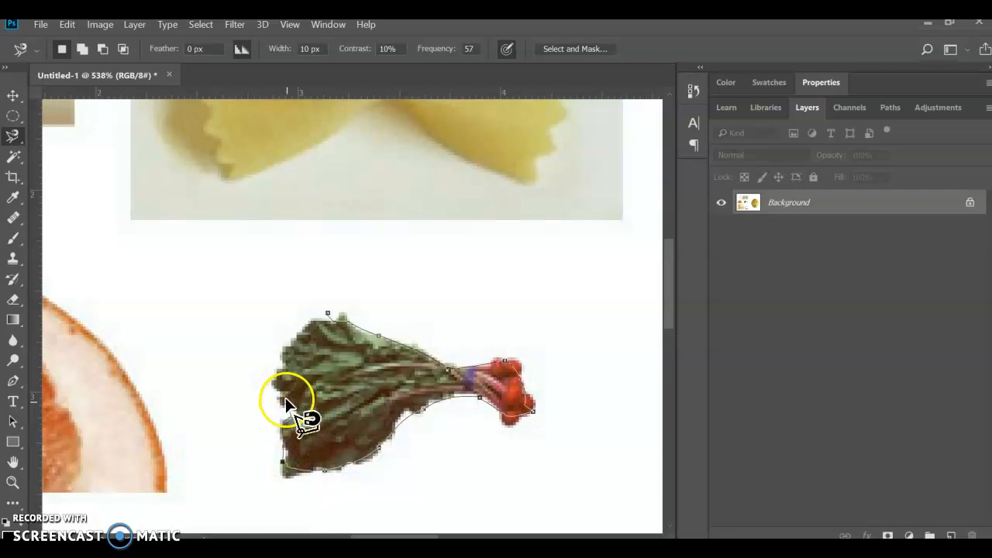
{"action": "double_click", "coordinate": [306, 327]}
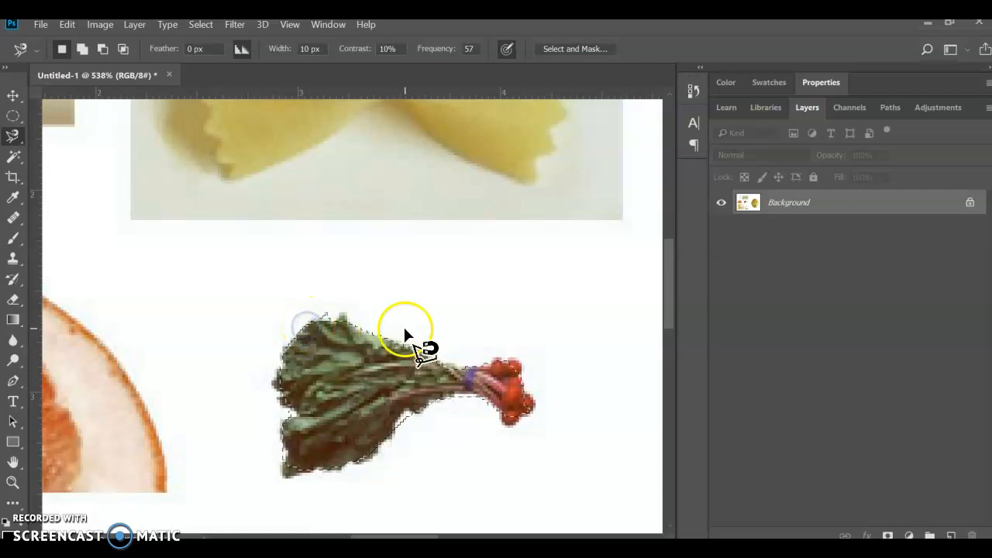
{"action": "key", "text": "ctrl+d"}
Step: Outline the radish bunch with the Magnetic Lasso and move it above the melon's left eye as an eyebrow
{"action": "left_click", "coordinate": [364, 332]}
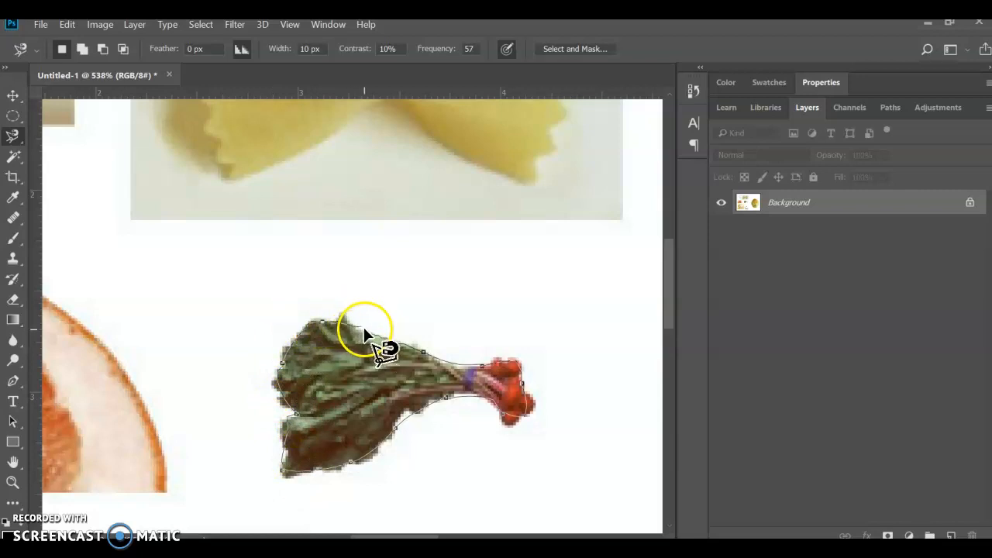
{"action": "left_click", "coordinate": [366, 333]}
{"action": "scroll", "coordinate": [405, 339], "scroll_direction": "down", "scroll_amount": 6}
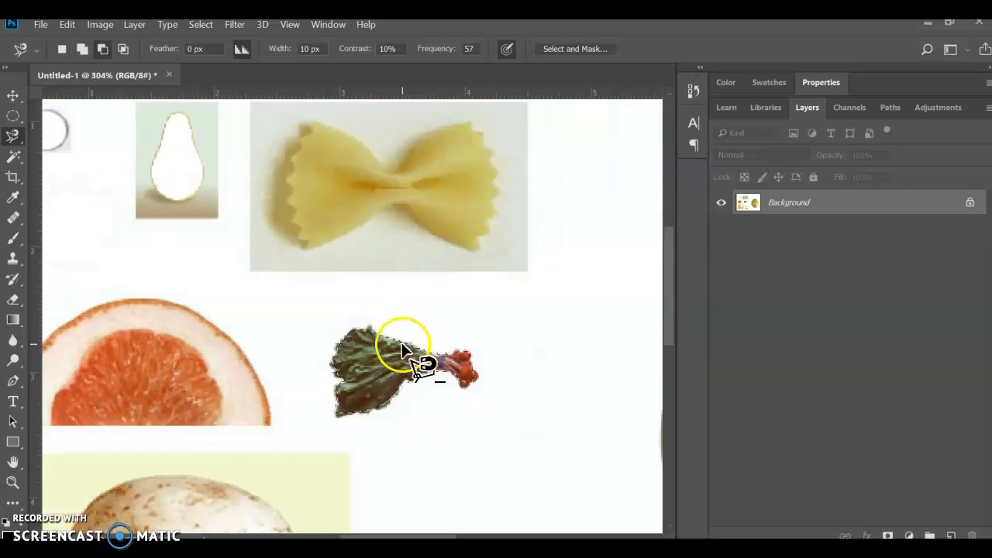
{"action": "scroll", "coordinate": [403, 351], "scroll_direction": "down", "scroll_amount": 5}
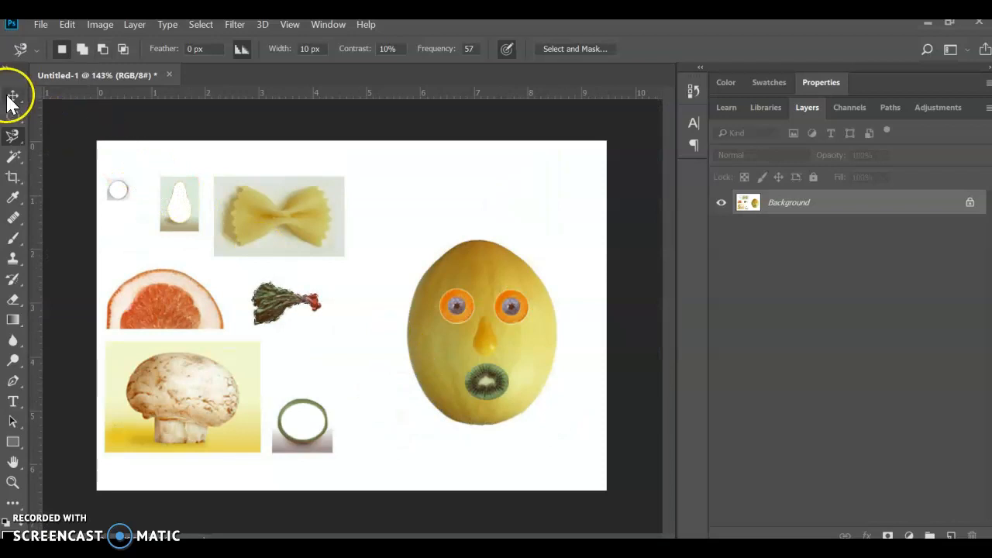
{"action": "left_click", "coordinate": [12, 96]}
{"action": "left_click_drag", "start_coordinate": [255, 289], "coordinate": [417, 283]}
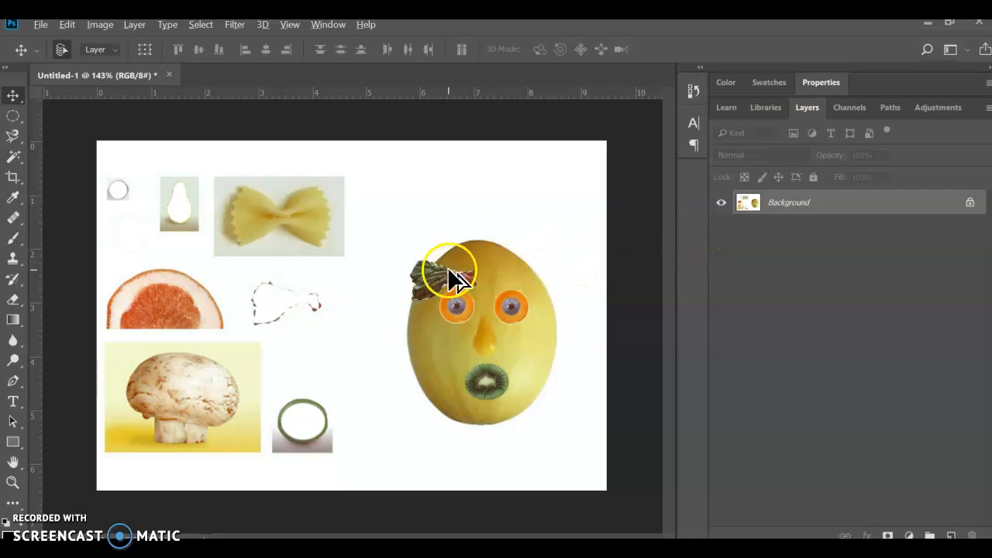
Step: Place a duplicate of the radish eyebrow above the right eye, level with the first one
{"action": "left_click_drag", "start_coordinate": [419, 290], "coordinate": [486, 288]}
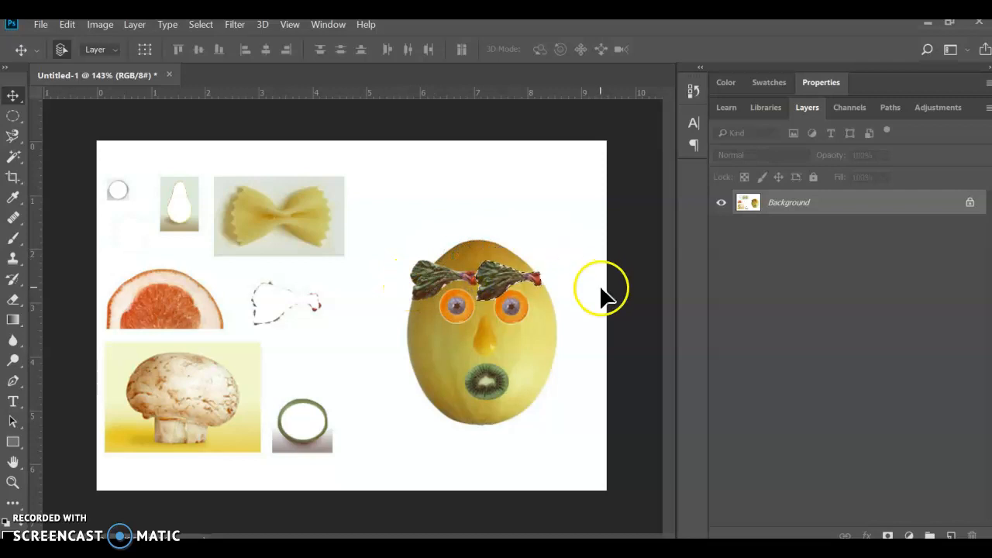
{"action": "scroll", "coordinate": [572, 292], "scroll_direction": "up", "scroll_amount": 5}
{"action": "scroll", "coordinate": [570, 289], "scroll_direction": "up", "scroll_amount": 2}
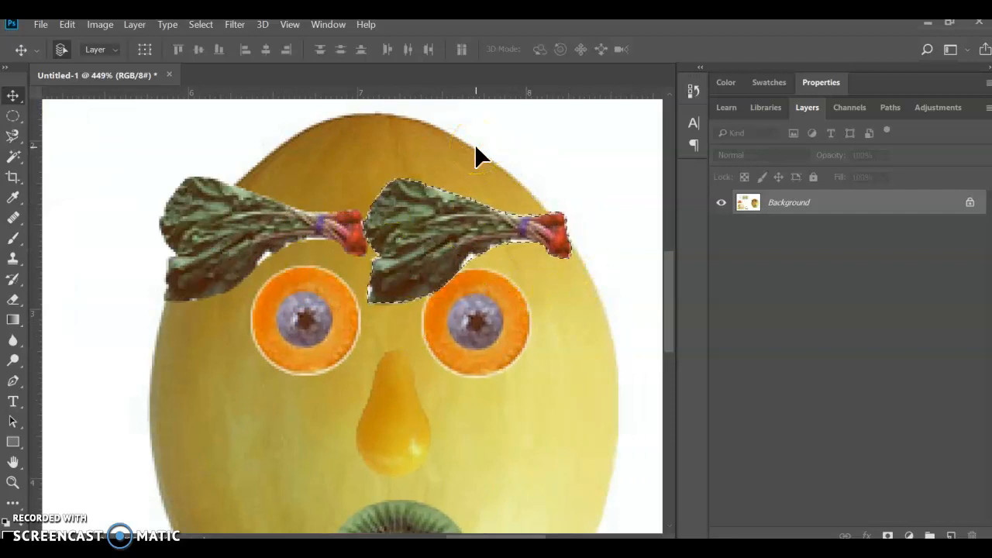
Step: Free-transform the right radish eyebrow, rotating it -0.38° and scaling it to 99.28% width and 99.20% height
{"action": "left_click", "coordinate": [300, 55]}
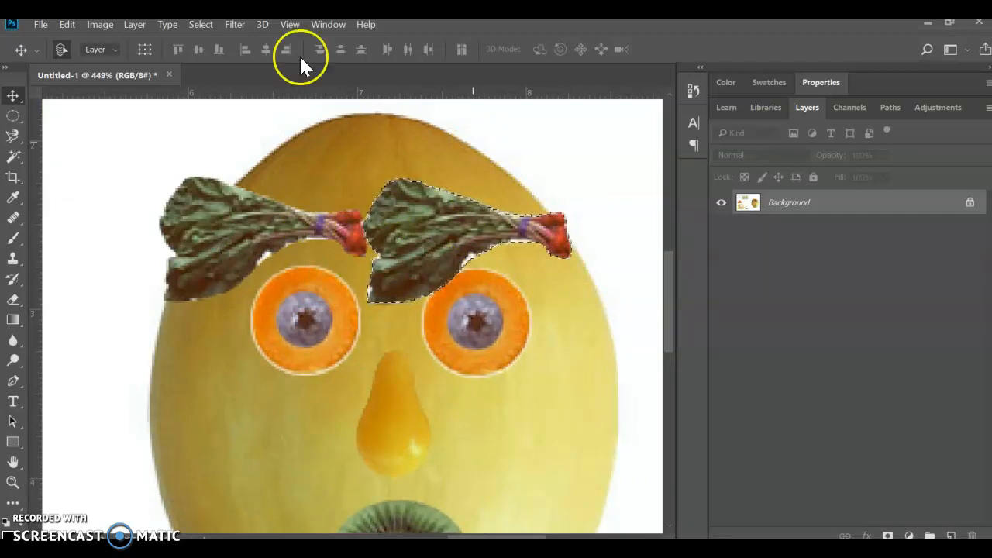
{"action": "left_click", "coordinate": [69, 25]}
{"action": "mouse_move", "coordinate": [100, 24]}
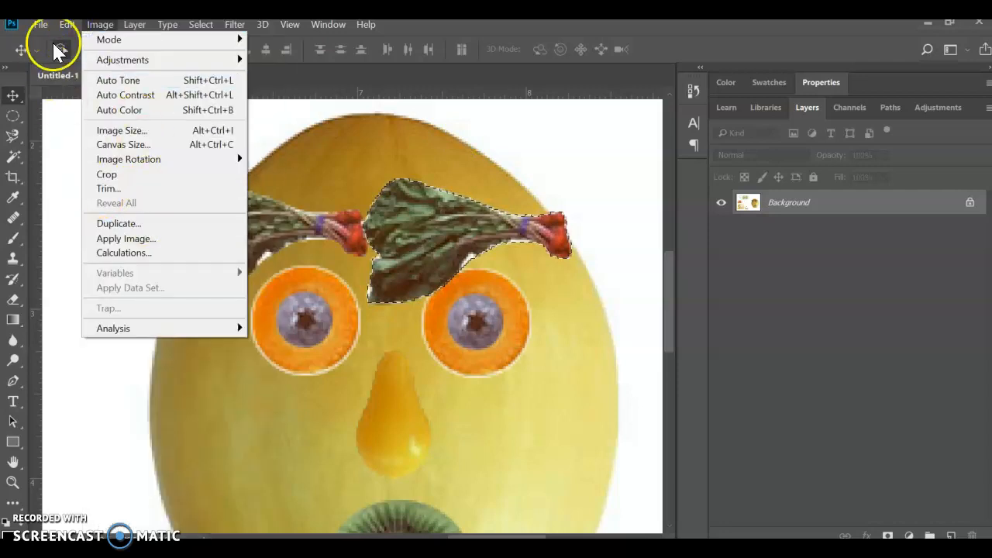
{"action": "mouse_move", "coordinate": [67, 25]}
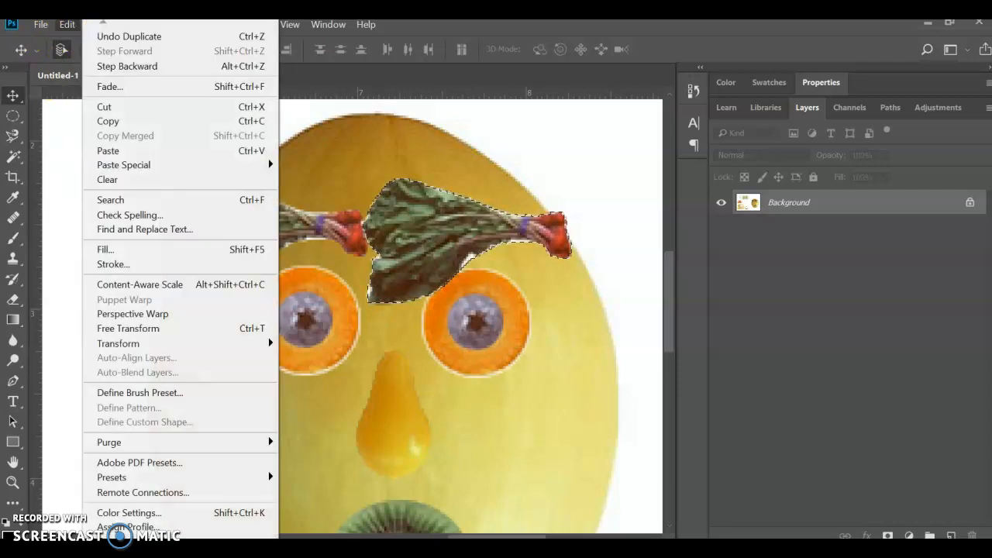
{"action": "left_click", "coordinate": [159, 335]}
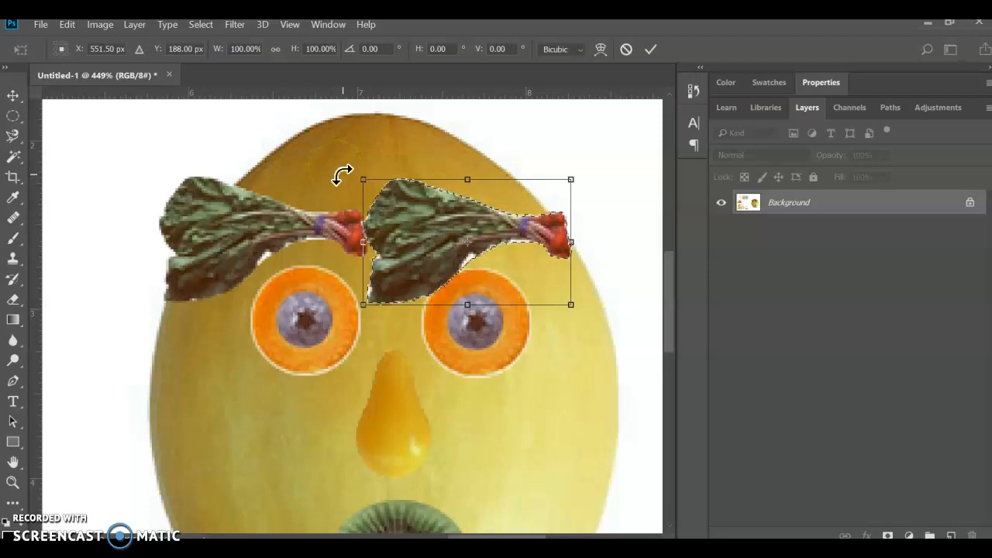
{"action": "left_click_drag", "start_coordinate": [306, 155], "coordinate": [402, 207]}
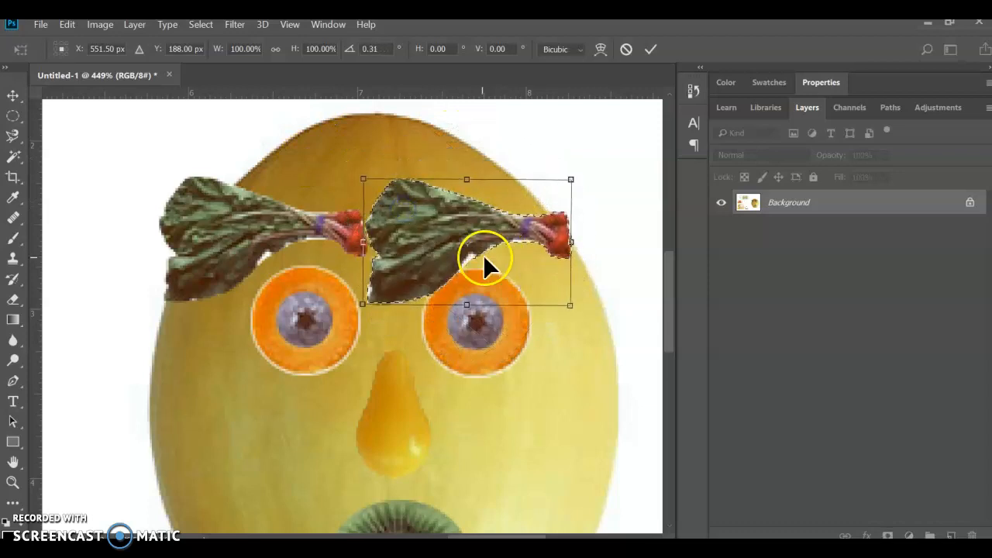
{"action": "left_click_drag", "start_coordinate": [465, 250], "coordinate": [505, 214]}
{"action": "mouse_move", "coordinate": [361, 177]}
{"action": "left_mouse_down"}
{"action": "mouse_move", "coordinate": [440, 136]}
{"action": "mouse_move", "coordinate": [636, 195]}
{"action": "mouse_move", "coordinate": [516, 293]}
{"action": "mouse_move", "coordinate": [410, 277]}
{"action": "mouse_move", "coordinate": [359, 216]}
{"action": "mouse_move", "coordinate": [359, 179]}
{"action": "left_mouse_up"}
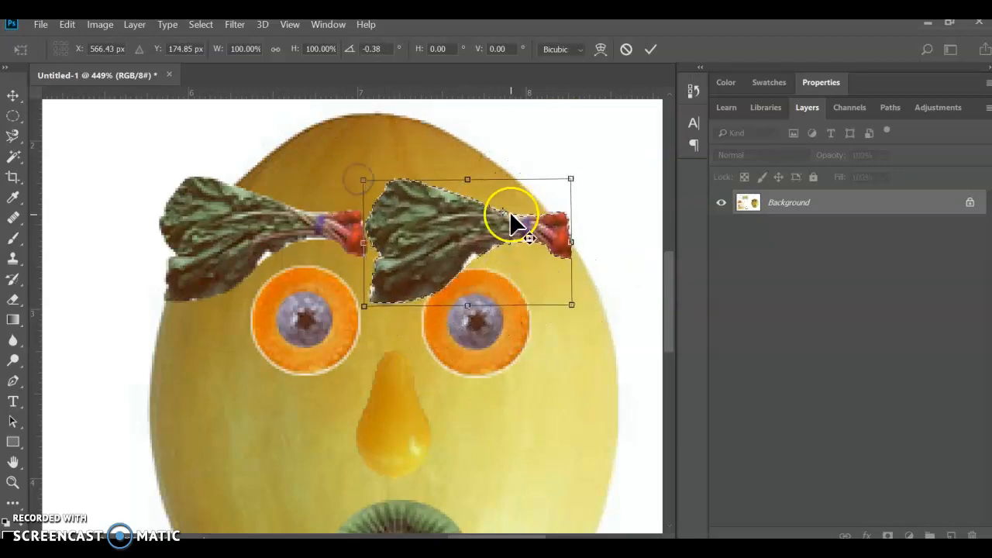
{"action": "left_click_drag", "start_coordinate": [493, 215], "coordinate": [467, 232]}
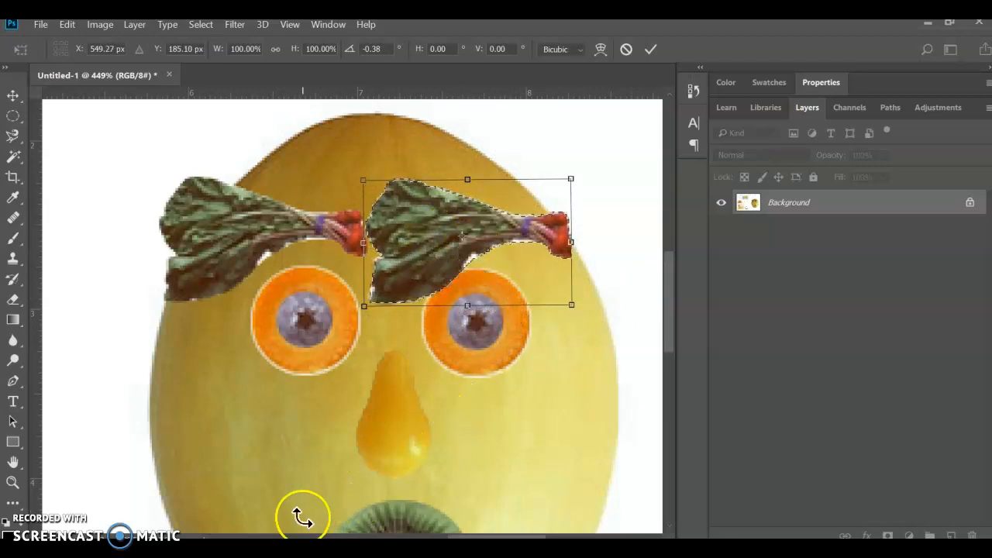
{"action": "mouse_move", "coordinate": [362, 239]}
{"action": "left_mouse_down"}
{"action": "mouse_move", "coordinate": [386, 237]}
{"action": "mouse_move", "coordinate": [353, 245]}
{"action": "mouse_move", "coordinate": [365, 241]}
{"action": "left_mouse_up"}
{"action": "mouse_move", "coordinate": [463, 189]}
{"action": "left_mouse_down"}
{"action": "mouse_move", "coordinate": [472, 182]}
{"action": "mouse_move", "coordinate": [464, 192]}
{"action": "left_mouse_up"}
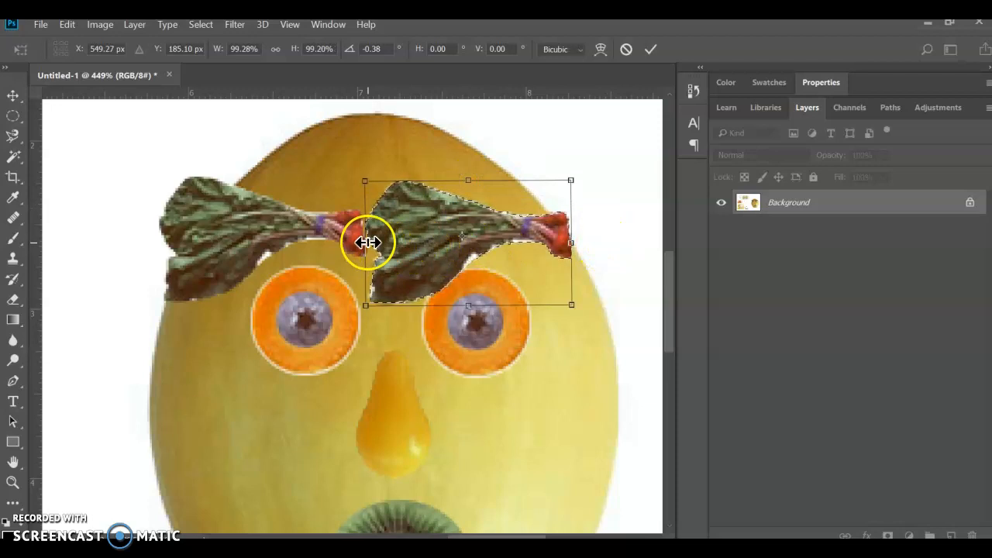
Step: Mirror the right eyebrow horizontally so its radishes point toward the nose, and apply the transform
{"action": "left_click_drag", "start_coordinate": [368, 241], "coordinate": [439, 246]}
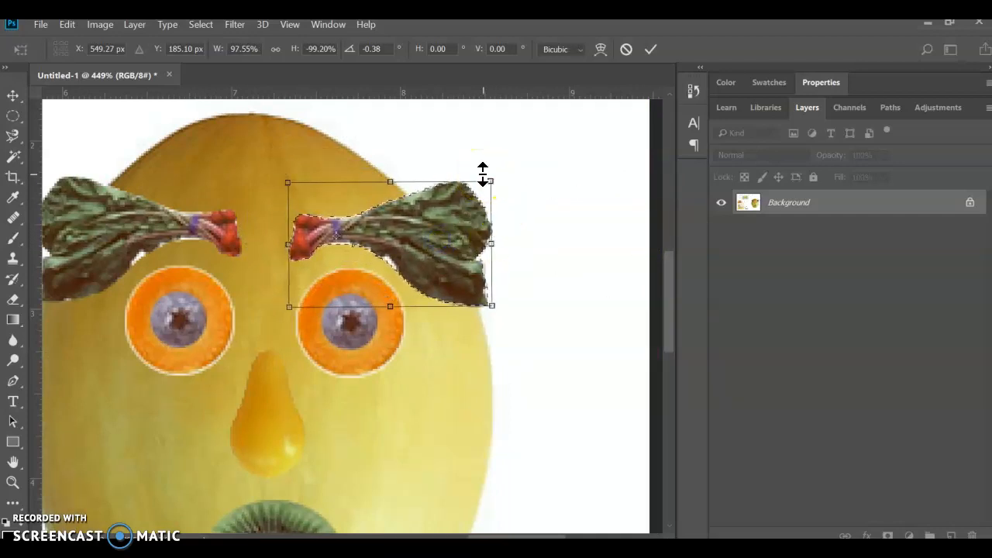
{"action": "key", "text": "Return"}
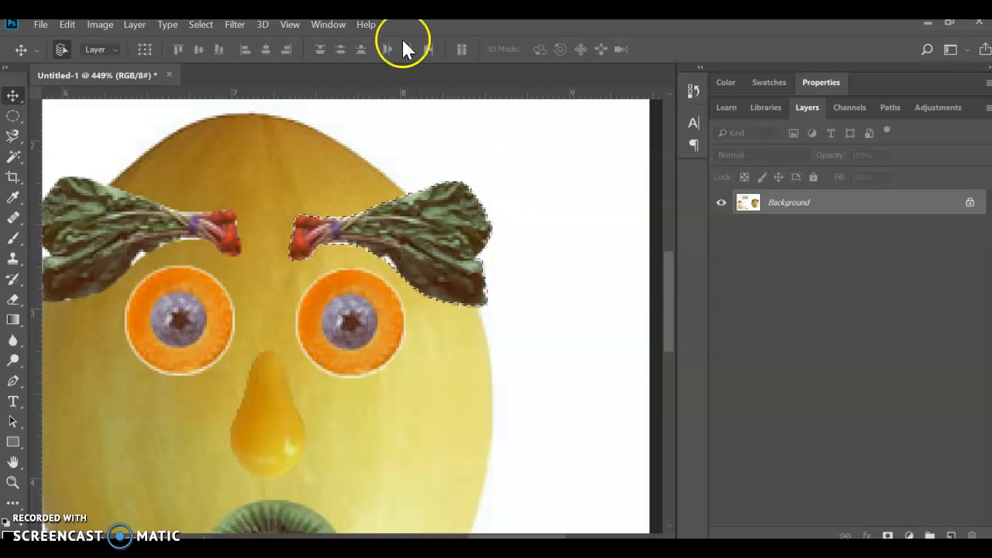
{"action": "scroll", "coordinate": [428, 233], "scroll_direction": "down", "scroll_amount": 4}
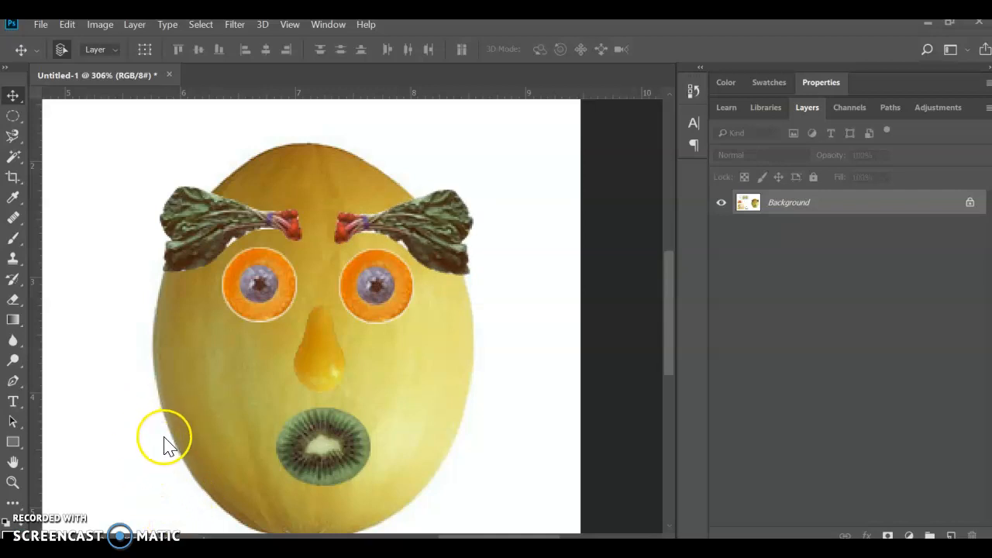
{"action": "scroll", "coordinate": [165, 436], "scroll_direction": "down", "scroll_amount": 5}
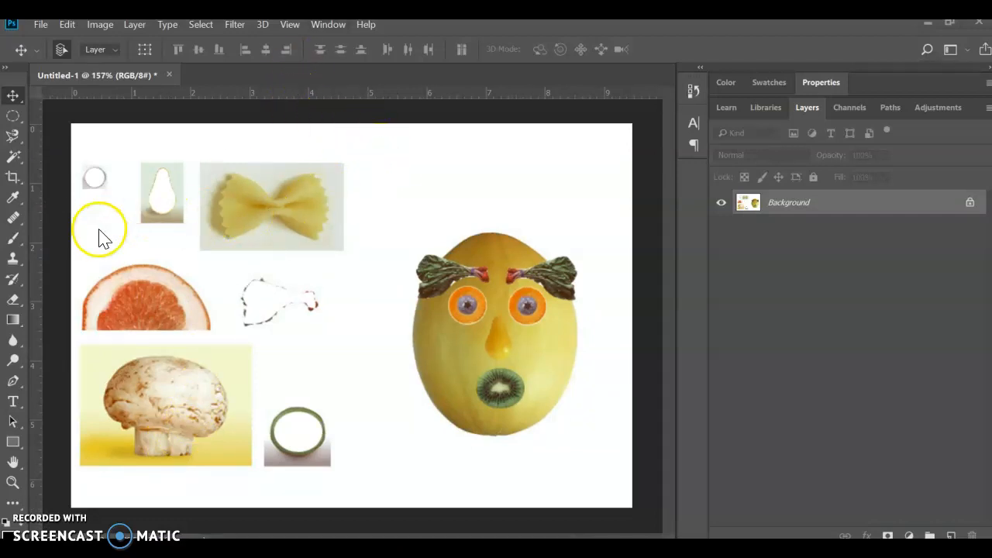
Step: Look over the Magic Wand and Lasso tools, check the example face in the PDF and return to Photoshop
{"action": "left_click", "coordinate": [17, 147]}
{"action": "left_click", "coordinate": [12, 158]}
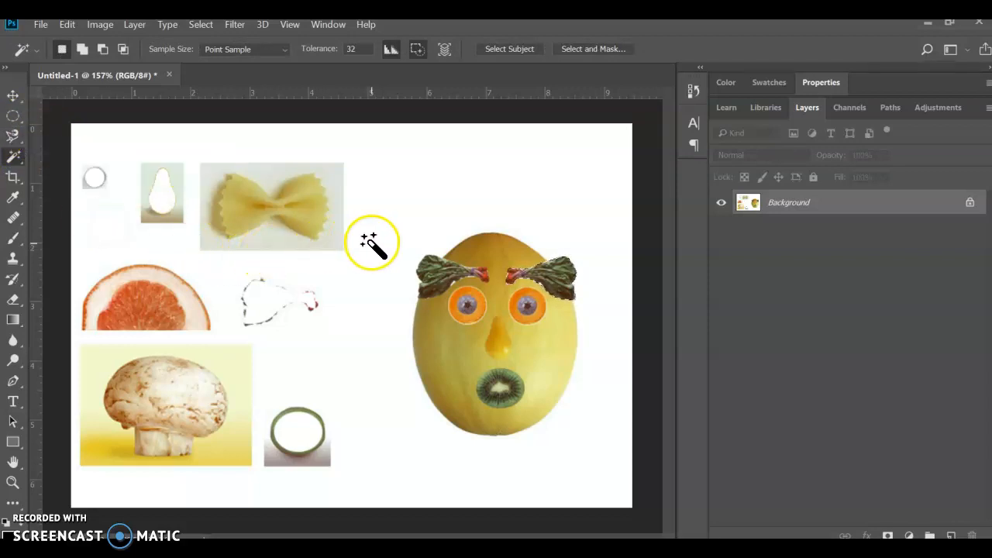
{"action": "left_click", "coordinate": [12, 139]}
{"action": "left_click", "coordinate": [11, 158]}
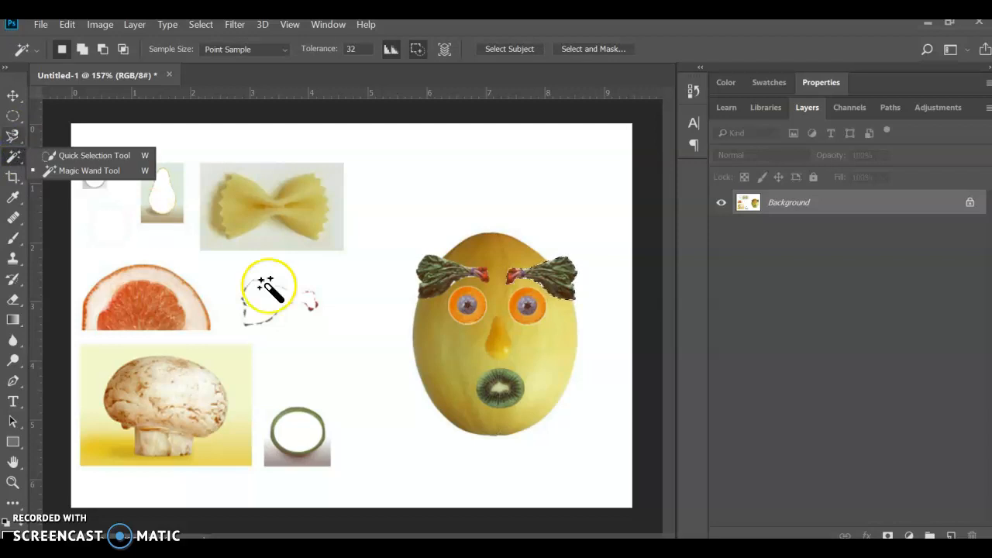
{"action": "left_click", "coordinate": [471, 549]}
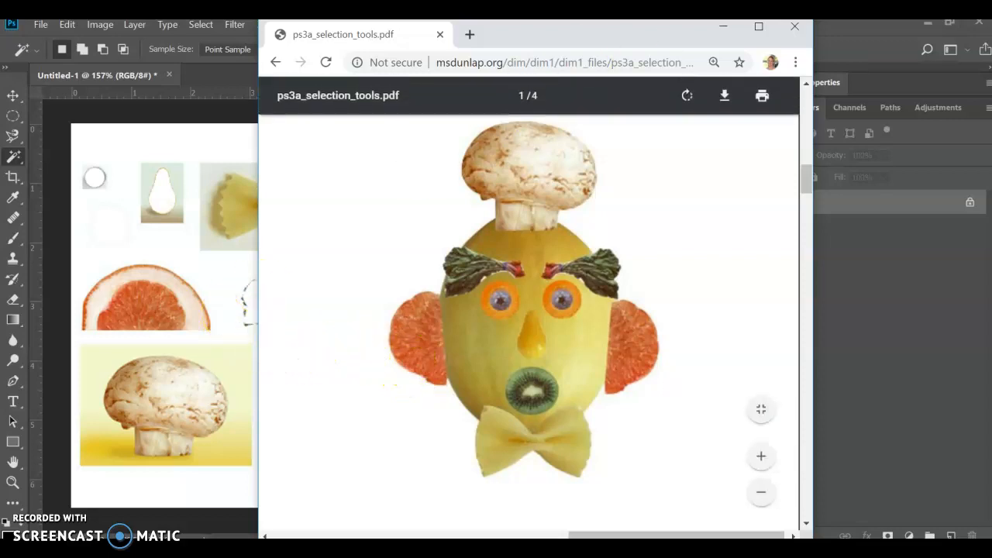
{"action": "left_click", "coordinate": [723, 28]}
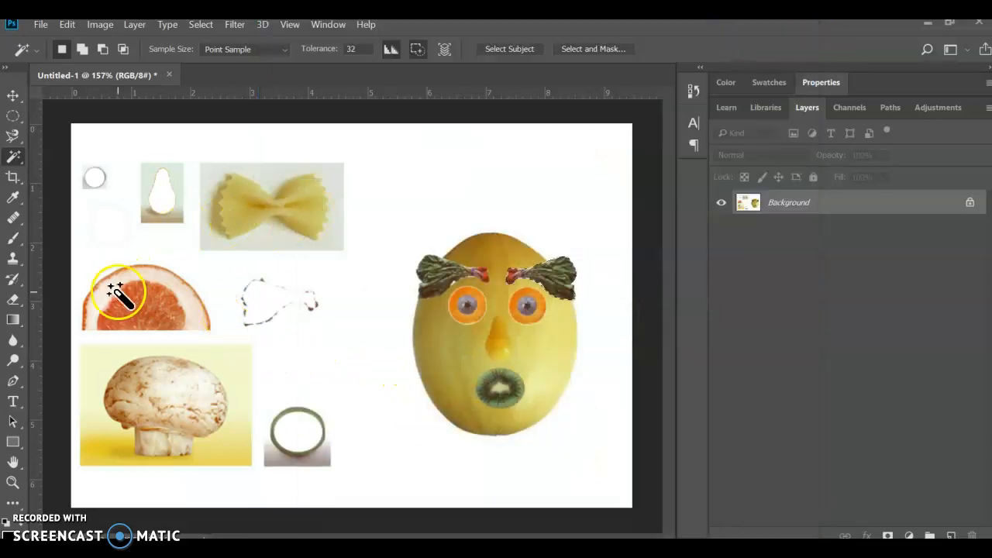
Step: Outline the bow-tie pasta with the Magnetic Lasso and close the outline into a selection
{"action": "left_click", "coordinate": [12, 138]}
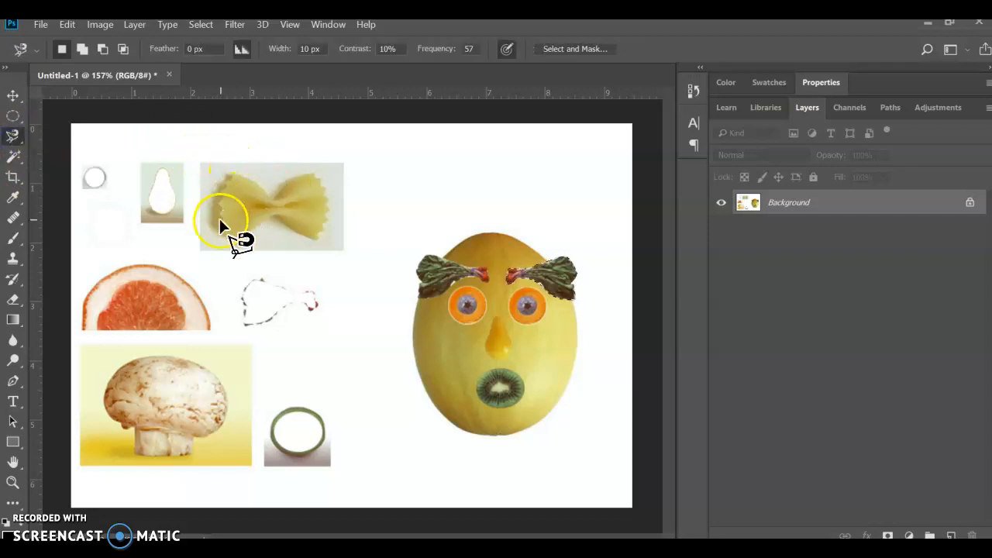
{"action": "scroll", "coordinate": [236, 203], "scroll_direction": "up", "scroll_amount": 3}
{"action": "scroll", "coordinate": [271, 211], "scroll_direction": "up", "scroll_amount": 2}
{"action": "left_click", "coordinate": [199, 146]}
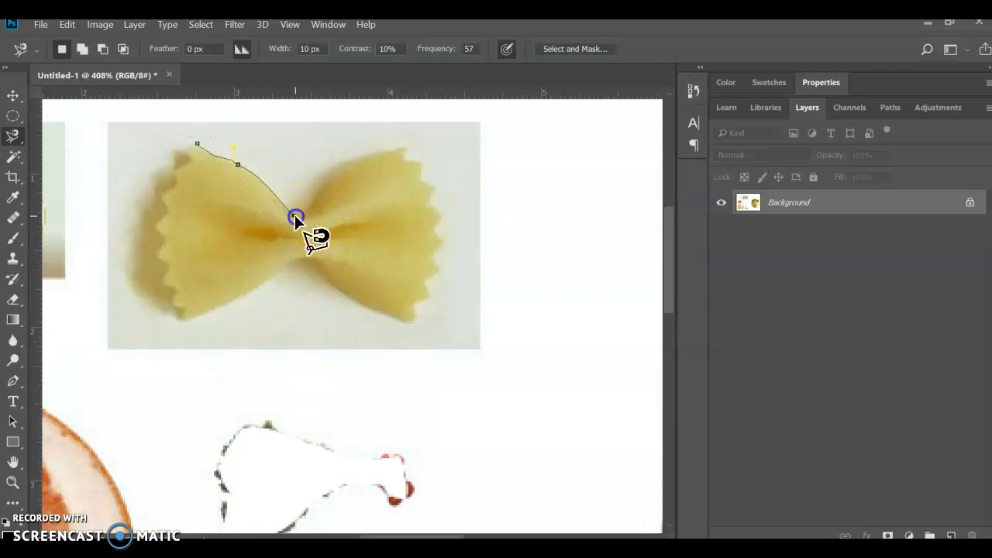
{"action": "left_click", "coordinate": [341, 177]}
{"action": "left_click", "coordinate": [384, 155]}
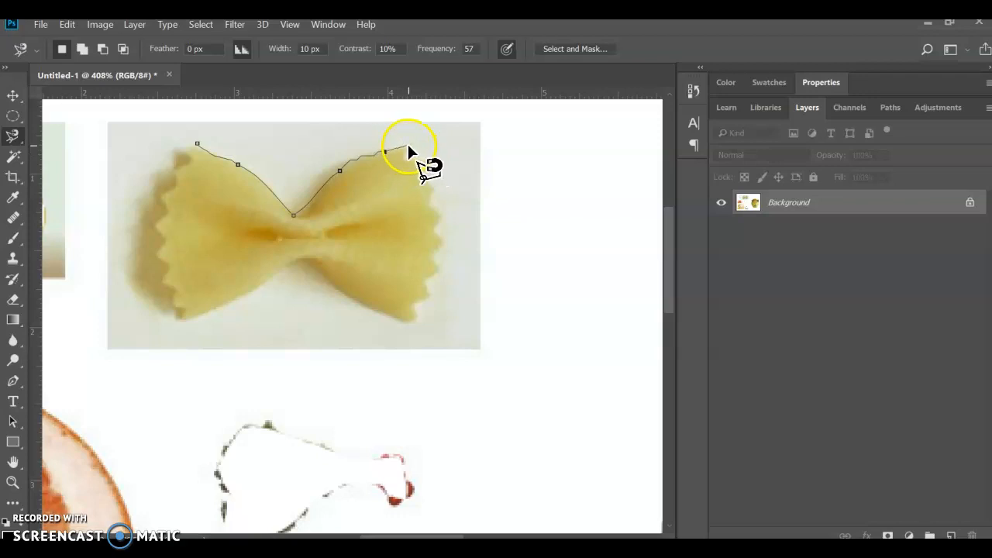
{"action": "left_click", "coordinate": [405, 157]}
{"action": "left_click", "coordinate": [423, 161]}
{"action": "left_click", "coordinate": [426, 182]}
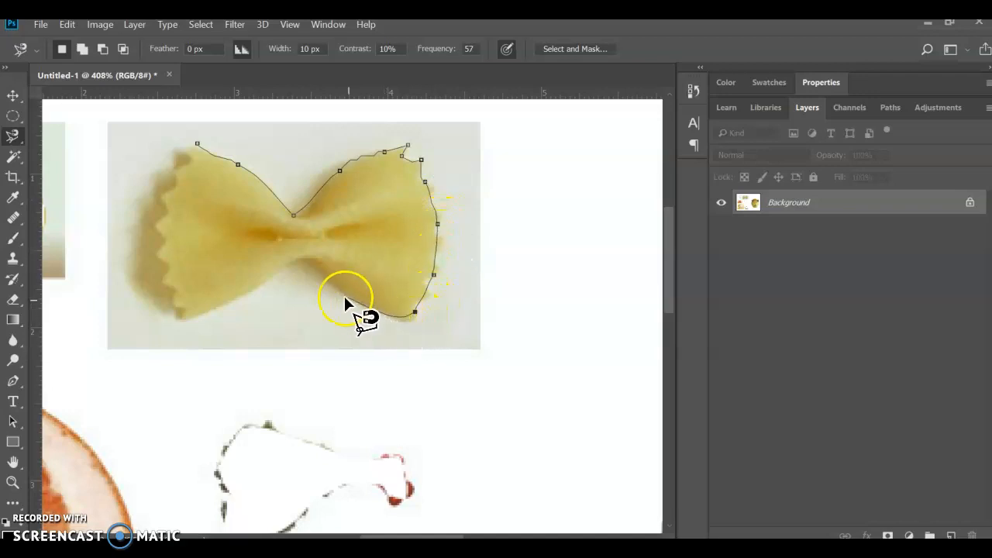
{"action": "left_click", "coordinate": [313, 255]}
{"action": "left_click", "coordinate": [205, 312]}
{"action": "left_click", "coordinate": [159, 195]}
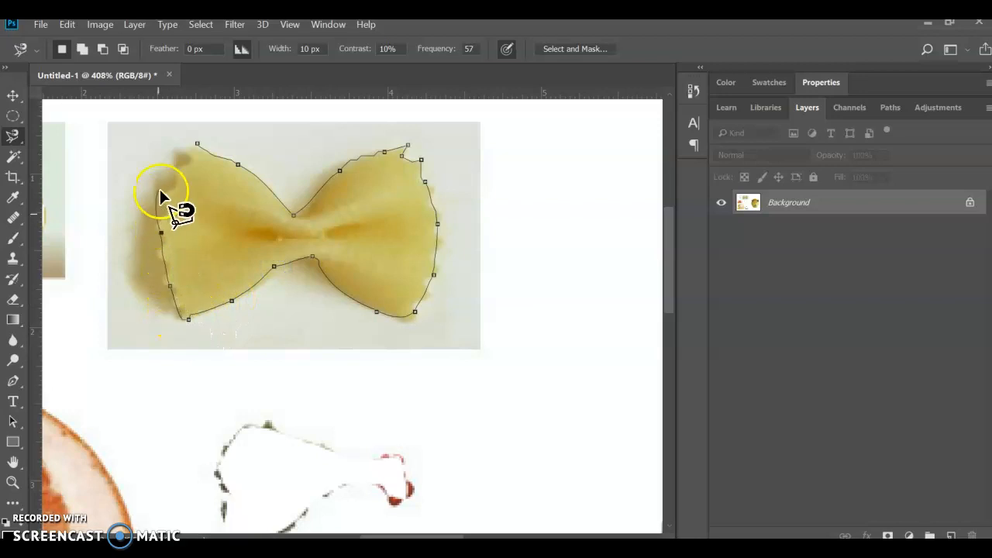
{"action": "left_click", "coordinate": [184, 154]}
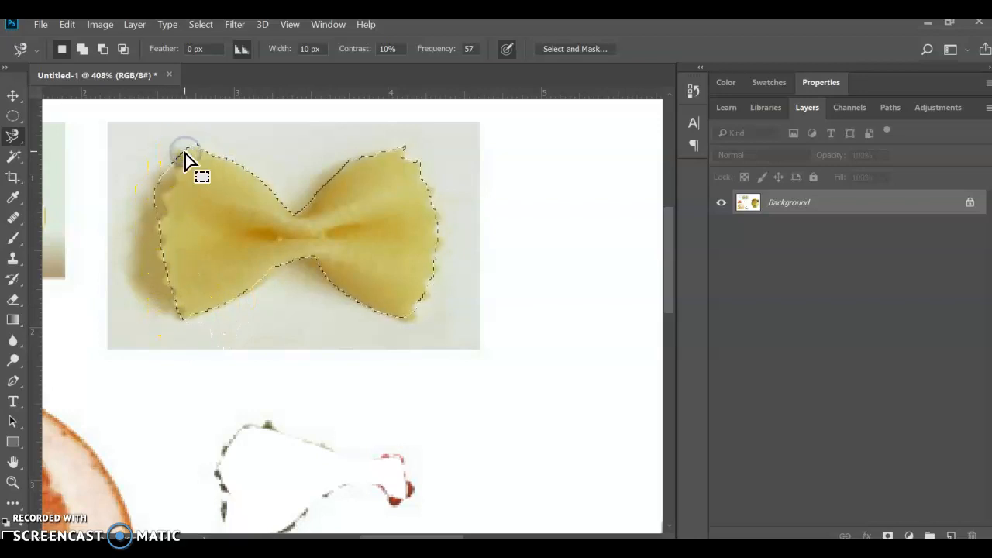
Step: Move the selected bow-tie pasta below the kiwi mouth, at the base of the melon
{"action": "scroll", "coordinate": [418, 240], "scroll_direction": "down", "scroll_amount": 5}
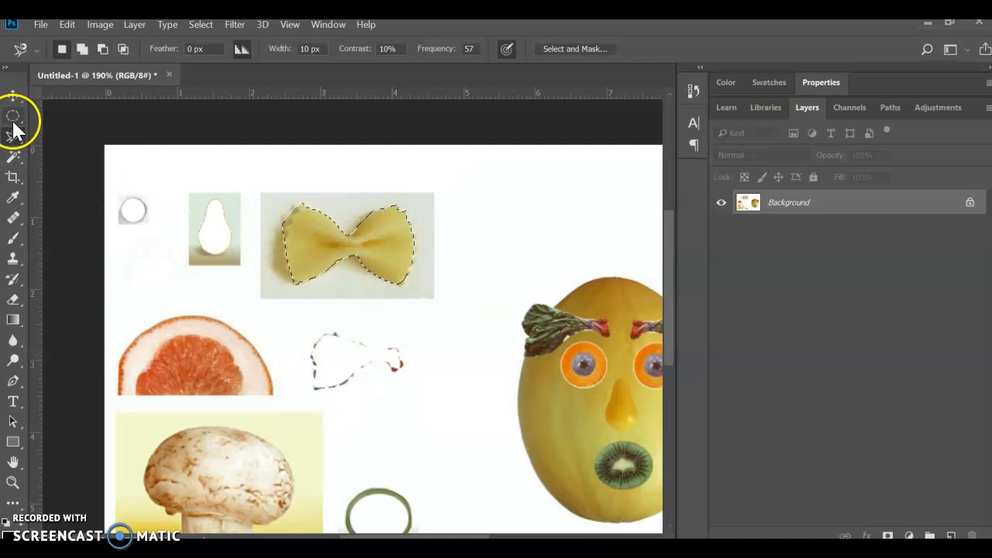
{"action": "left_click", "coordinate": [12, 95]}
{"action": "scroll", "coordinate": [267, 253], "scroll_direction": "right", "scroll_amount": 2}
{"action": "left_click_drag", "start_coordinate": [250, 252], "coordinate": [524, 487]}
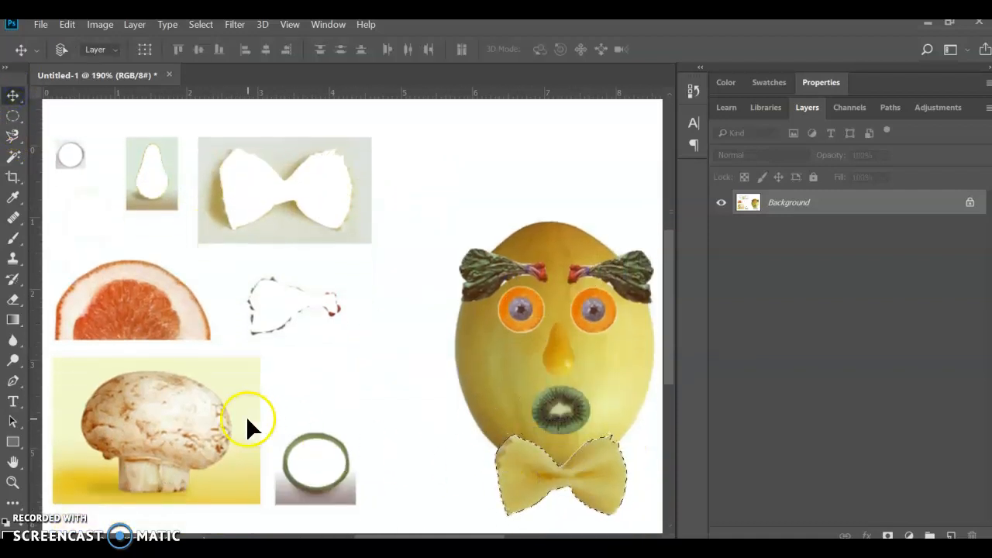
Step: Select the red flesh of the grapefruit half with the Magnetic Lasso, leaving out the rind
{"action": "scroll", "coordinate": [112, 358], "scroll_direction": "up", "scroll_amount": 3}
{"action": "left_click", "coordinate": [13, 138]}
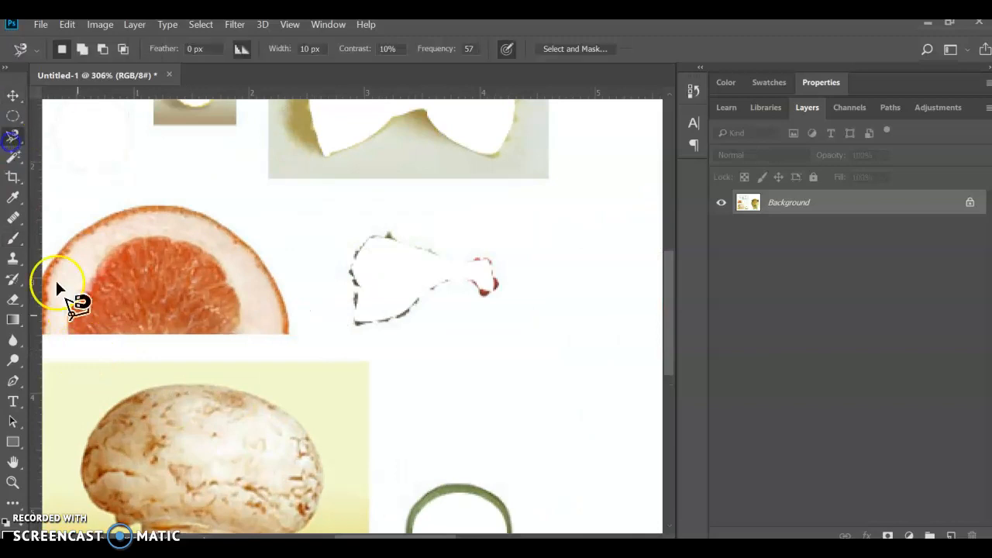
{"action": "left_click", "coordinate": [70, 331]}
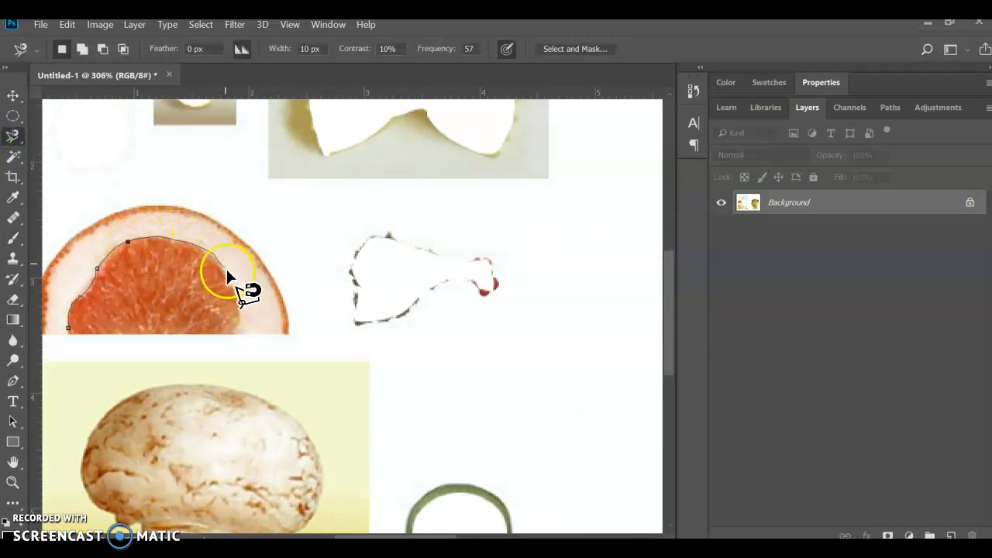
{"action": "left_click", "coordinate": [76, 334]}
Step: Move the selected grapefruit flesh next to the melon's left side, just below the left eyebrow
{"action": "left_click", "coordinate": [13, 97]}
{"action": "scroll", "coordinate": [183, 266], "scroll_direction": "right", "scroll_amount": 2}
{"action": "left_click_drag", "start_coordinate": [117, 290], "coordinate": [580, 361]}
{"action": "scroll", "coordinate": [580, 361], "scroll_direction": "right", "scroll_amount": 5}
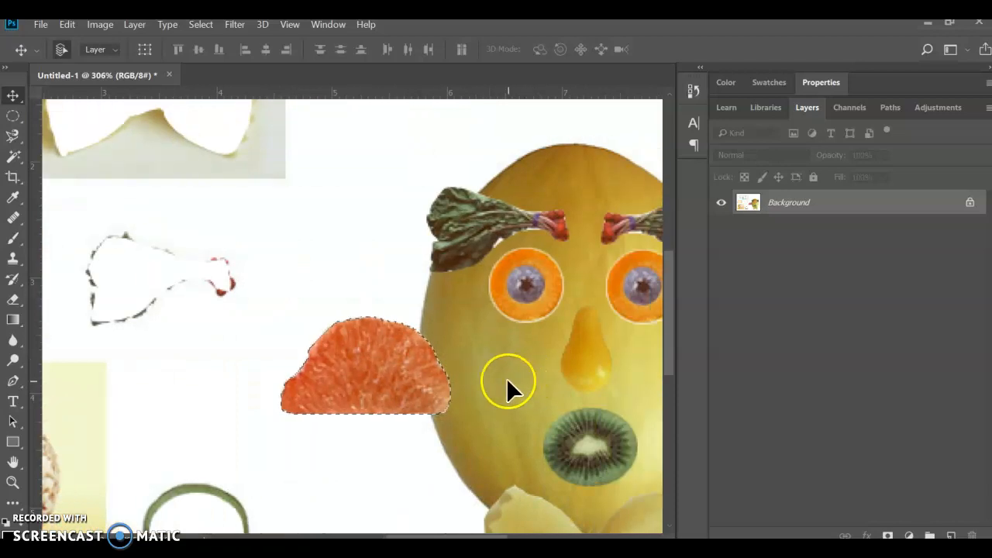
{"action": "left_click_drag", "start_coordinate": [387, 372], "coordinate": [390, 336]}
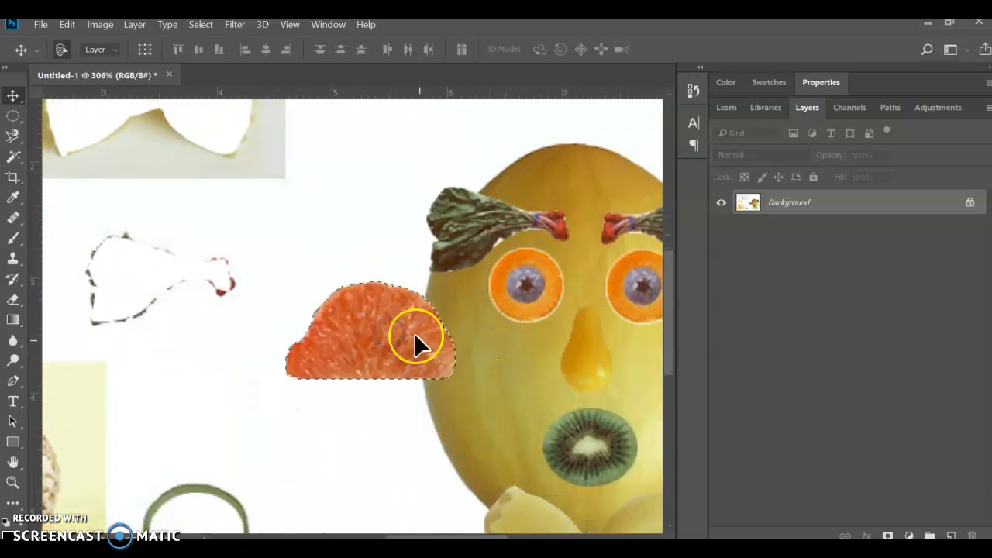
{"action": "left_click", "coordinate": [398, 335]}
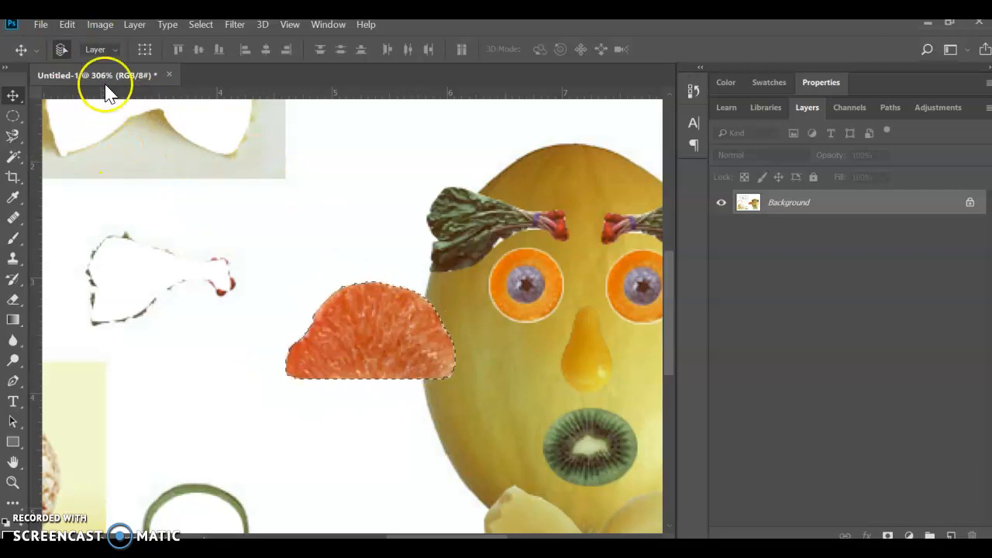
Step: Rotate the grapefruit piece -90.86° with Free Transform and place its flat side against the melon's left edge as an ear
{"action": "left_click", "coordinate": [67, 24]}
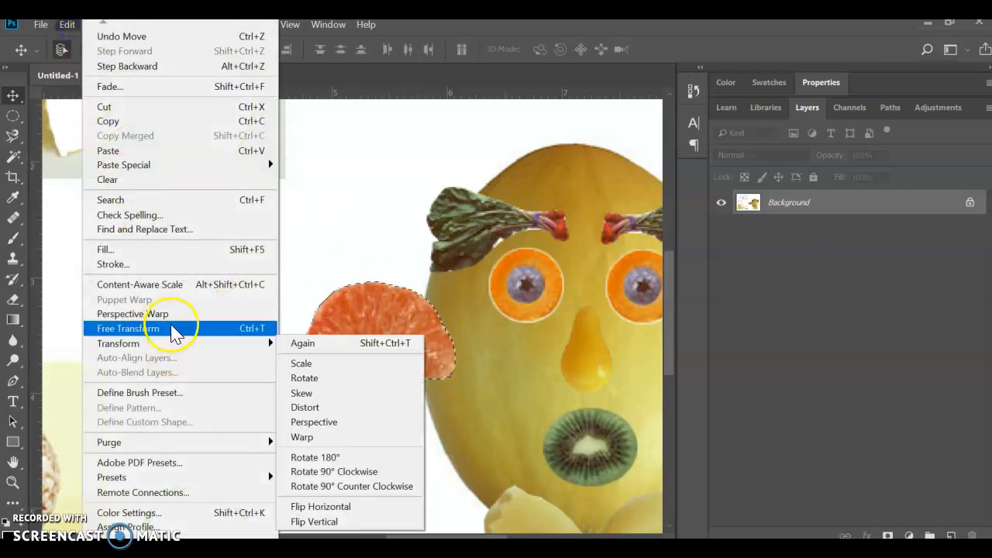
{"action": "left_click", "coordinate": [173, 328]}
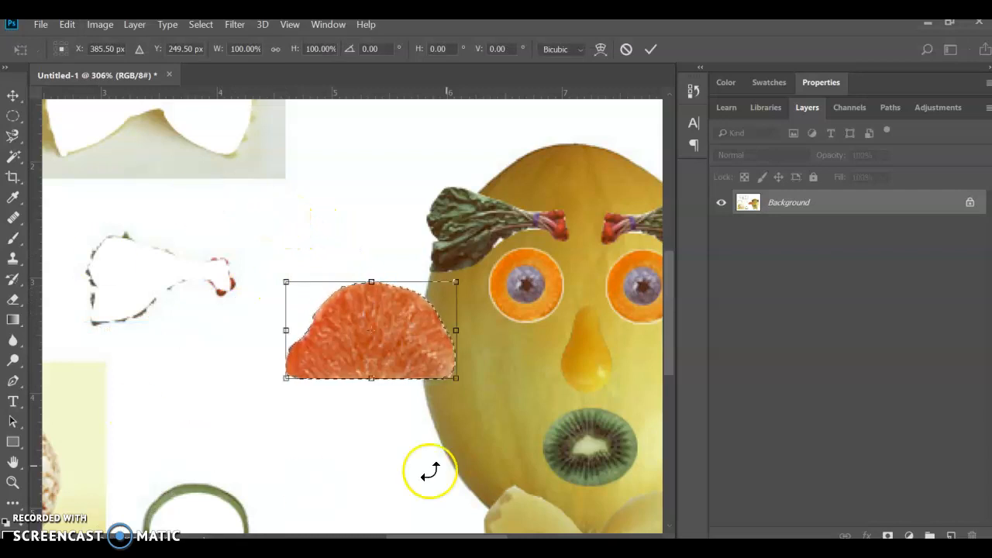
{"action": "left_click_drag", "start_coordinate": [267, 258], "coordinate": [299, 439]}
{"action": "left_click_drag", "start_coordinate": [378, 382], "coordinate": [390, 400]}
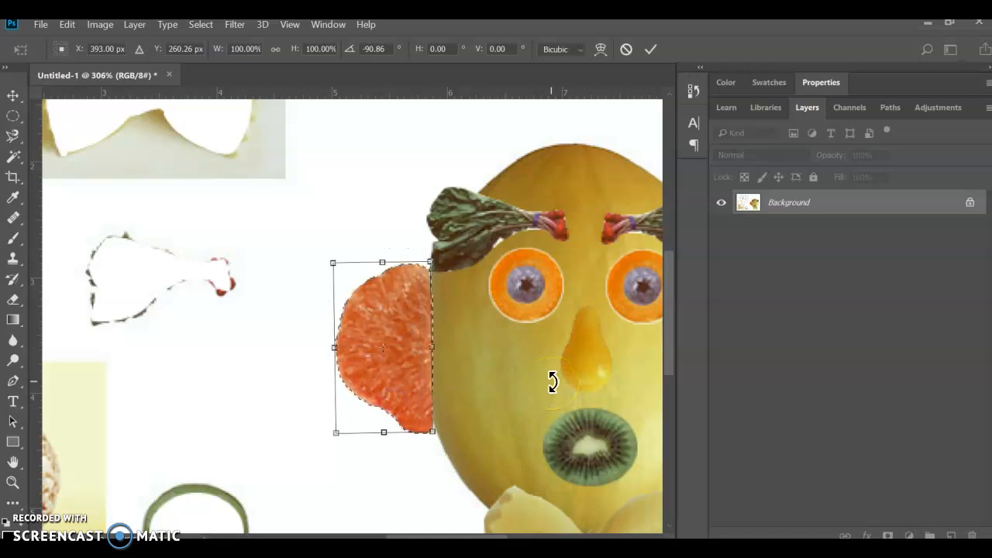
{"action": "key", "text": "Return"}
Step: Place a duplicate of the grapefruit ear on the melon's right side
{"action": "left_click_drag", "start_coordinate": [544, 357], "coordinate": [415, 306]}
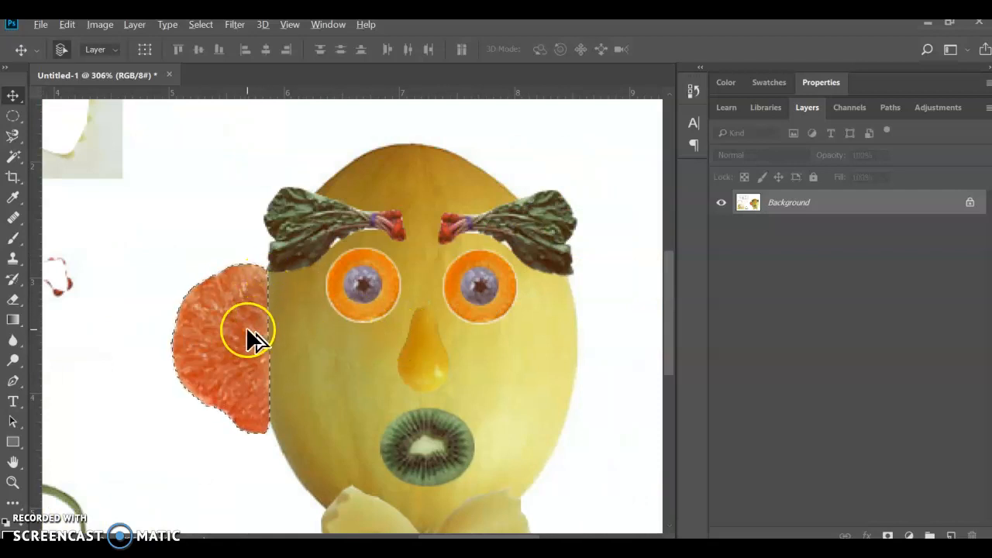
{"action": "left_click_drag", "start_coordinate": [202, 360], "coordinate": [540, 367]}
{"action": "scroll", "coordinate": [543, 354], "scroll_direction": "right", "scroll_amount": 3}
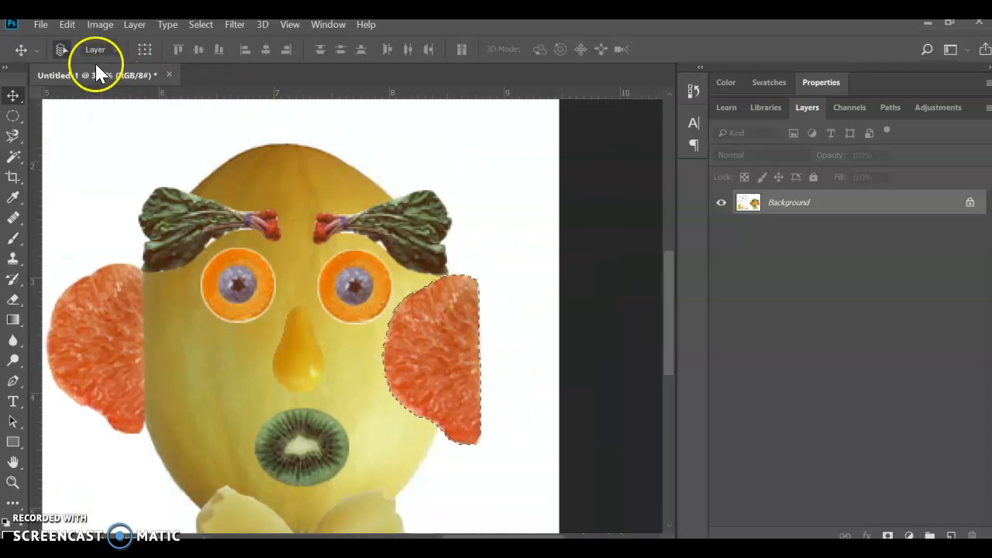
Step: Mirror the duplicated grapefruit ear horizontally with Free Transform and place its flat side against the melon's right edge
{"action": "left_click", "coordinate": [69, 24]}
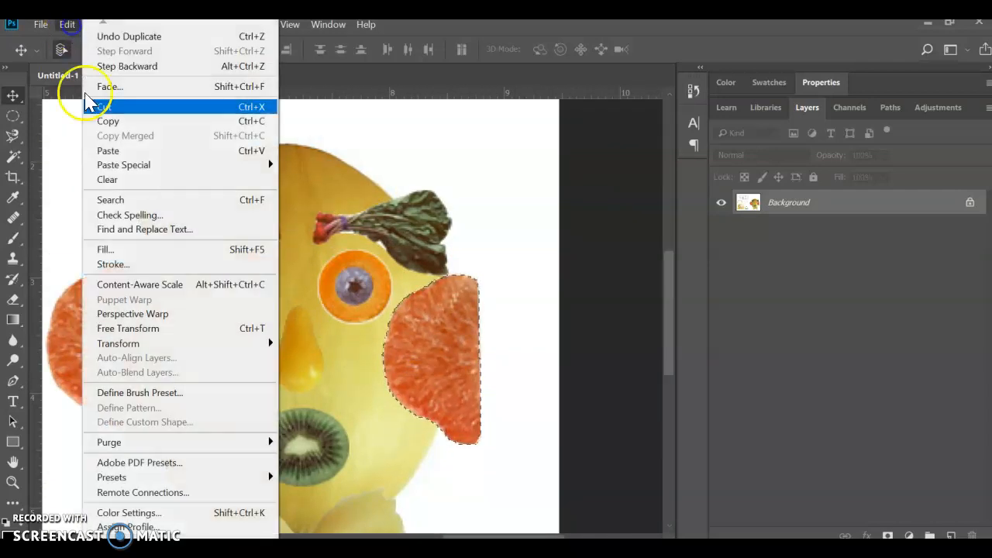
{"action": "left_click", "coordinate": [128, 328]}
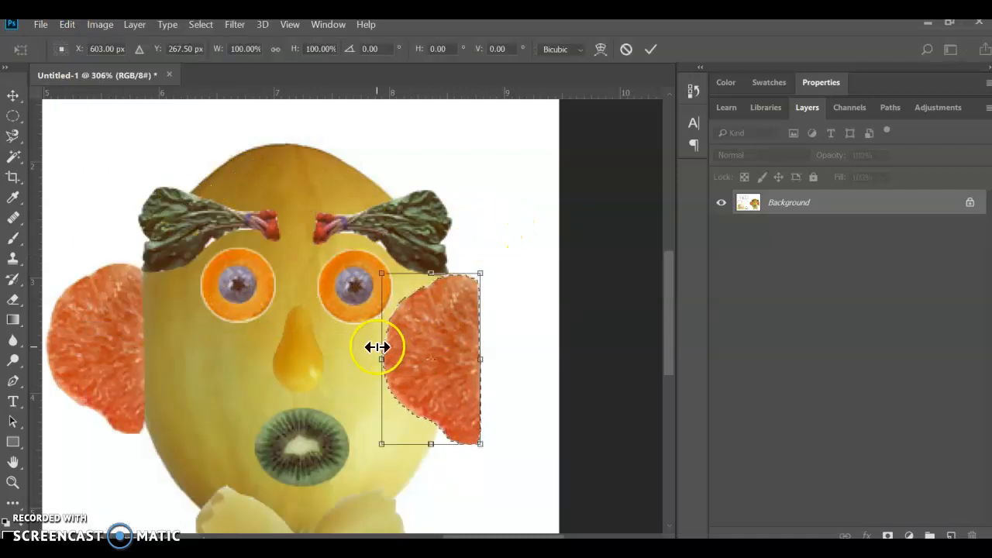
{"action": "left_click_drag", "start_coordinate": [382, 358], "coordinate": [578, 363]}
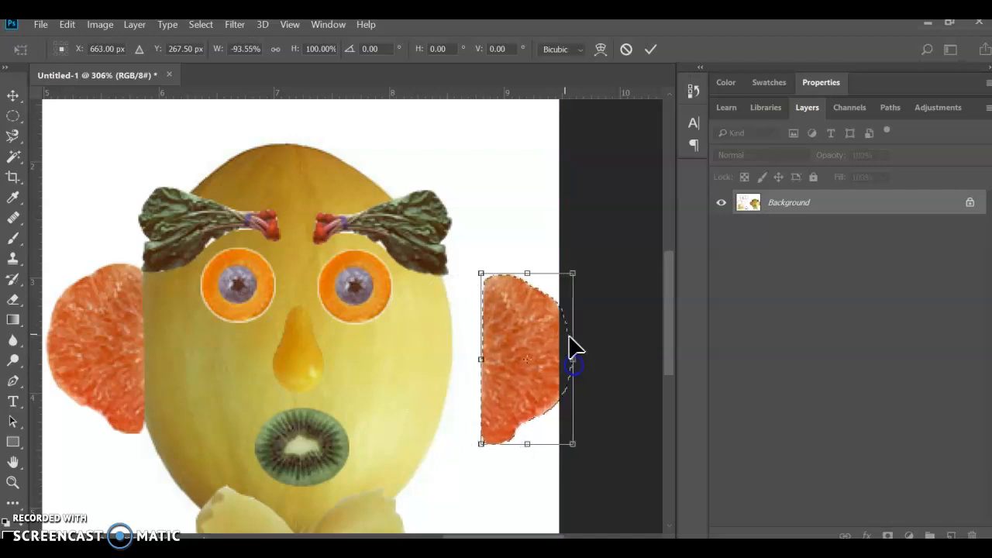
{"action": "left_click_drag", "start_coordinate": [542, 328], "coordinate": [505, 336]}
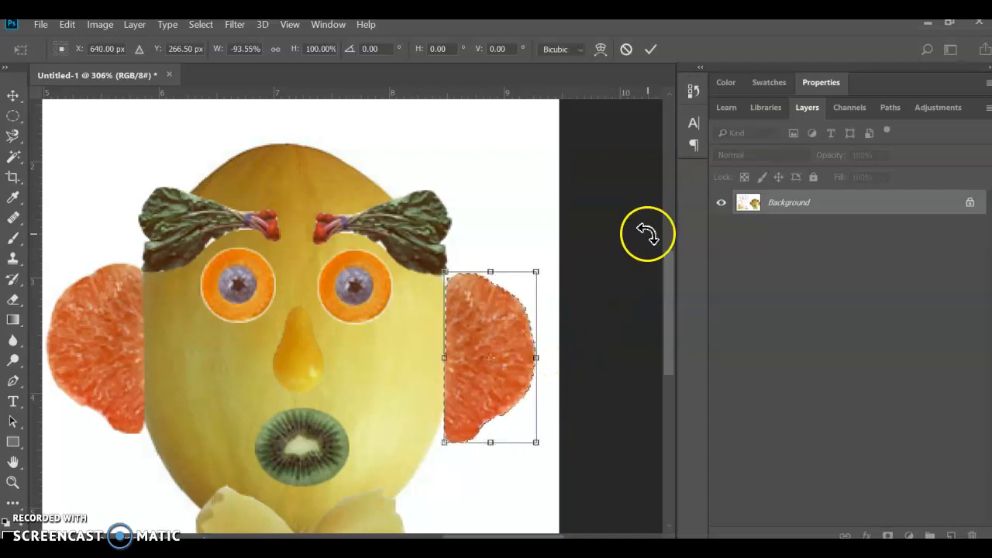
{"action": "key", "text": "Return"}
{"action": "key", "text": "Left"}
{"action": "key", "text": "Left"}
{"action": "key", "text": "Left"}
{"action": "key", "text": "Left"}
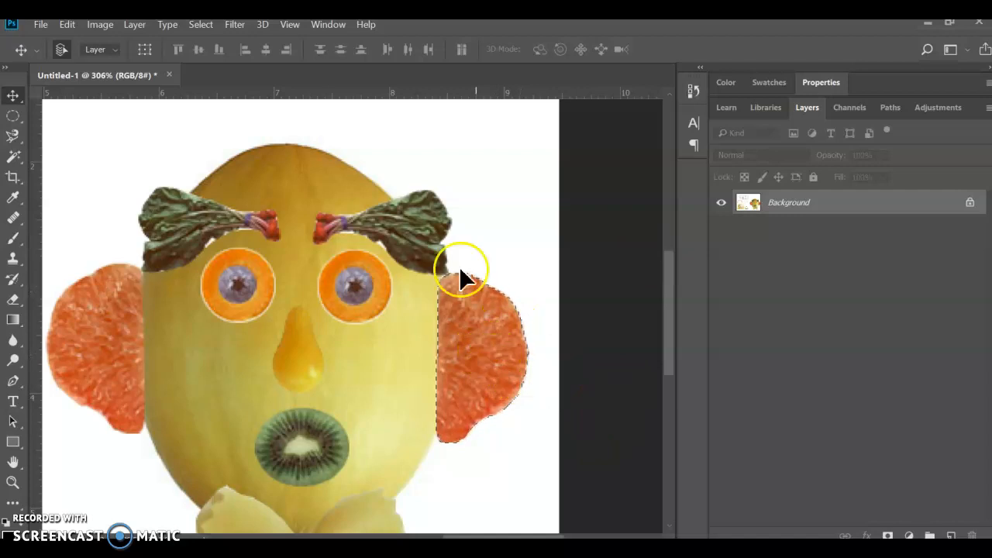
Step: Rotate the right grapefruit ear 2.21° with Free Transform to follow the melon's edge
{"action": "left_click", "coordinate": [72, 24]}
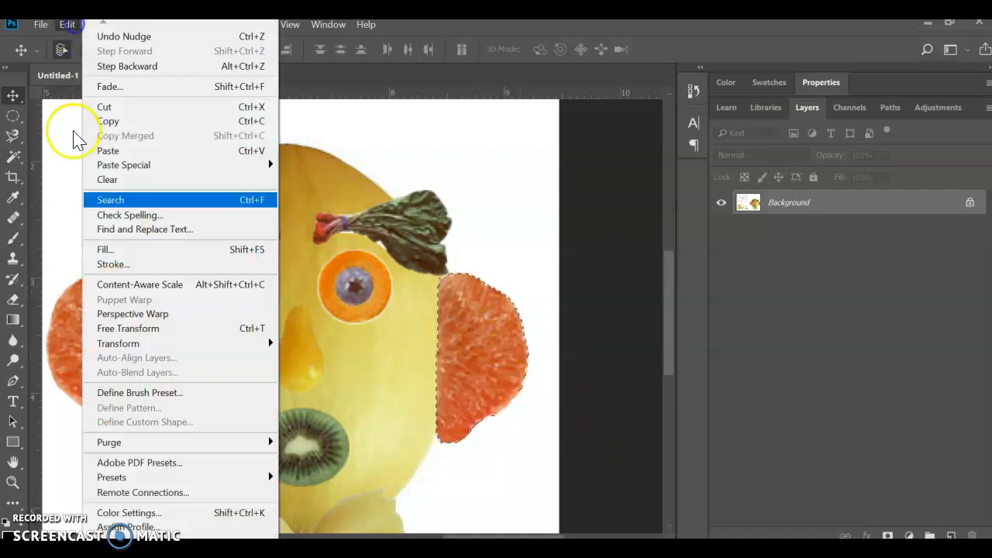
{"action": "left_click", "coordinate": [165, 331]}
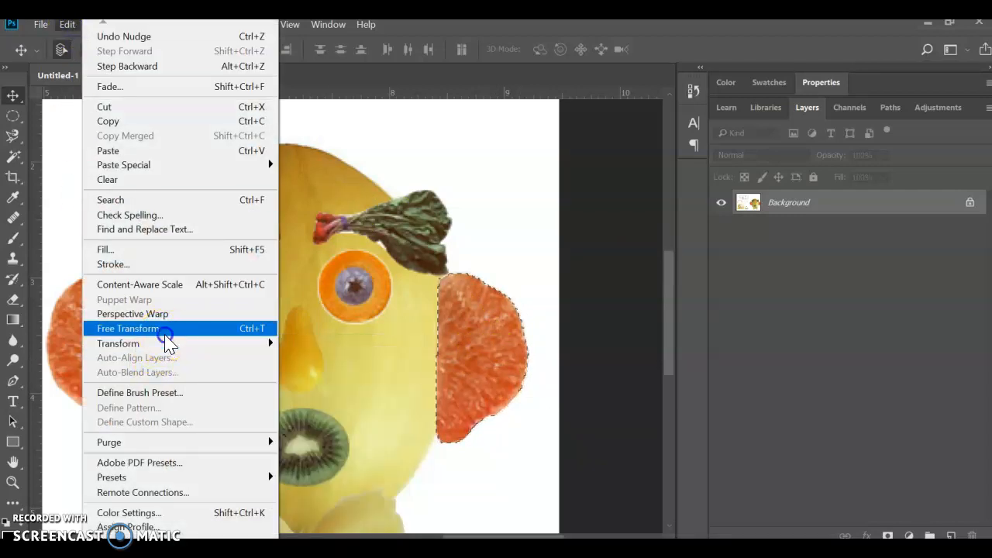
{"action": "key", "text": "Escape"}
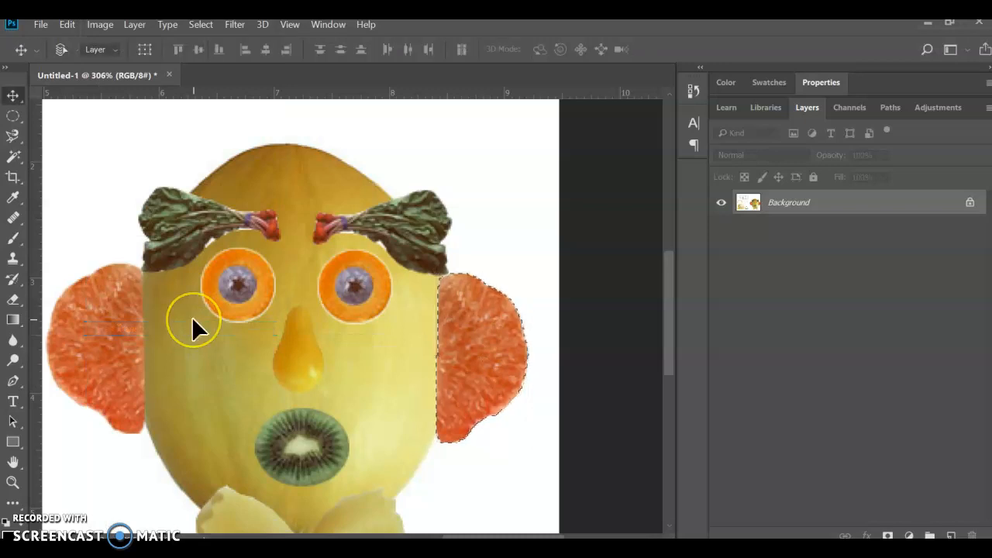
{"action": "key", "text": "ctrl+t"}
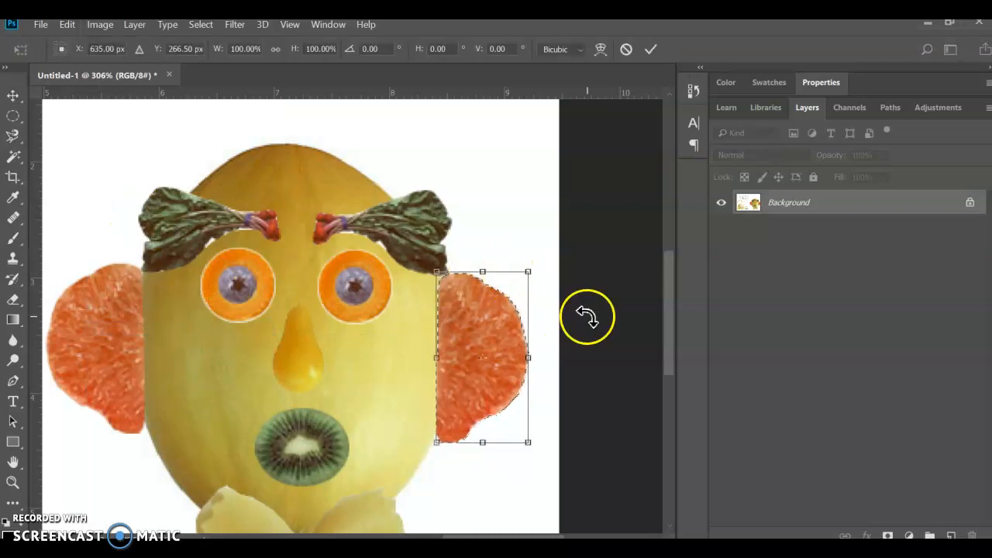
{"action": "left_click_drag", "start_coordinate": [540, 255], "coordinate": [546, 259]}
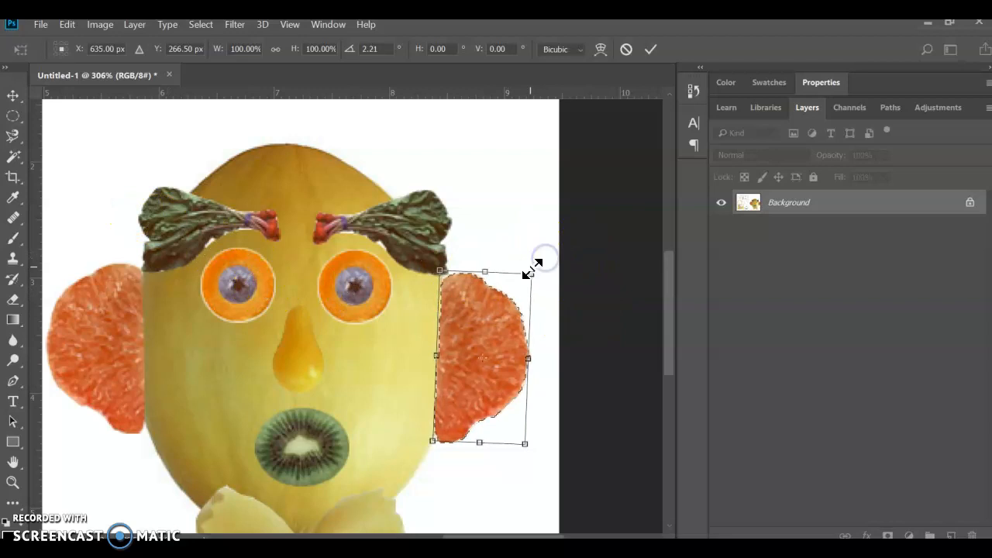
{"action": "left_click", "coordinate": [516, 254]}
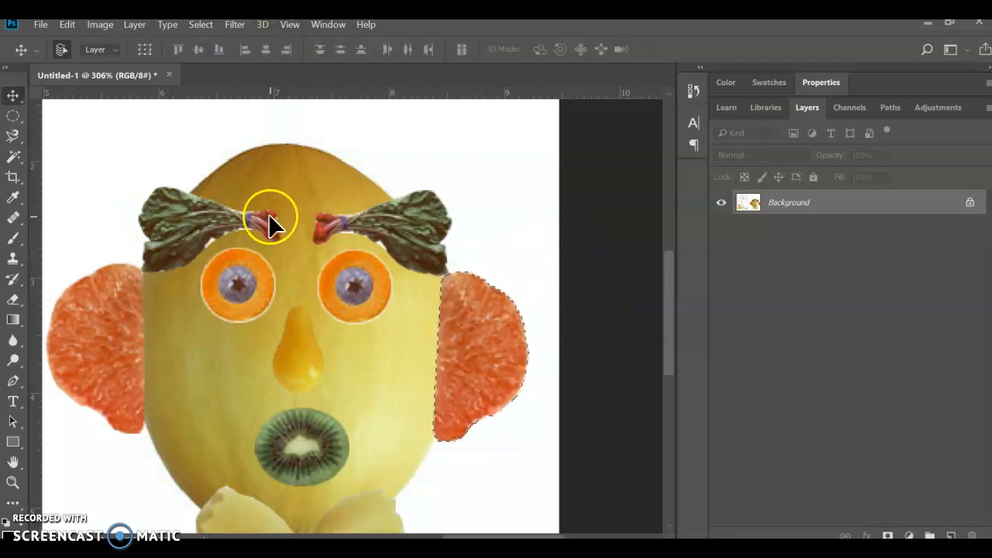
Step: Try to select the whole mushroom with the Magic Wand by adding areas of its cap and stem, and deselect everything
{"action": "scroll", "coordinate": [274, 234], "scroll_direction": "down", "scroll_amount": 8}
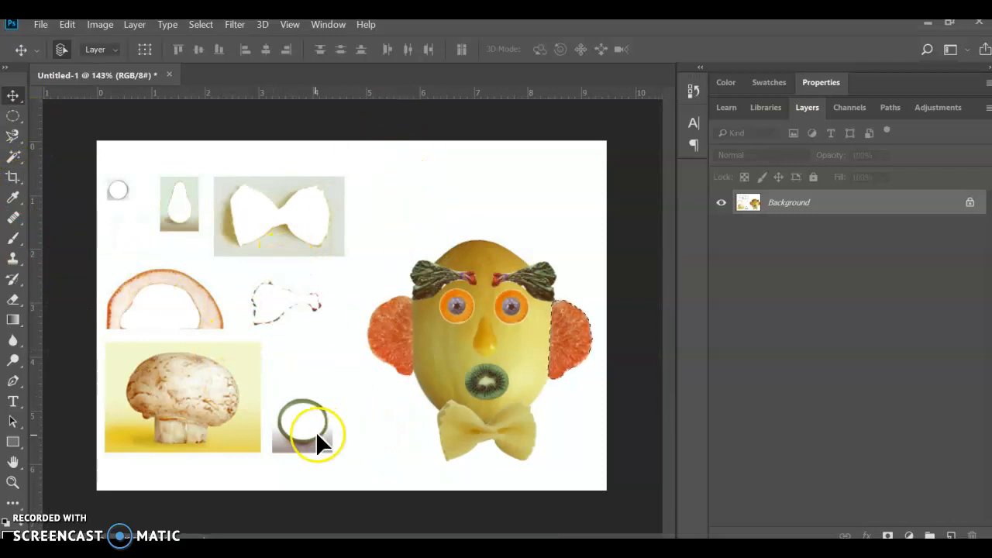
{"action": "left_click_drag", "start_coordinate": [6, 154], "coordinate": [57, 171]}
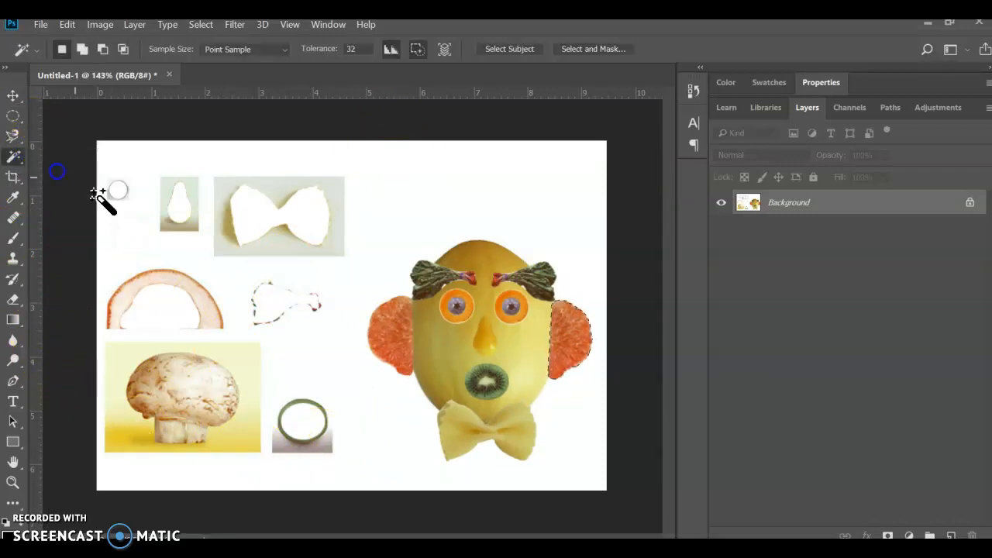
{"action": "scroll", "coordinate": [213, 421], "scroll_direction": "up", "scroll_amount": 5}
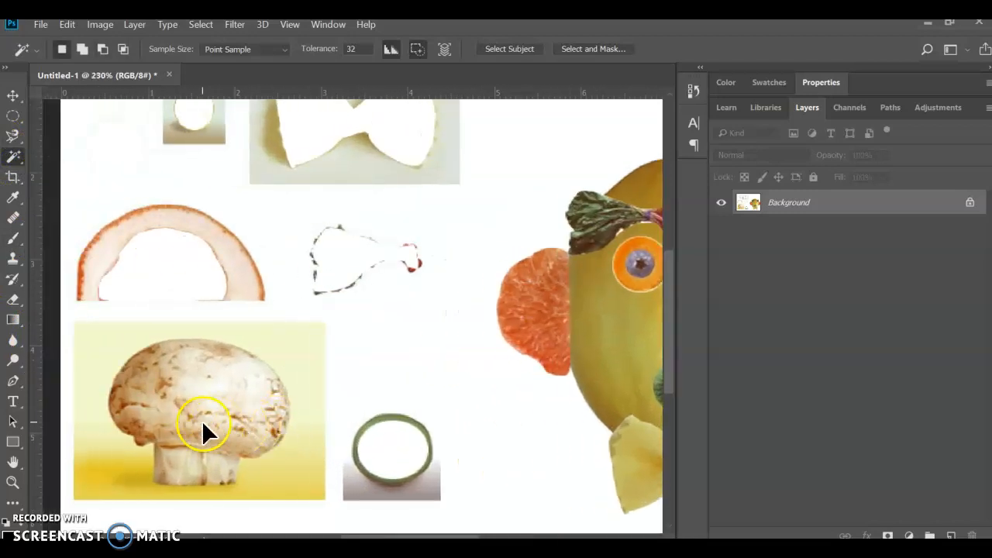
{"action": "left_click", "coordinate": [150, 377]}
{"action": "left_click", "coordinate": [199, 410], "text": "shift"}
{"action": "left_click", "coordinate": [146, 377], "text": "shift"}
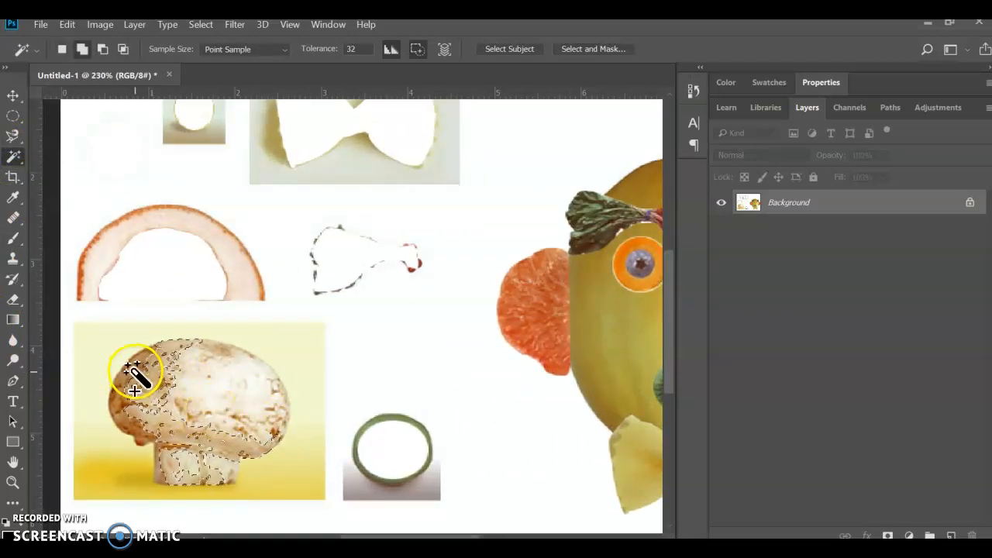
{"action": "left_click", "coordinate": [130, 407], "text": "shift"}
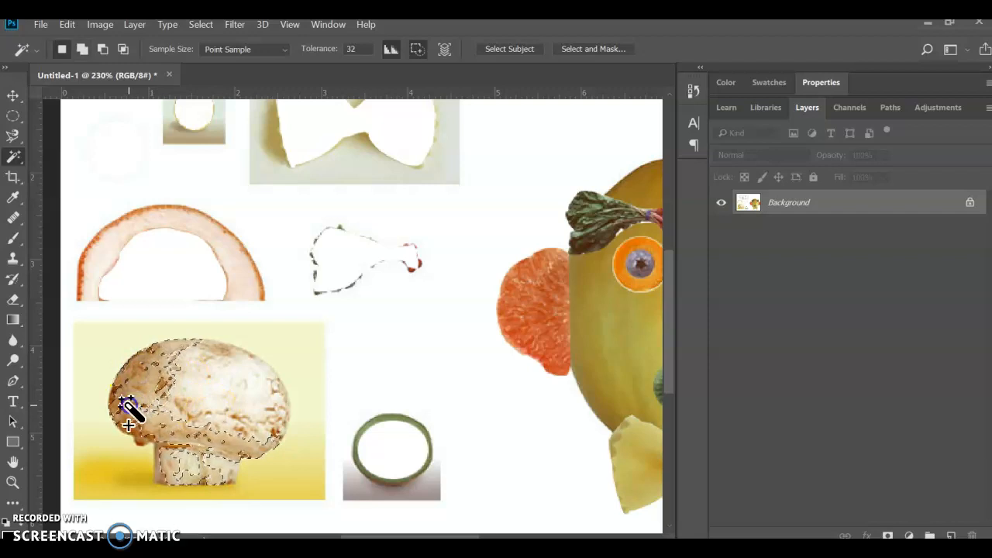
{"action": "left_click", "coordinate": [166, 441], "text": "shift"}
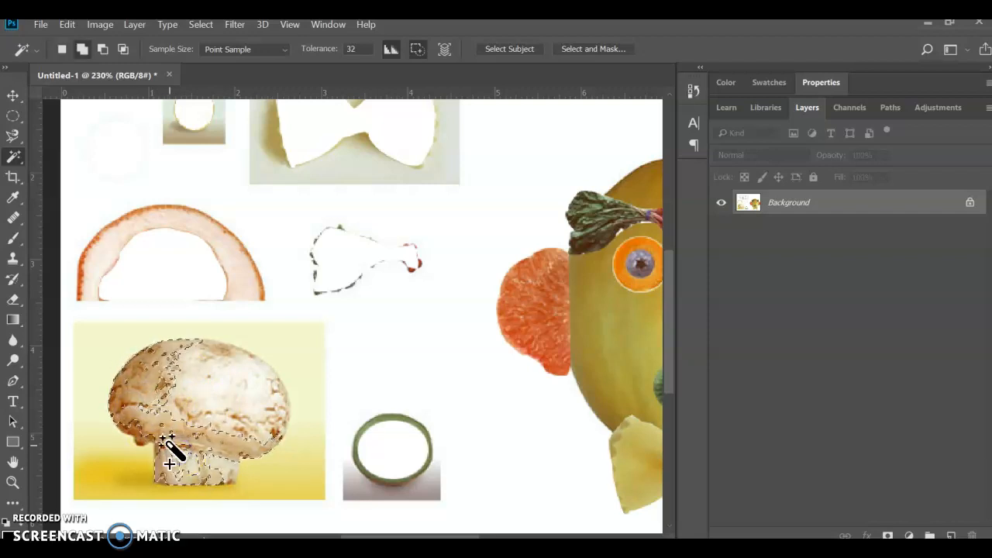
{"action": "left_click", "coordinate": [136, 426], "text": "shift"}
{"action": "left_click", "coordinate": [151, 399], "text": "shift"}
{"action": "left_click", "coordinate": [165, 387], "text": "shift"}
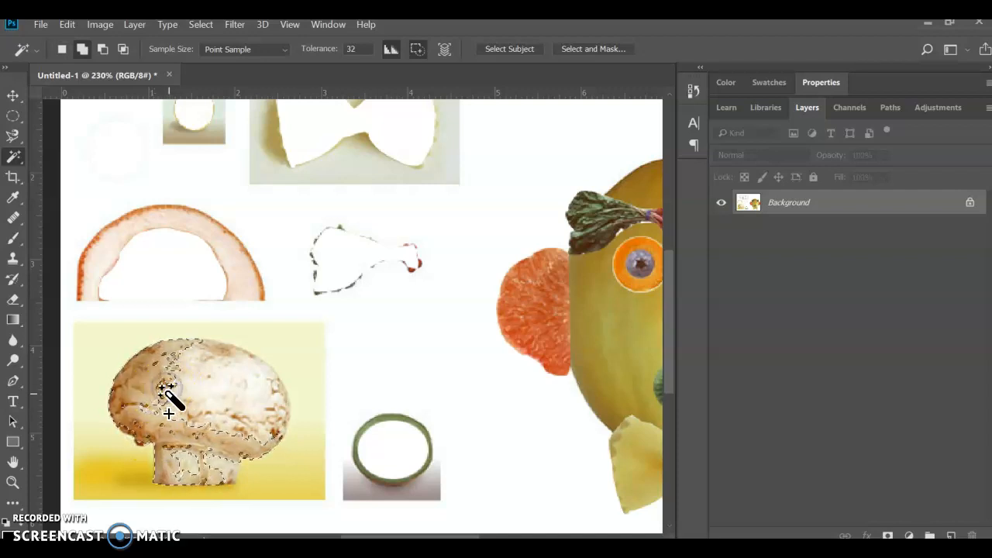
{"action": "left_click", "coordinate": [216, 399], "text": "shift"}
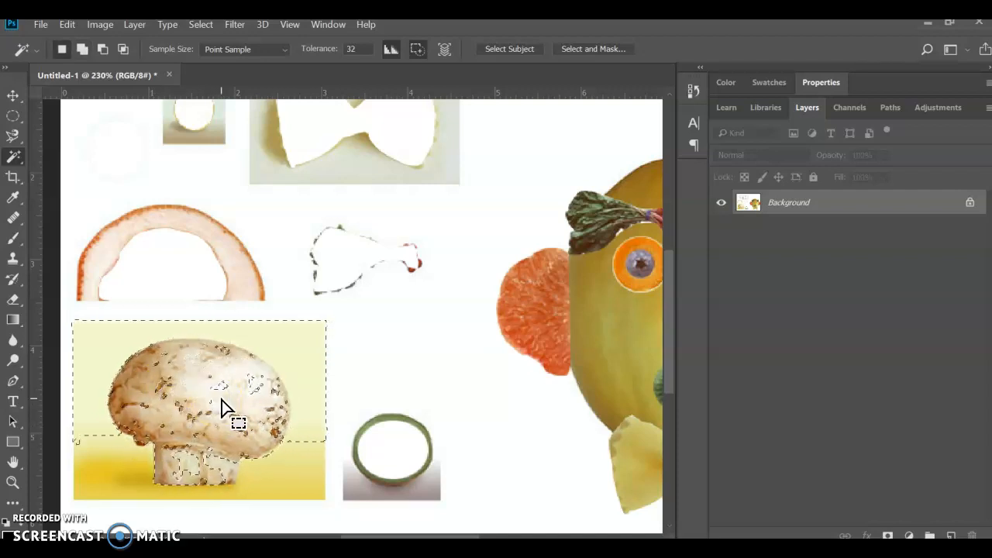
{"action": "left_click", "coordinate": [201, 24]}
{"action": "left_click", "coordinate": [200, 54]}
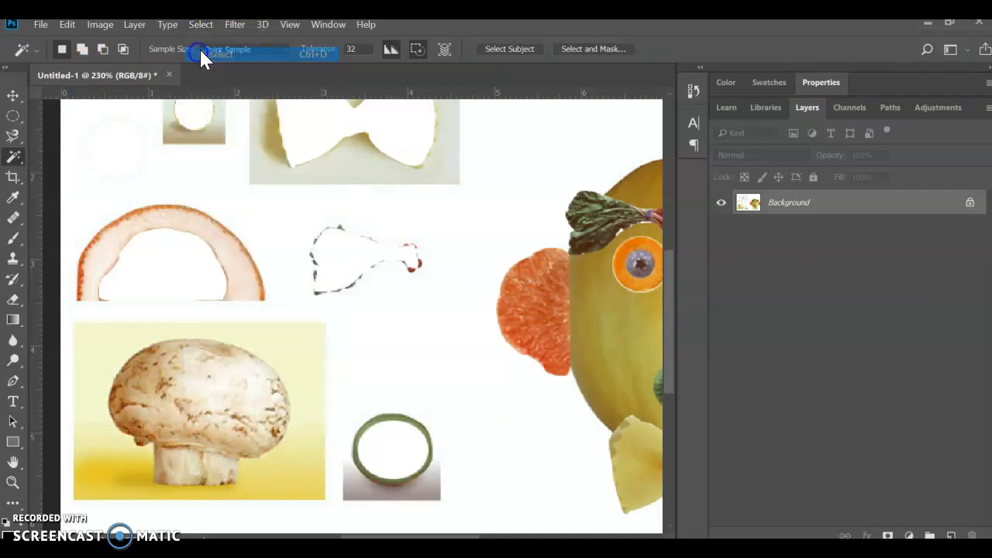
Step: Select the mushroom's cap and stem by tracing its outline with the Magnetic Lasso
{"action": "left_click", "coordinate": [12, 136]}
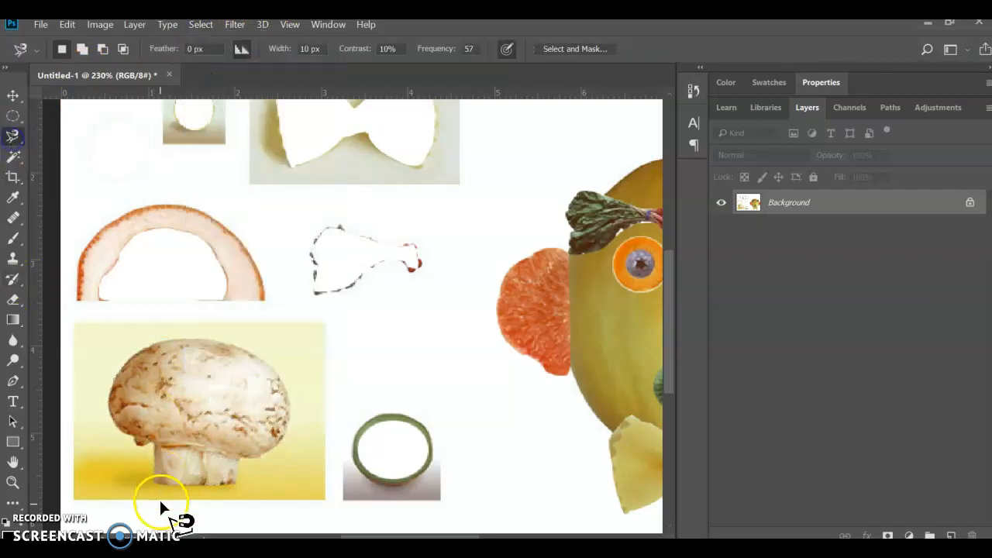
{"action": "left_click", "coordinate": [152, 443]}
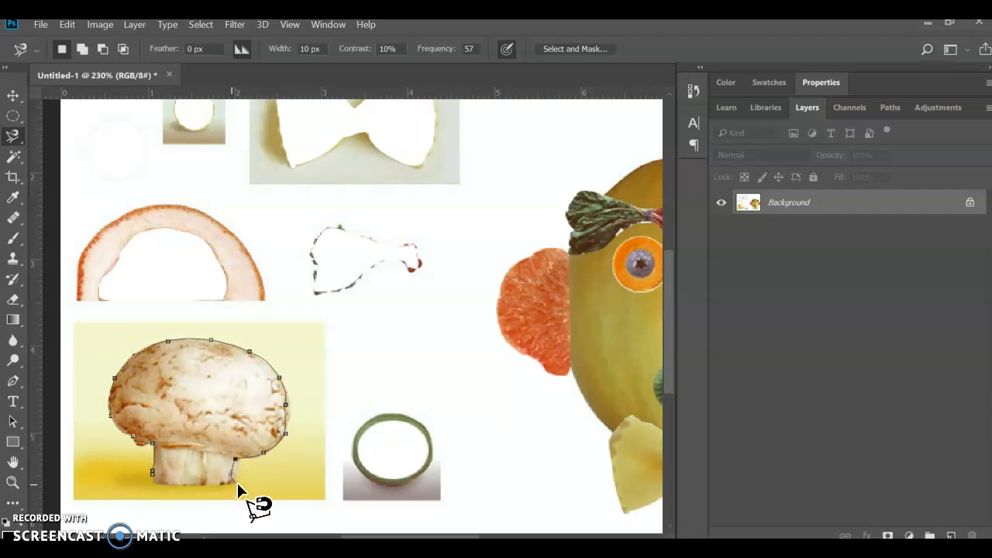
{"action": "double_click", "coordinate": [153, 476]}
Step: Move the selected mushroom onto the top of the melon as a chef's hat, deselect it and compare the face with the PDF example
{"action": "left_click", "coordinate": [13, 95]}
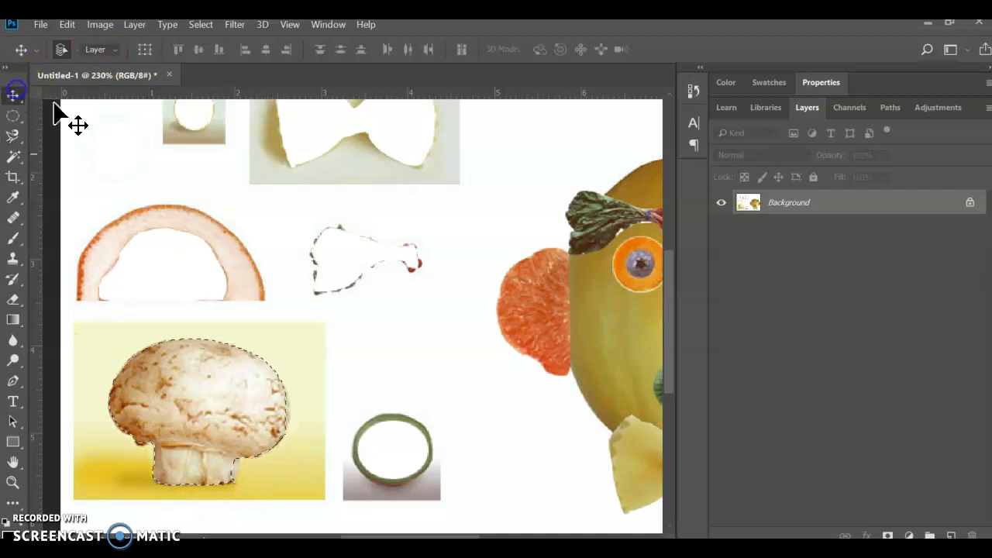
{"action": "scroll", "coordinate": [227, 272], "scroll_direction": "down", "scroll_amount": 2}
{"action": "scroll", "coordinate": [226, 272], "scroll_direction": "right", "scroll_amount": 2}
{"action": "scroll", "coordinate": [230, 288], "scroll_direction": "down", "scroll_amount": 3}
{"action": "left_click_drag", "start_coordinate": [192, 381], "coordinate": [493, 193]}
{"action": "key", "text": "ctrl+d"}
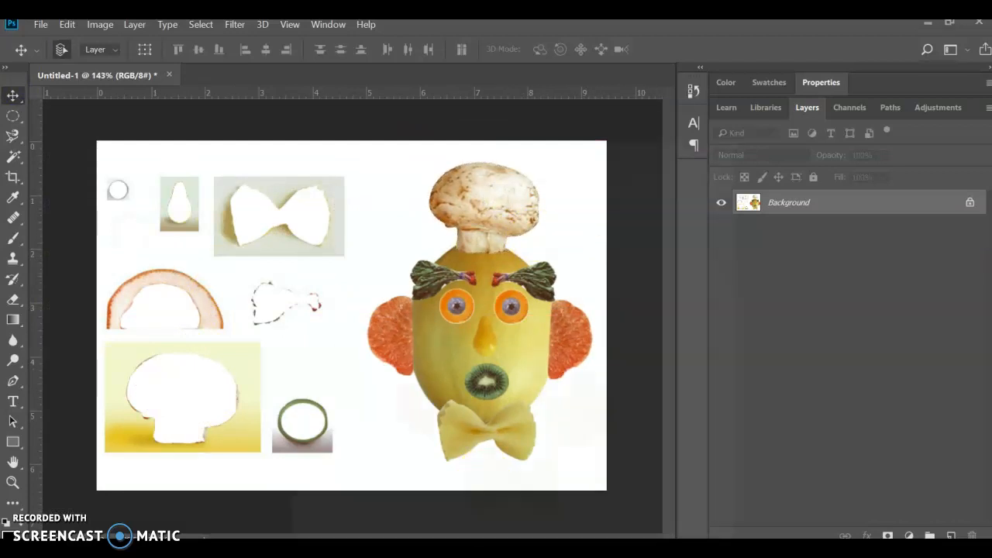
{"action": "key", "text": "alt+Tab"}
{"action": "scroll", "coordinate": [617, 272], "scroll_direction": "down", "scroll_amount": 1}
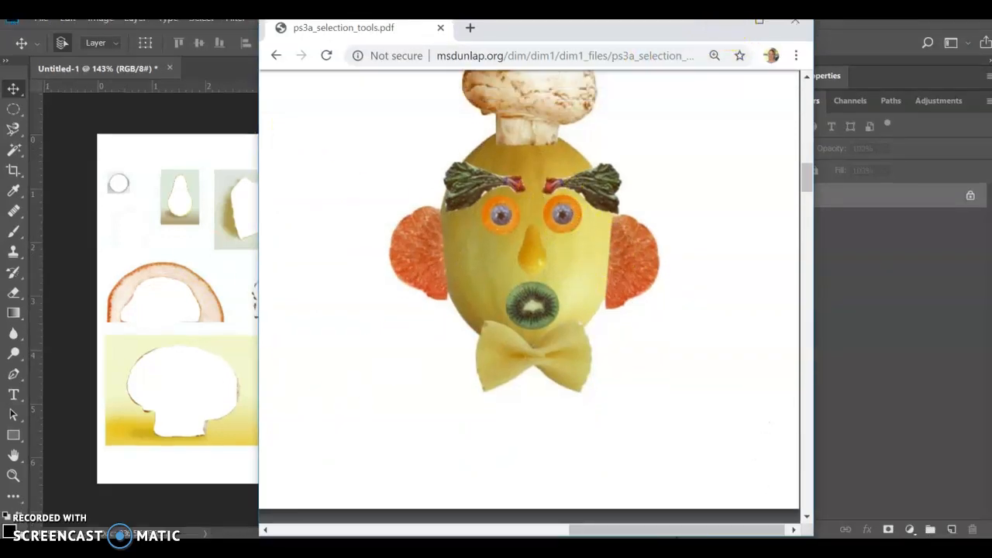
{"action": "left_click", "coordinate": [721, 35]}
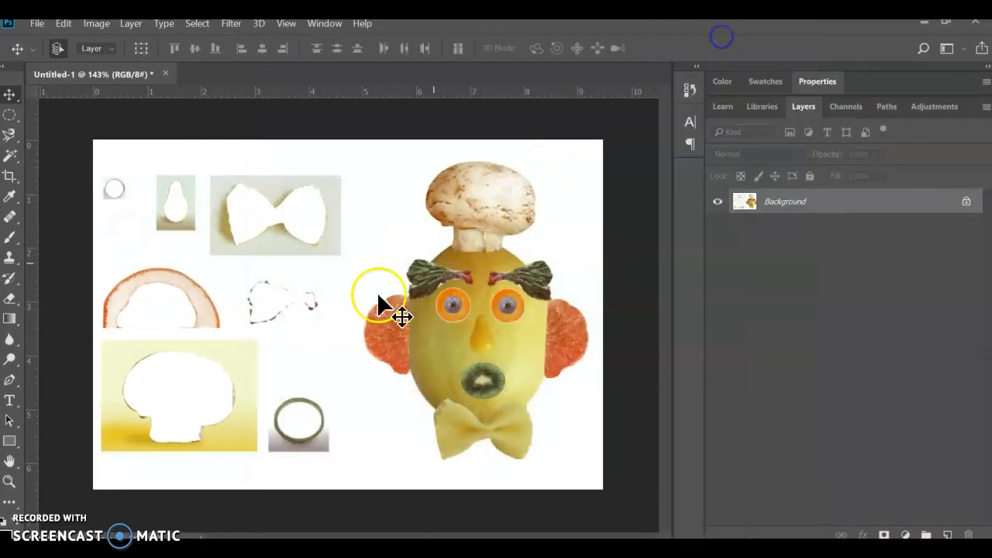
Step: Try cropping away the leftover pieces by pulling in the canvas's left edge up to the left ear, and undo the crop
{"action": "left_click", "coordinate": [12, 177]}
{"action": "left_click", "coordinate": [22, 179]}
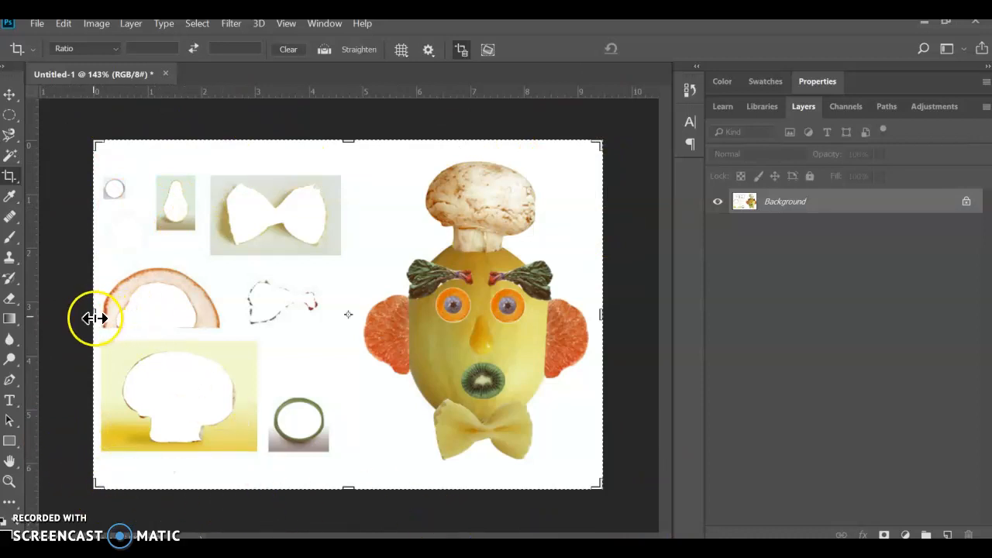
{"action": "left_click_drag", "start_coordinate": [93, 316], "coordinate": [222, 335]}
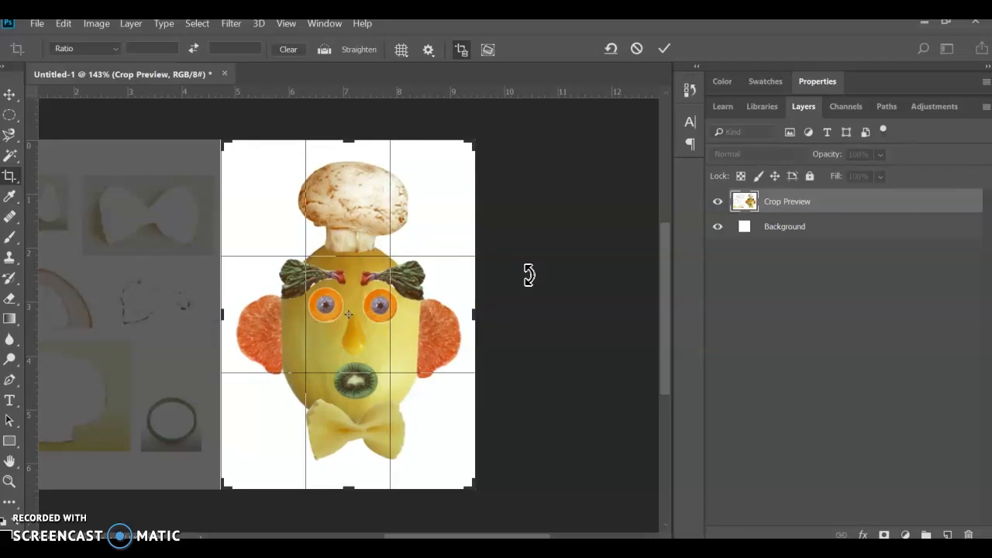
{"action": "key", "text": "Return"}
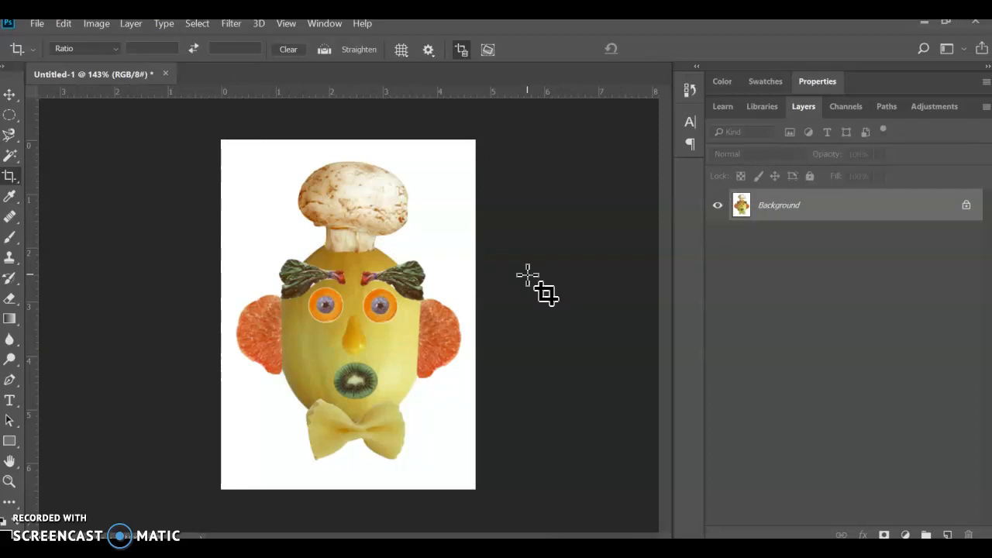
{"action": "key", "text": "ctrl+z"}
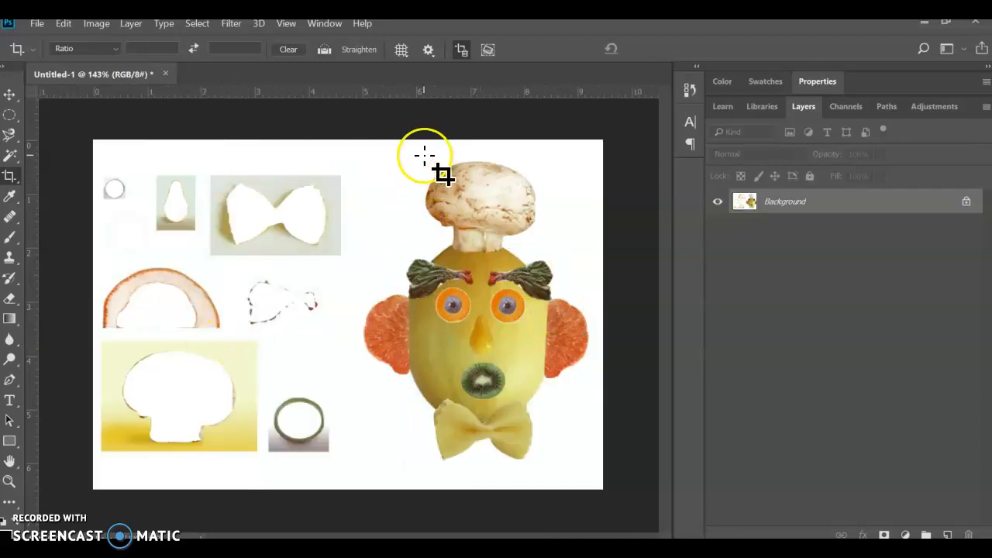
Step: Crop the image to the finished face by drawing a crop area and extending it around hat, ears and bow tie, about 6.4 in high
{"action": "left_click_drag", "start_coordinate": [356, 284], "coordinate": [419, 377]}
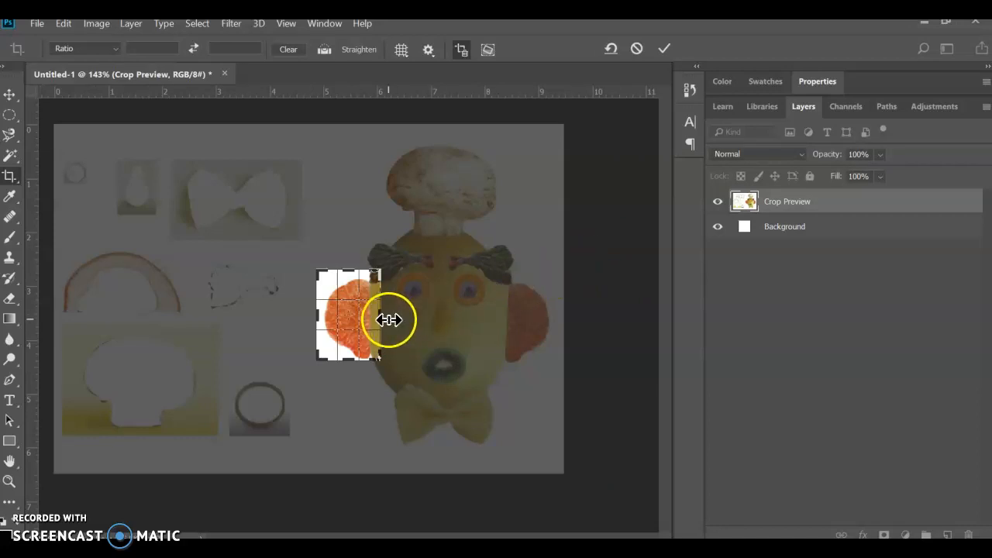
{"action": "left_click_drag", "start_coordinate": [382, 313], "coordinate": [480, 320]}
{"action": "left_click_drag", "start_coordinate": [366, 267], "coordinate": [355, 194]}
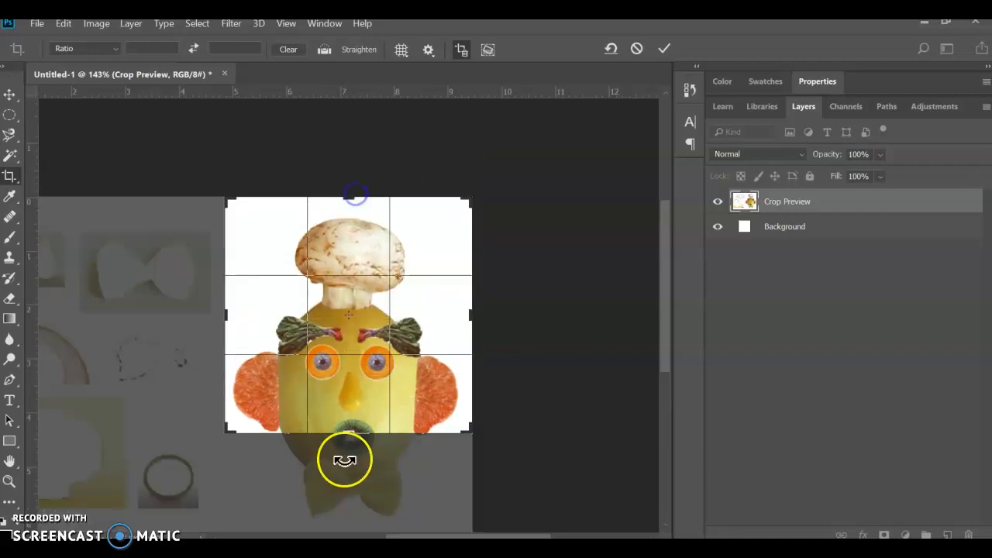
{"action": "left_click_drag", "start_coordinate": [355, 387], "coordinate": [338, 438]}
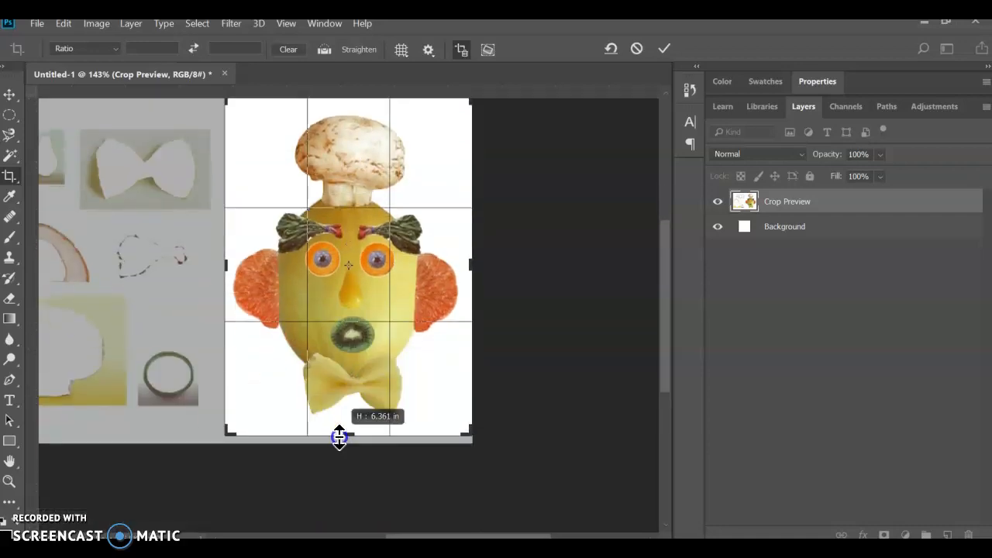
{"action": "double_click", "coordinate": [376, 369]}
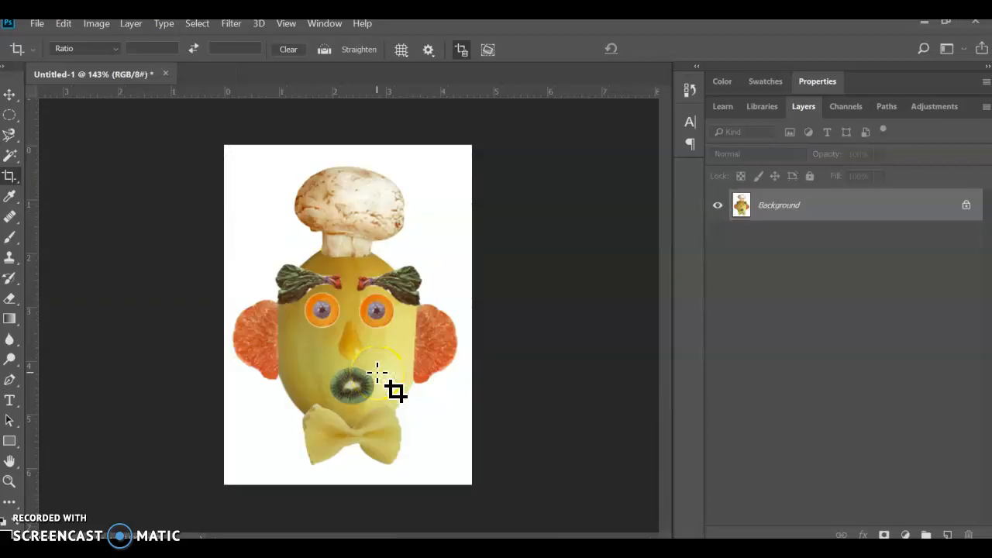
Step: Add a new empty layer above the Background
{"action": "left_click", "coordinate": [810, 219]}
{"action": "left_click", "coordinate": [947, 535]}
{"action": "left_click", "coordinate": [744, 203]}
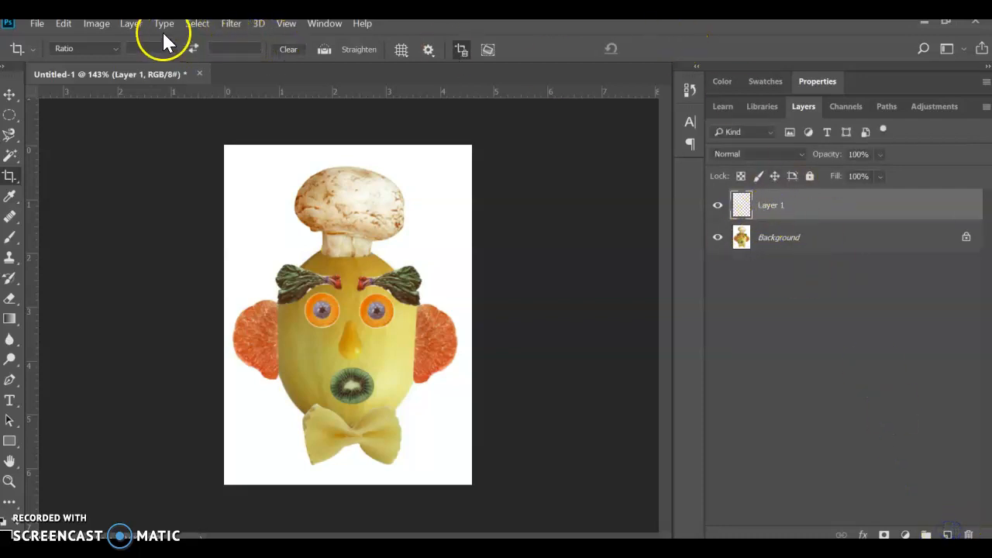
Step: Flatten the image so all layers merge into the Background
{"action": "left_click", "coordinate": [97, 24]}
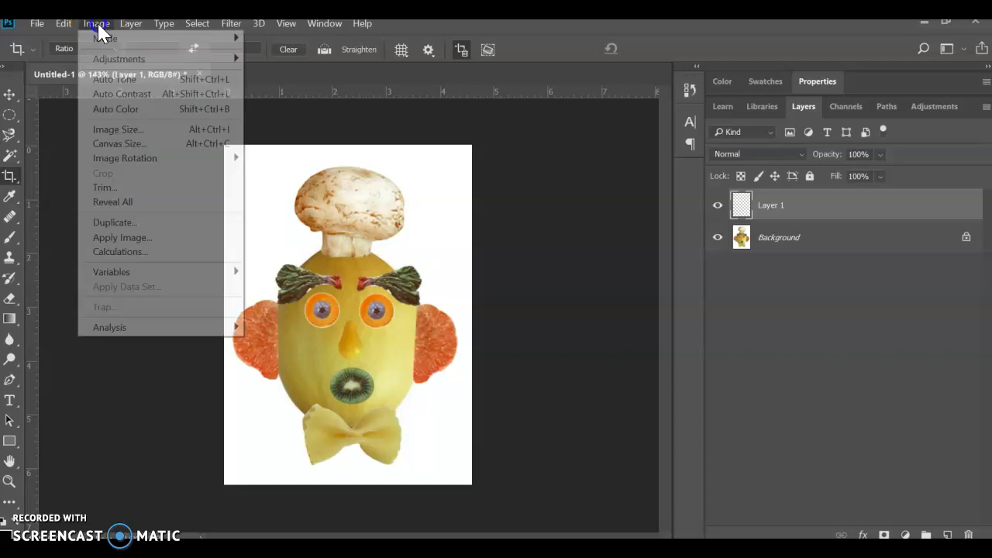
{"action": "left_click", "coordinate": [101, 23]}
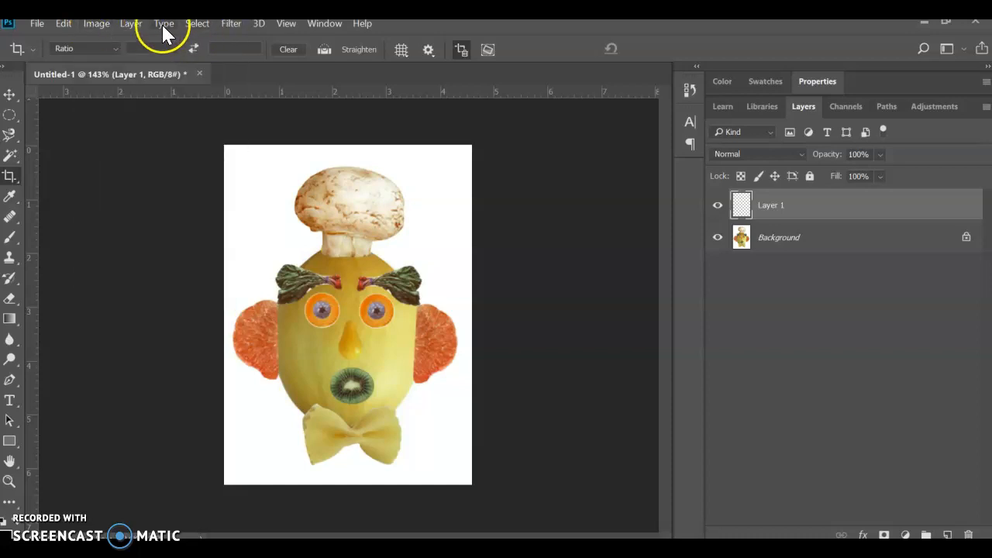
{"action": "left_click", "coordinate": [133, 24]}
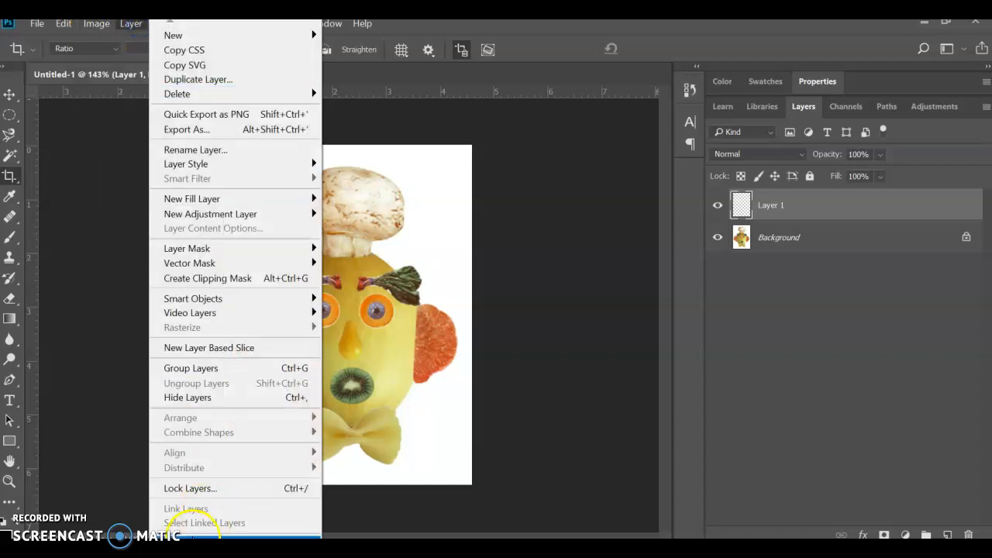
{"action": "mouse_move", "coordinate": [190, 546]}
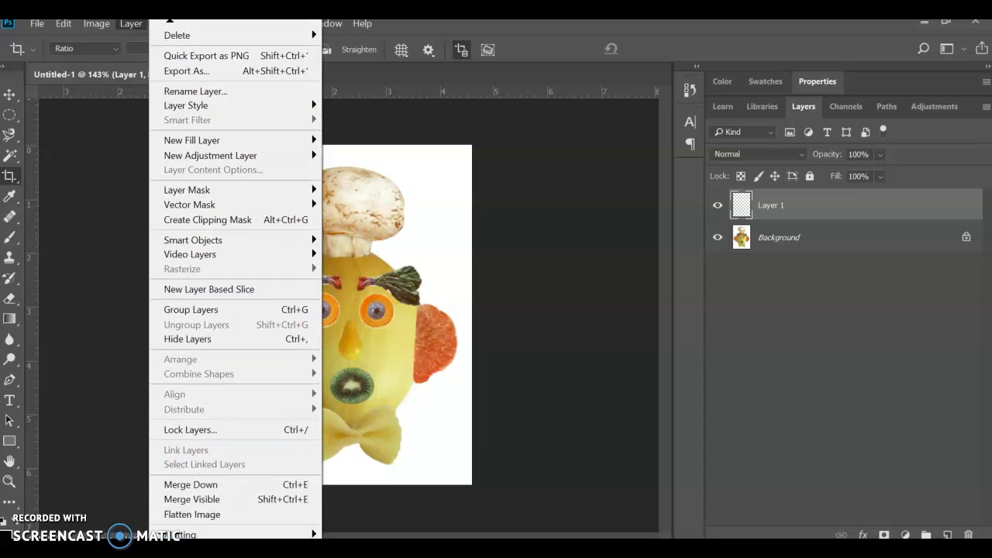
{"action": "left_click", "coordinate": [200, 516]}
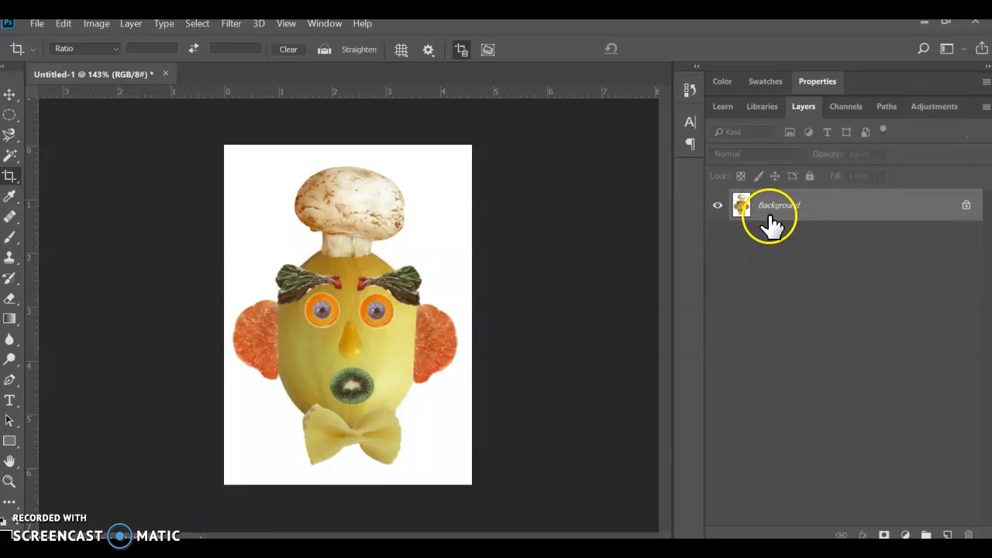